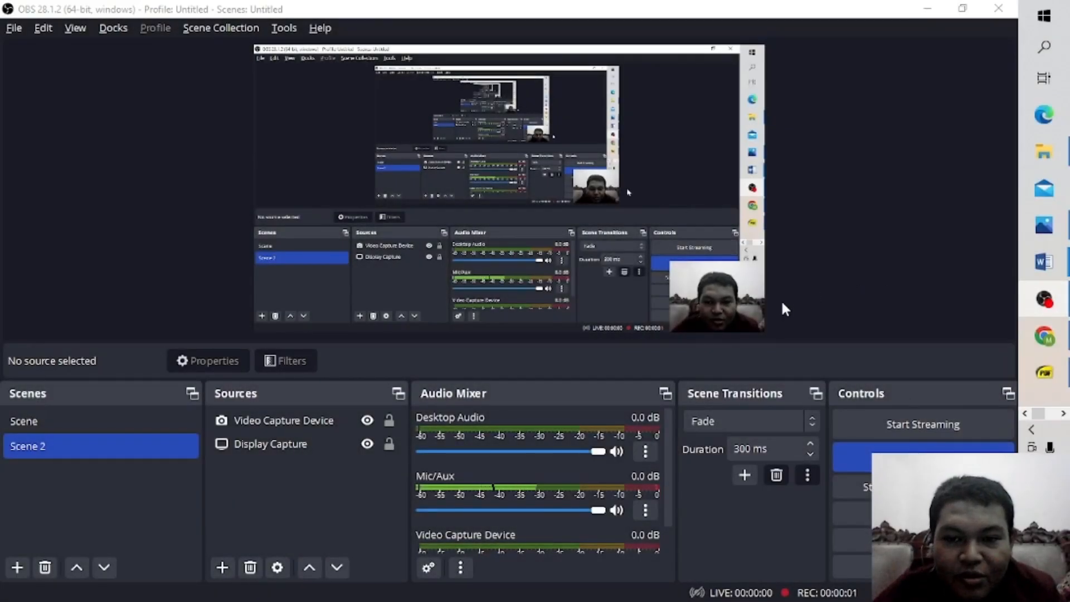
Switch to WinBox and reset the router's configuration with the No Default Configuration option enabled.
key(alt+Tab)
key(alt+Tab)
key(alt+Tab)
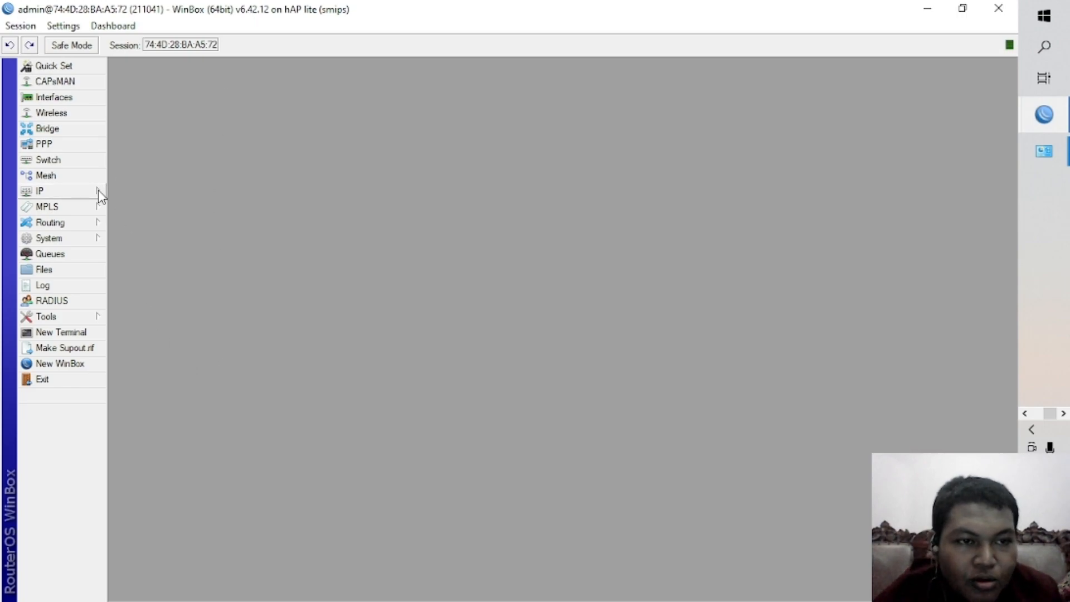
click(87, 245)
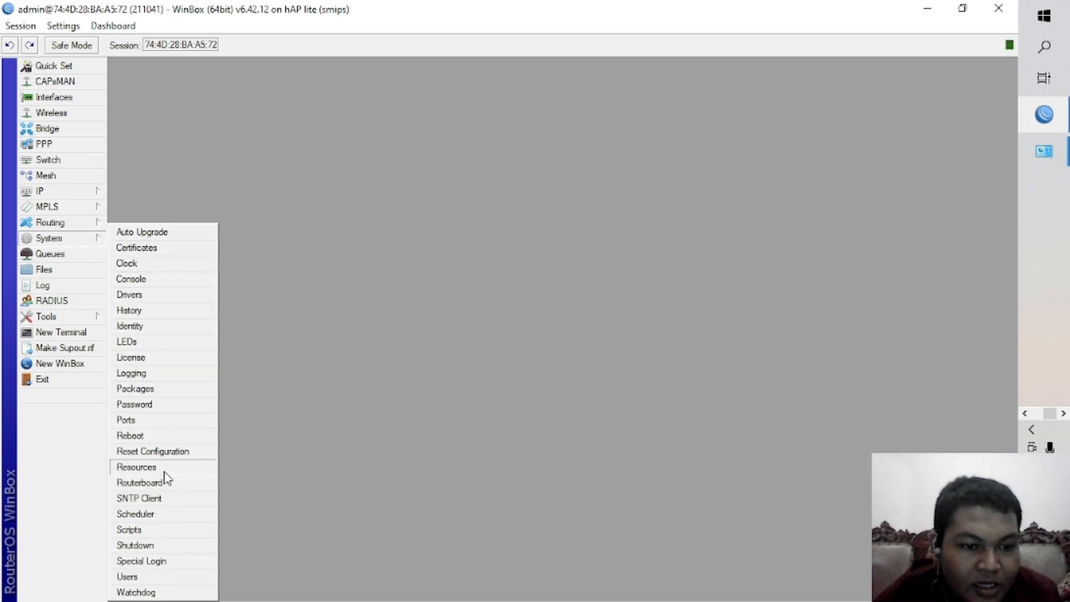
click(176, 452)
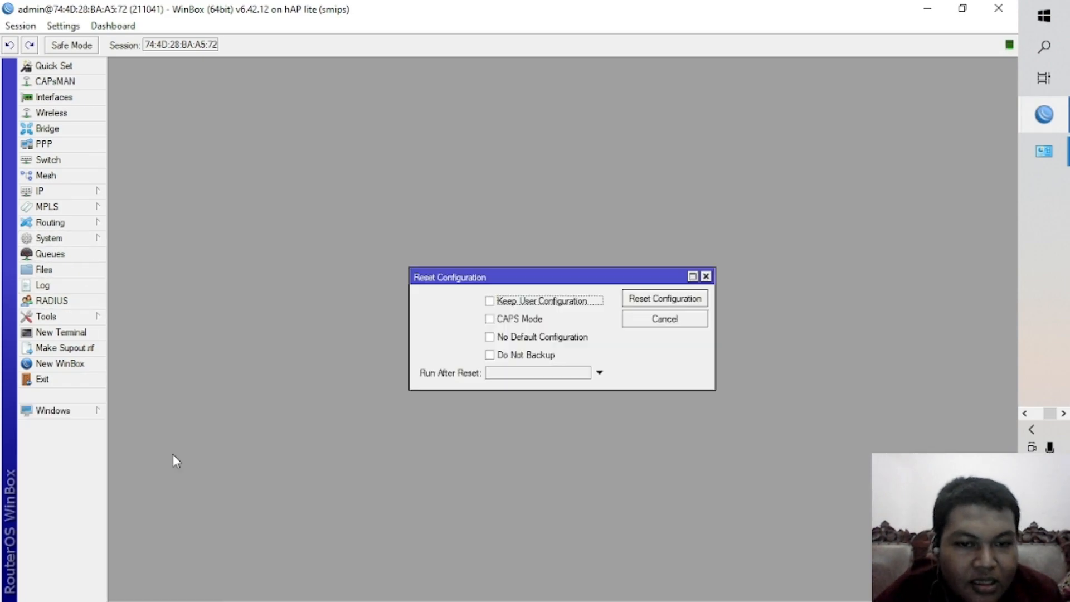
click(539, 338)
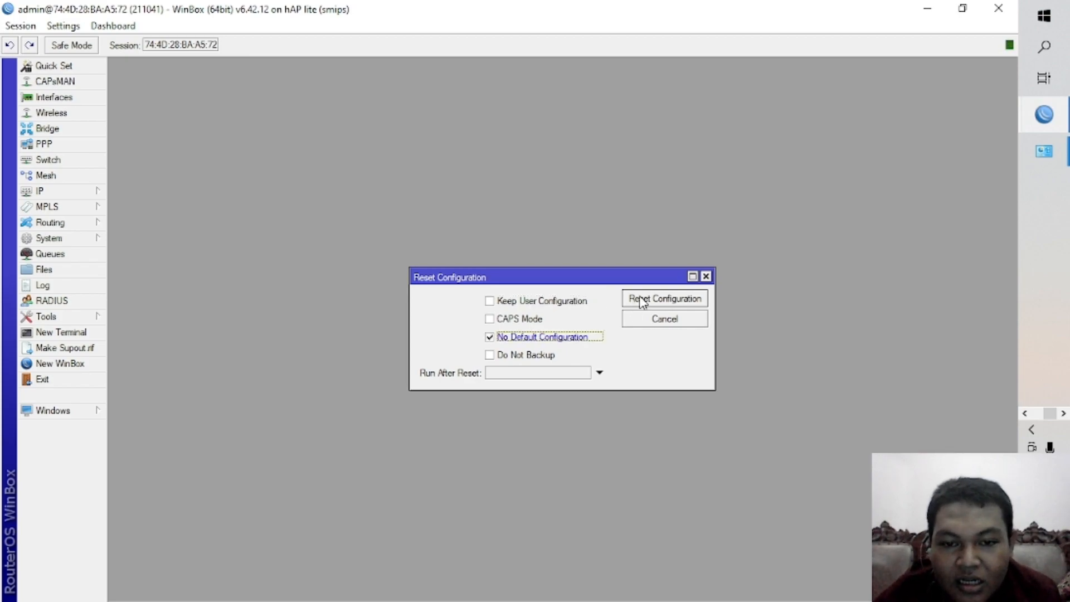
click(663, 299)
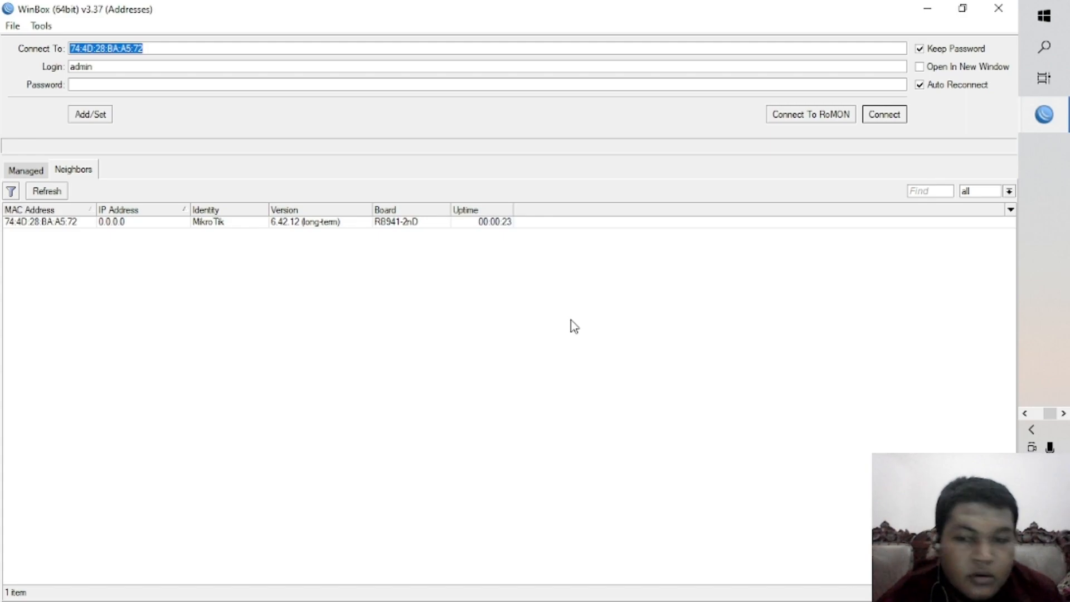
Reconnect to the discovered MikroTik RB941-2nD neighbor with the admin login.
click(143, 223)
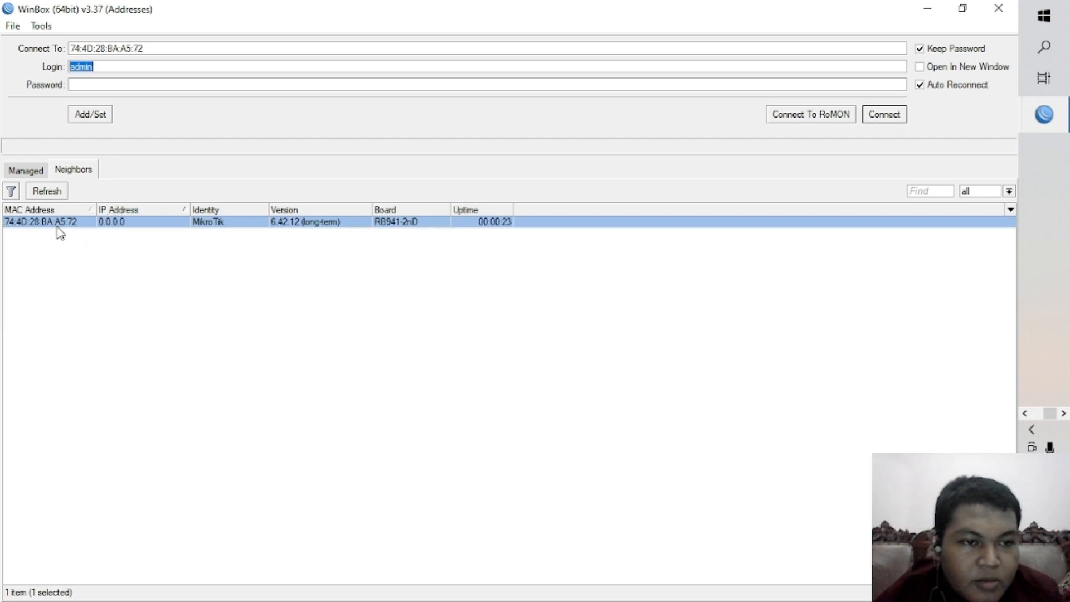
click(884, 114)
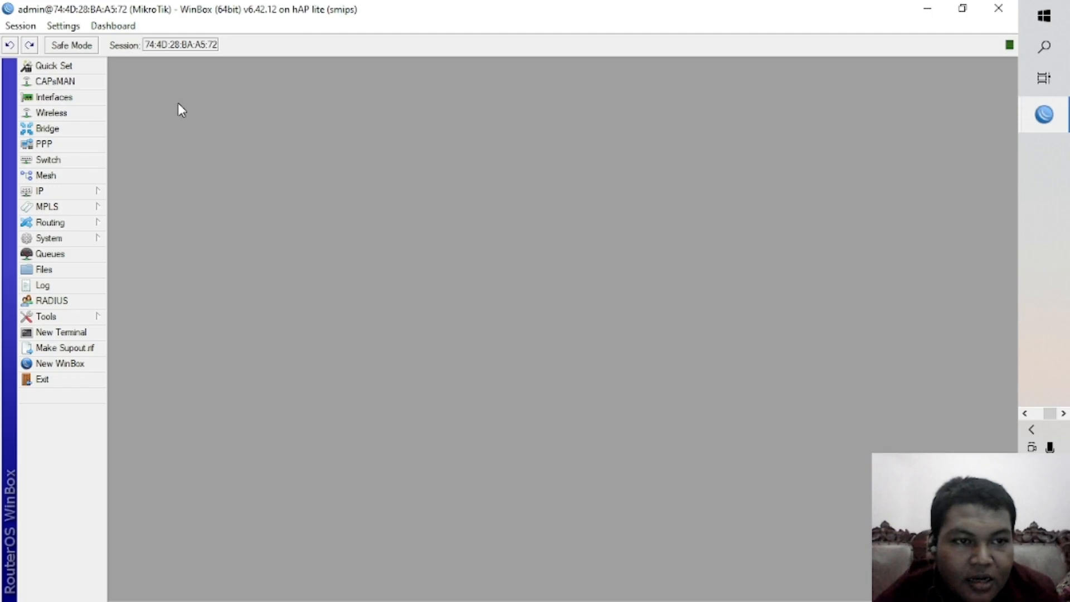
Rename the ether2 interface as "ether2 to PC-A" in the interface list.
click(78, 98)
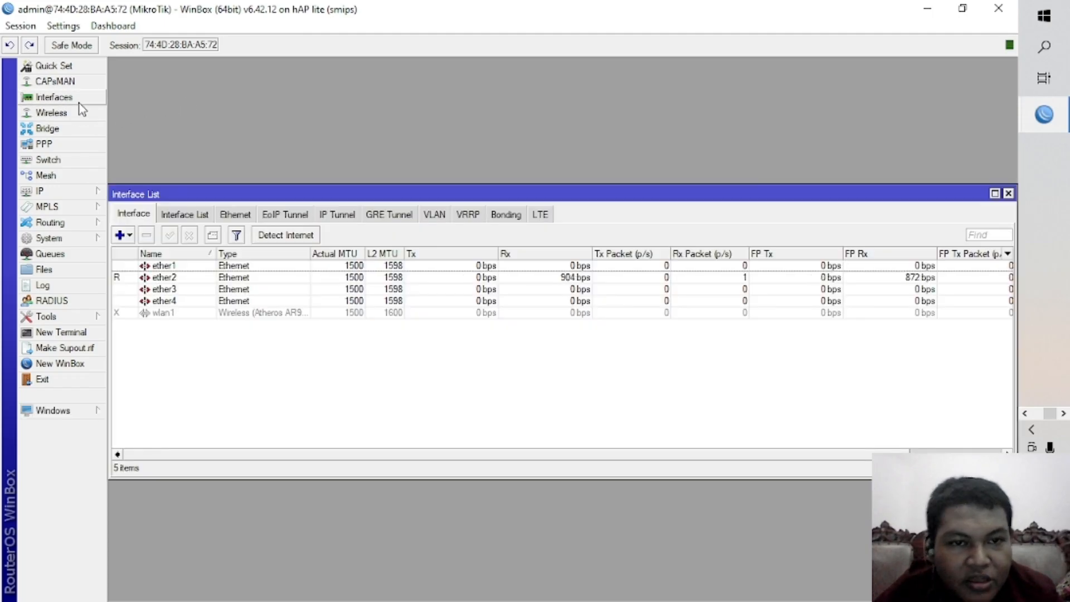
double_click(166, 277)
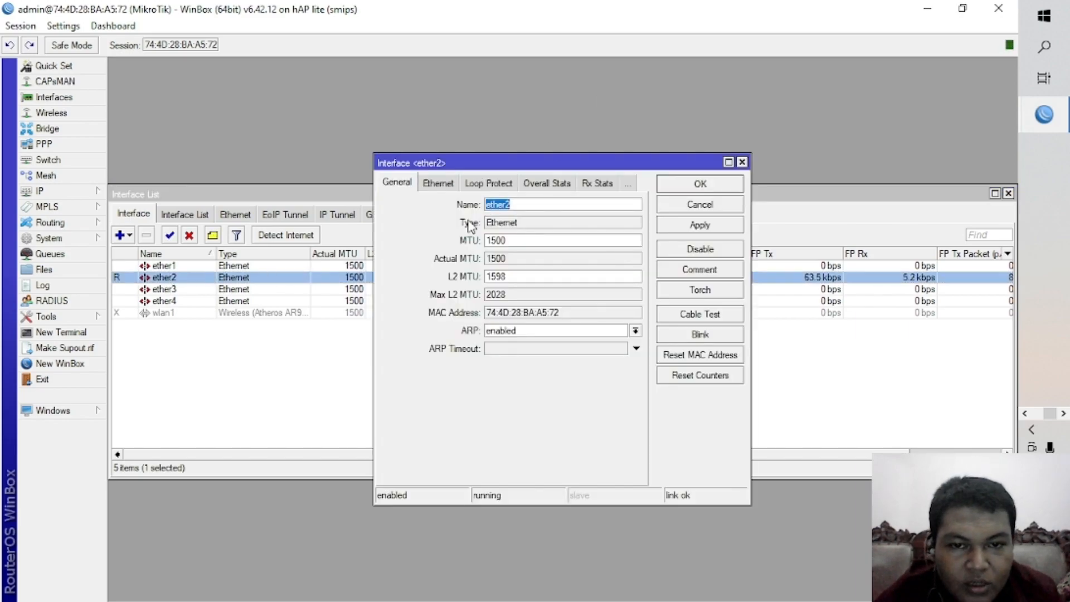
click(525, 204)
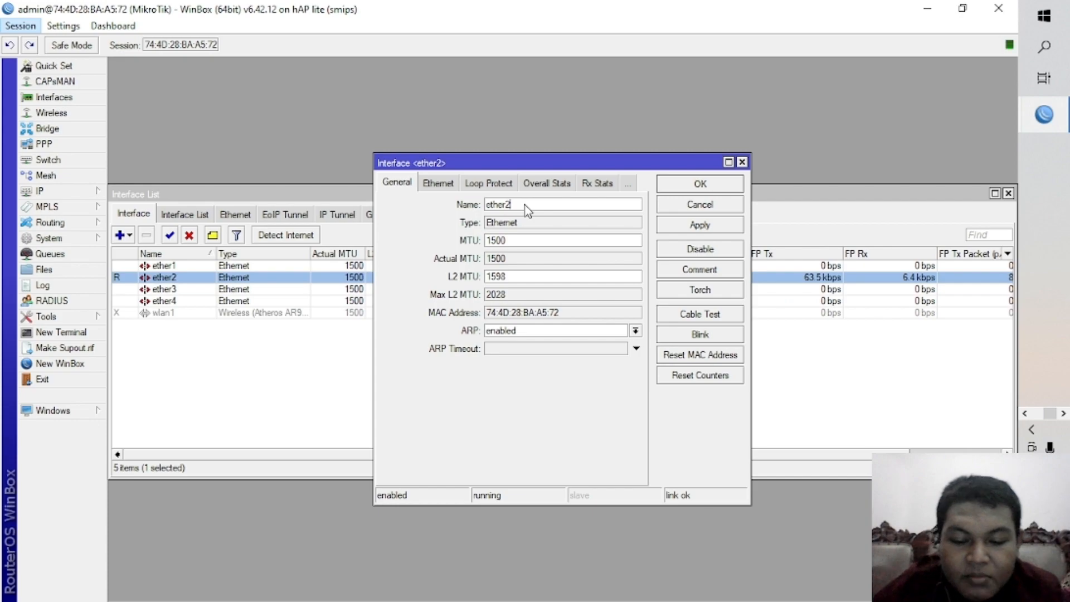
text(o)
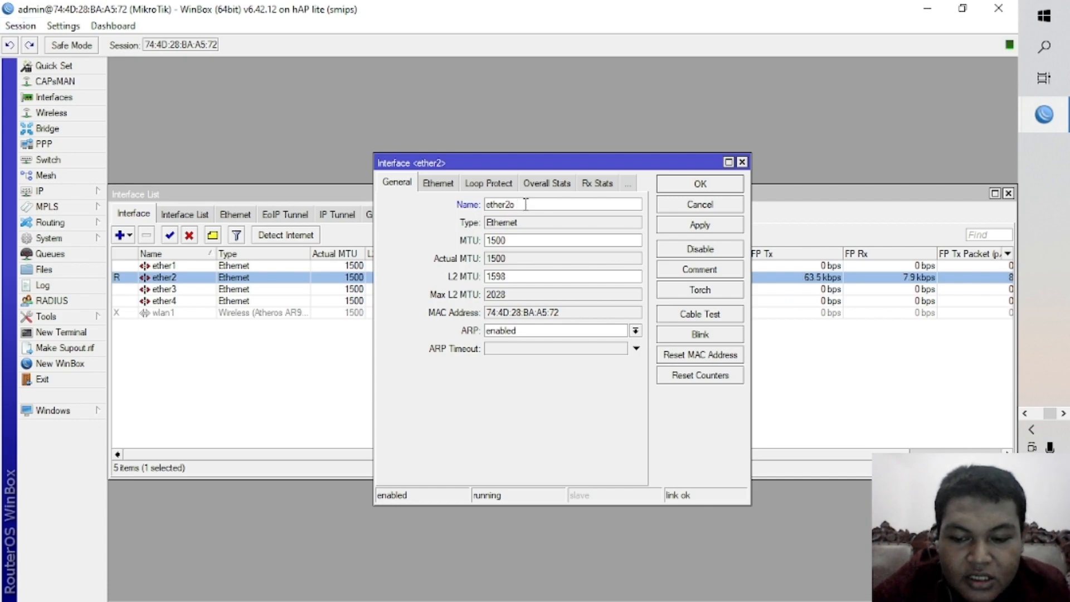
key(BackSpace)
text(to PC-a)
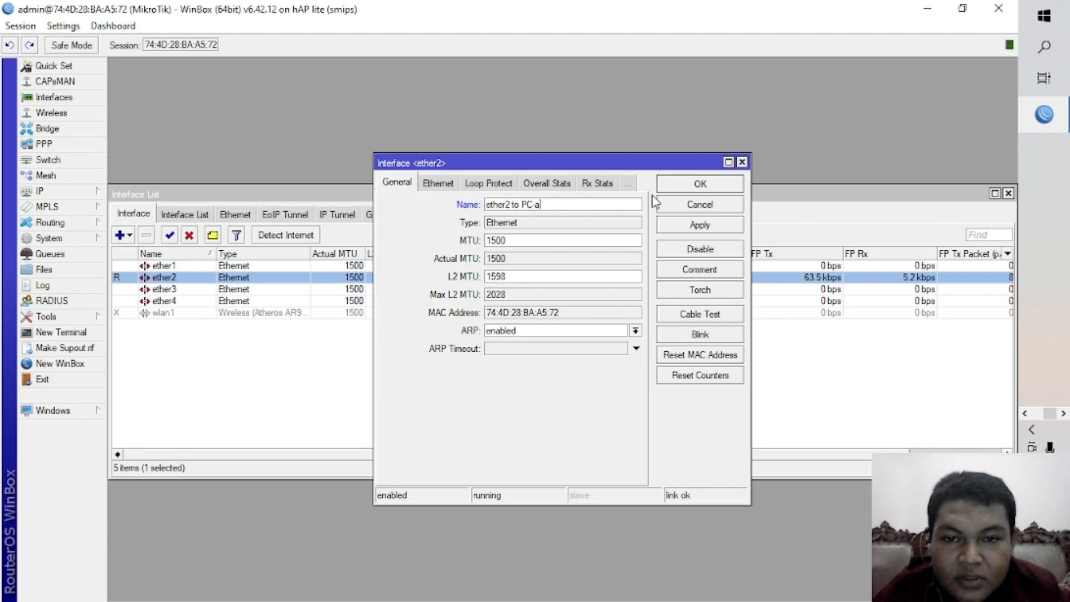
text(-A)
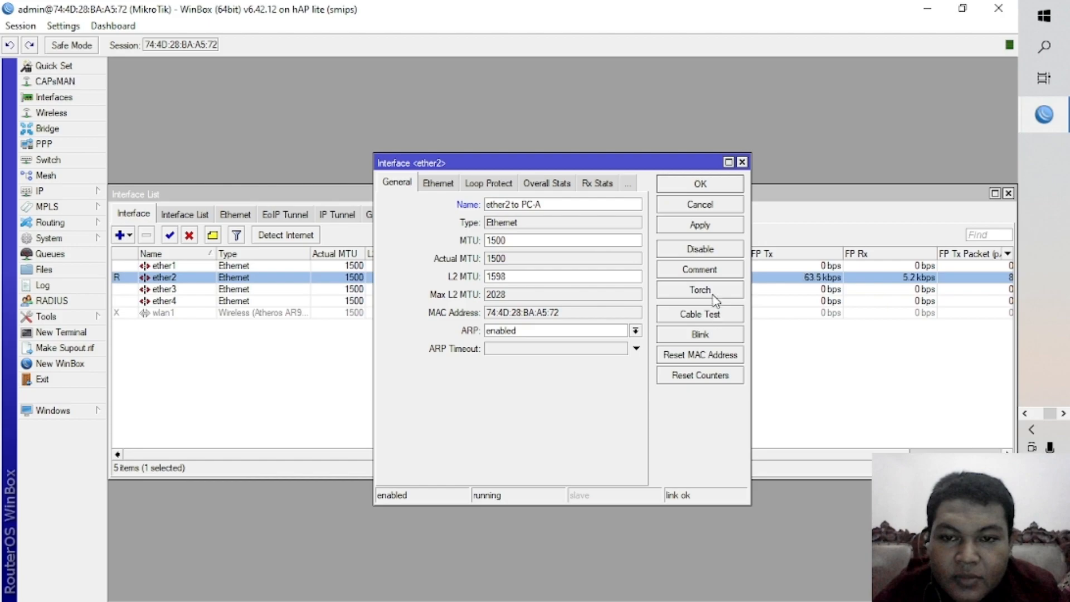
click(714, 225)
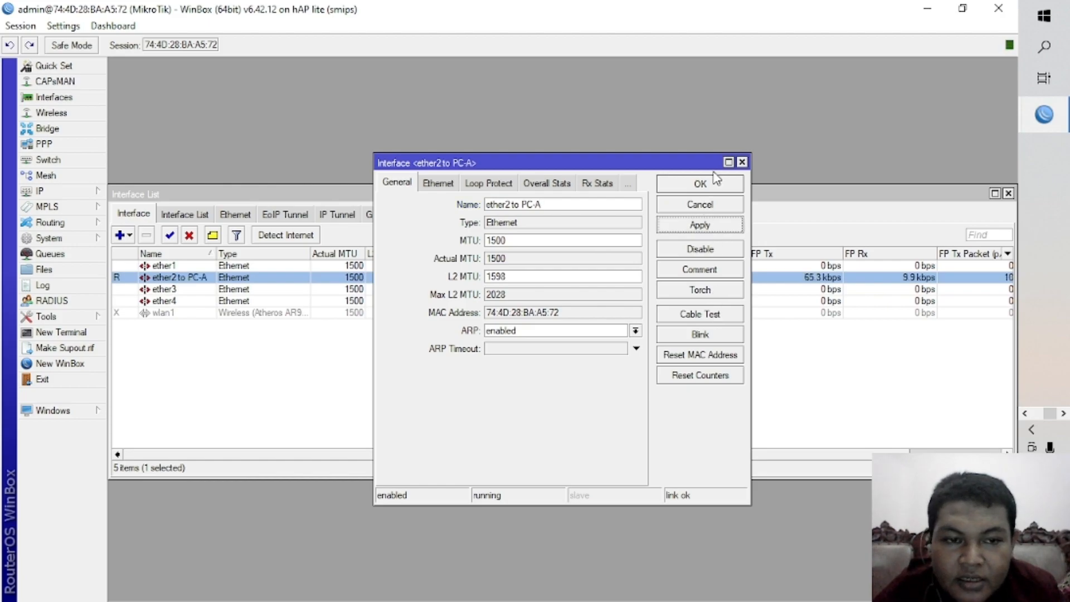
click(705, 184)
Rename the ether3 interface as "ether3 to PC-B".
double_click(179, 289)
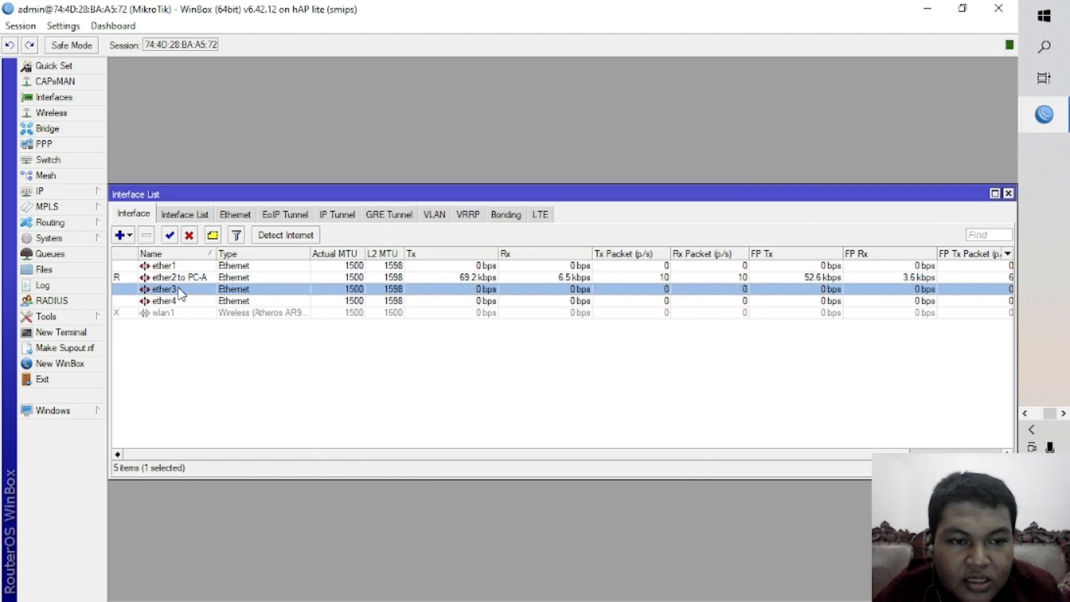
click(514, 202)
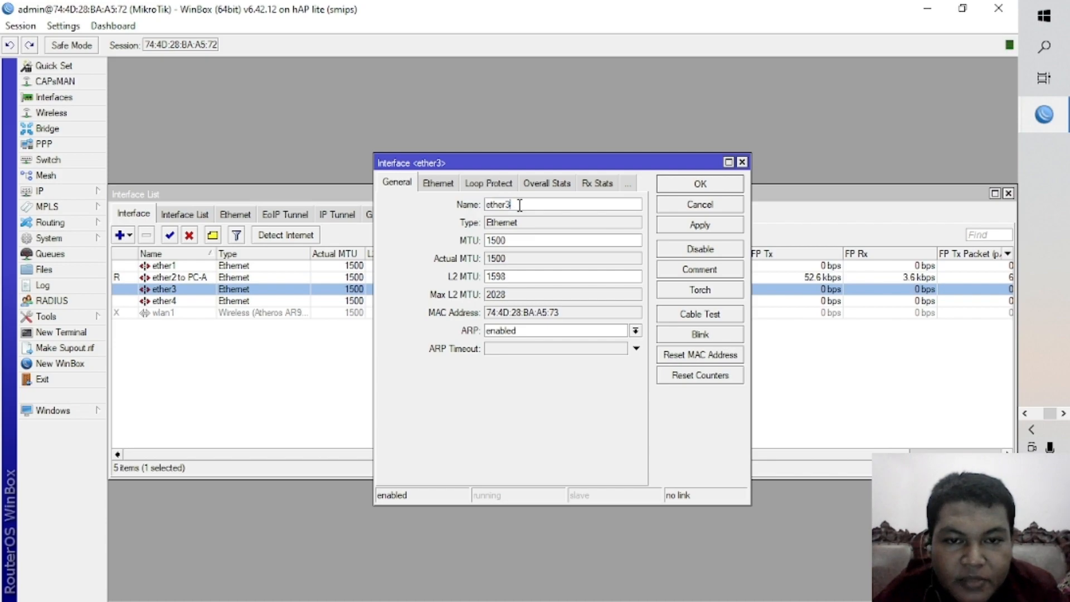
text(to)
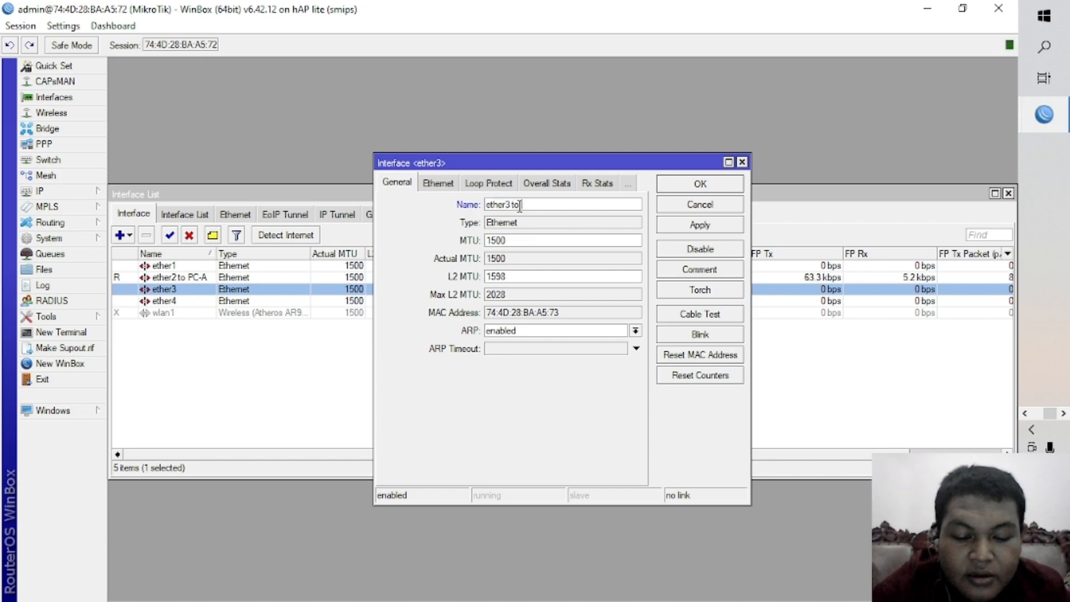
text( PC-b)
key(BackSpace)
text(B)
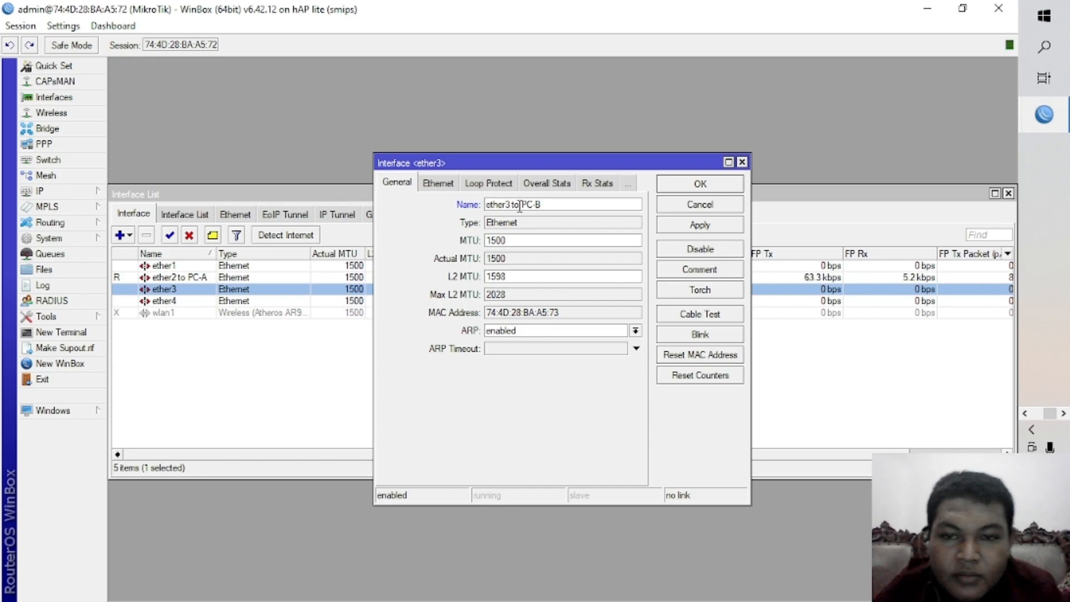
click(700, 225)
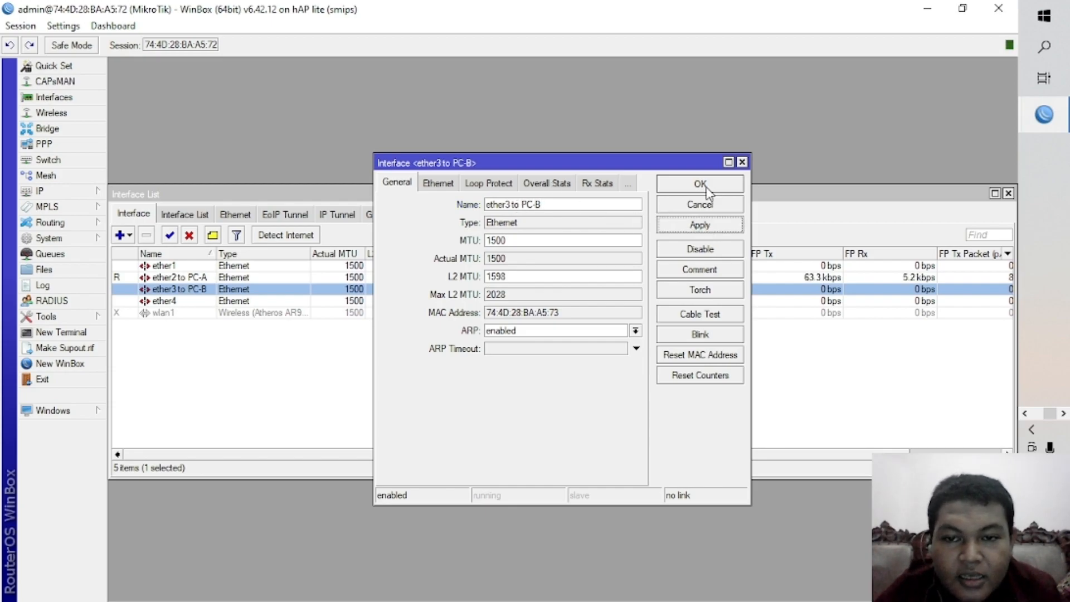
click(707, 186)
click(175, 314)
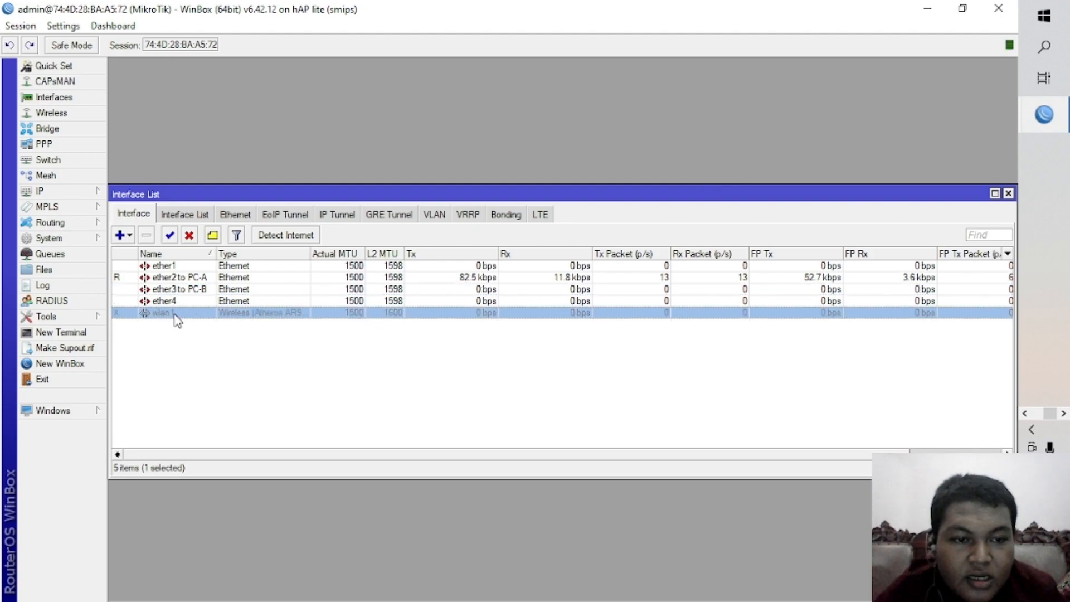
click(169, 237)
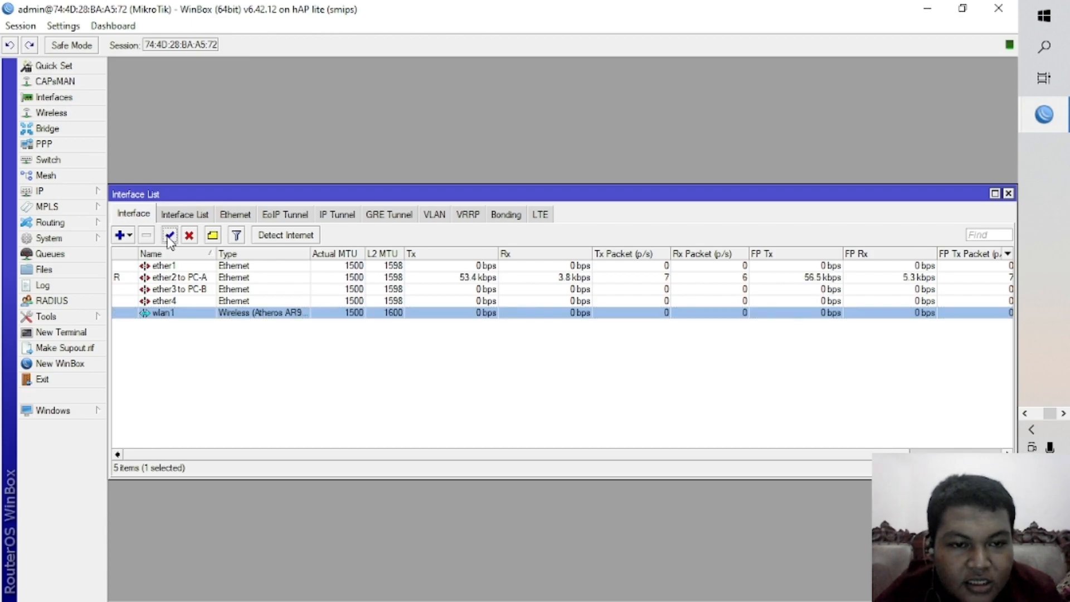
double_click(175, 314)
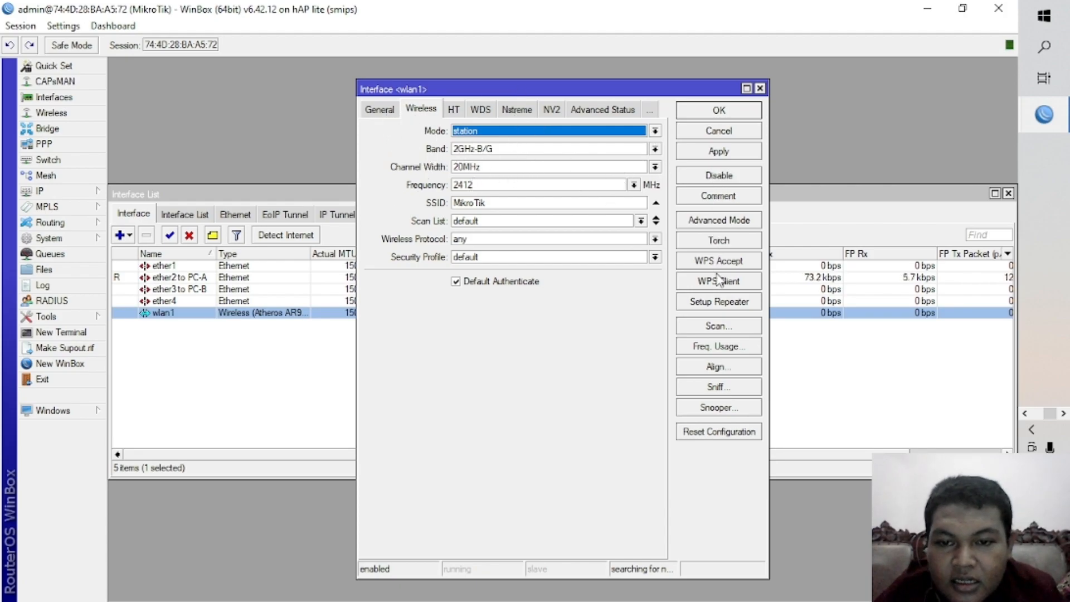
click(715, 326)
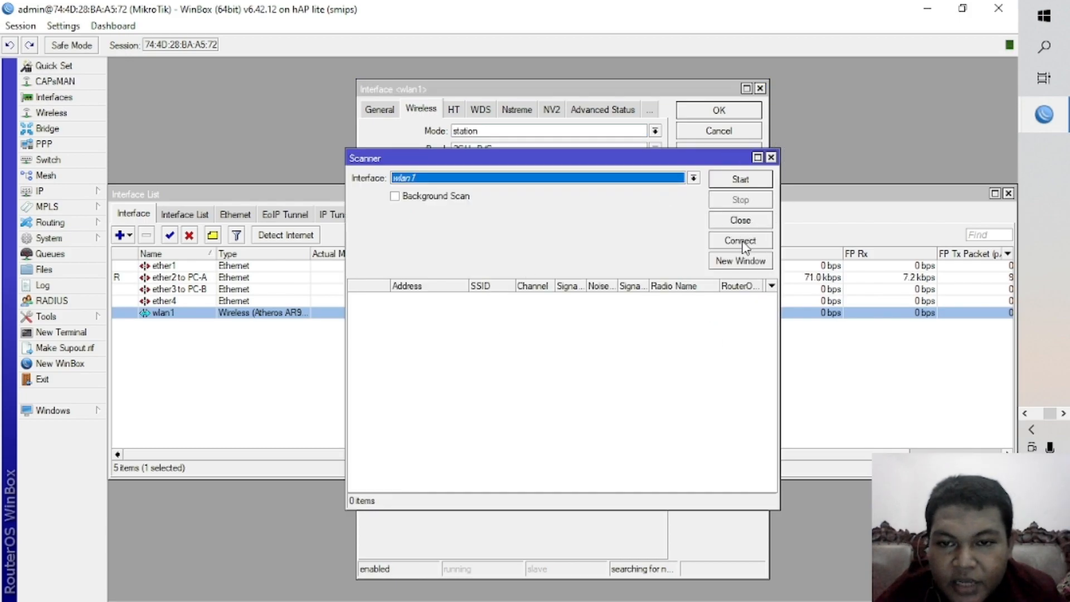
click(741, 180)
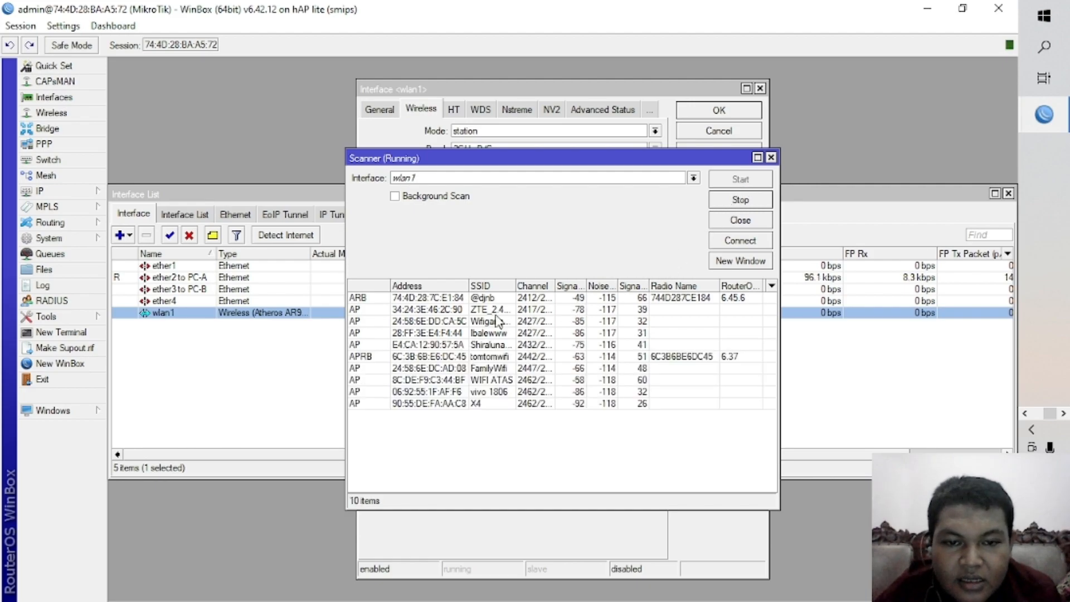
click(491, 298)
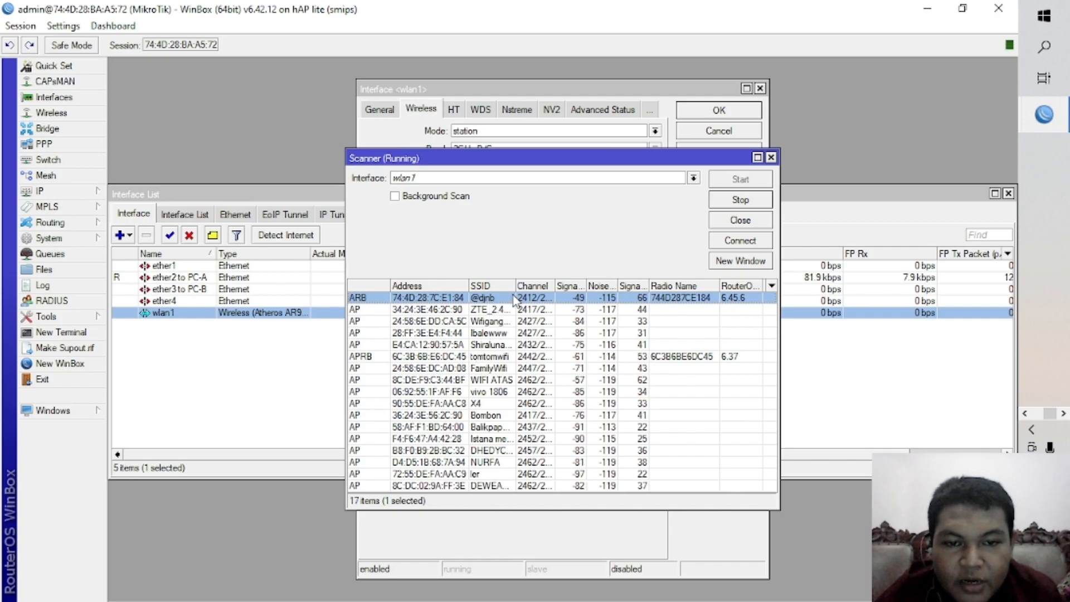
click(740, 241)
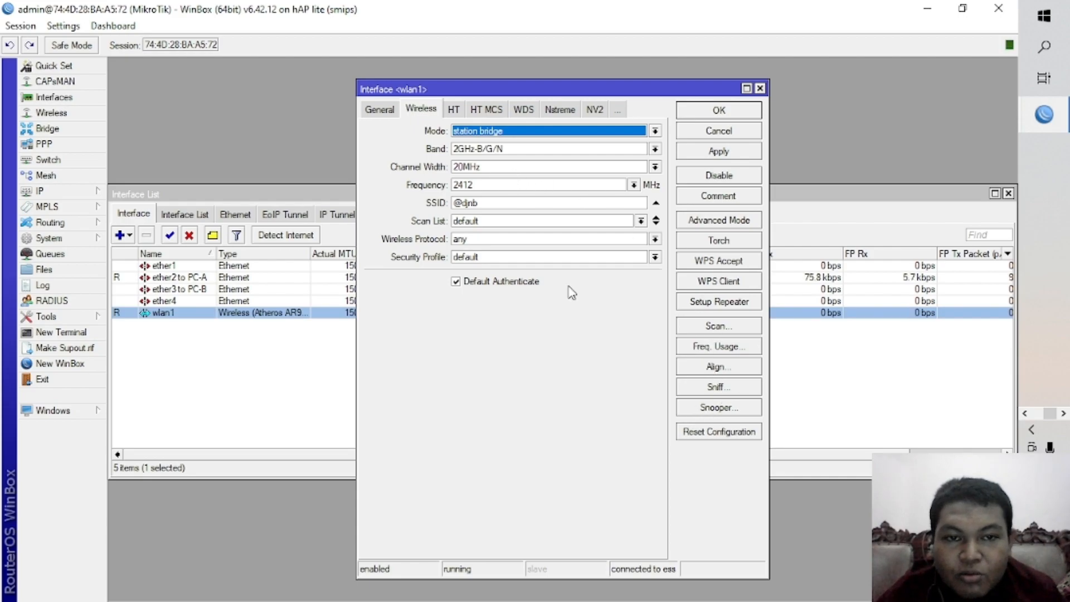
click(393, 108)
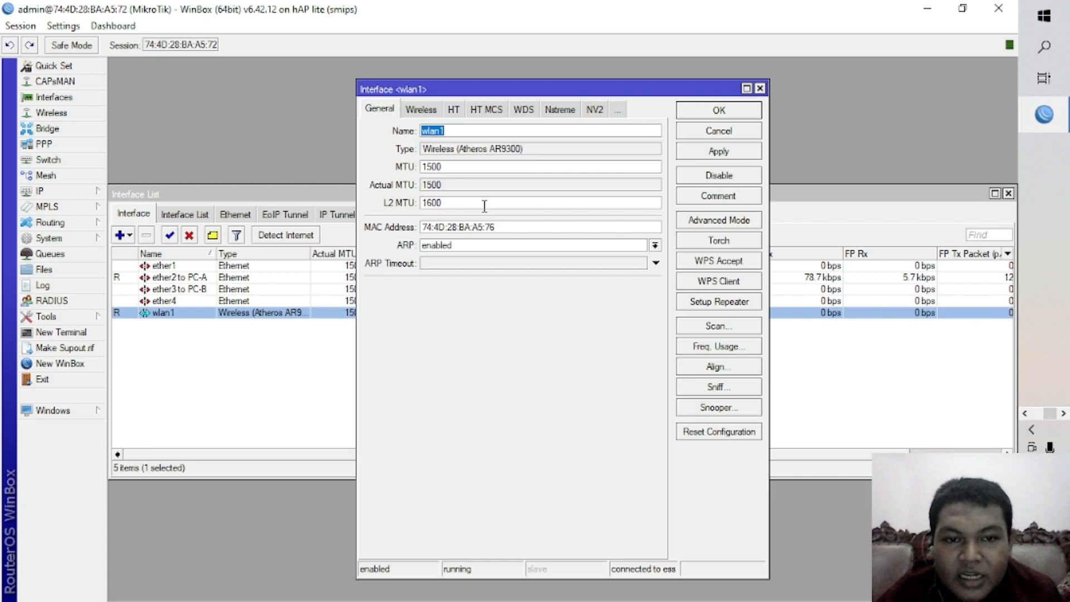
click(424, 112)
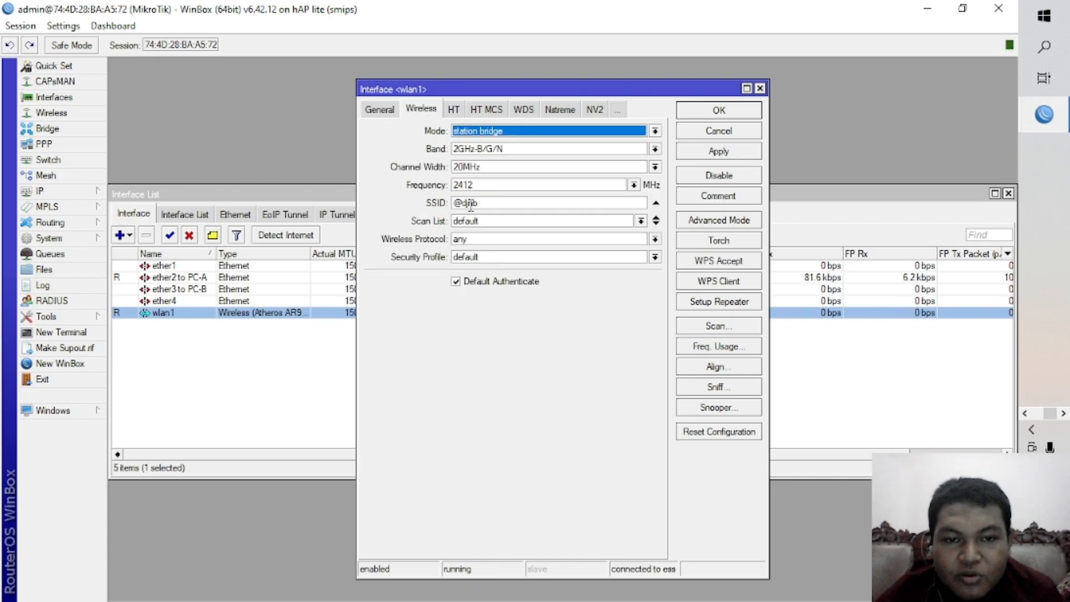
click(714, 153)
click(719, 114)
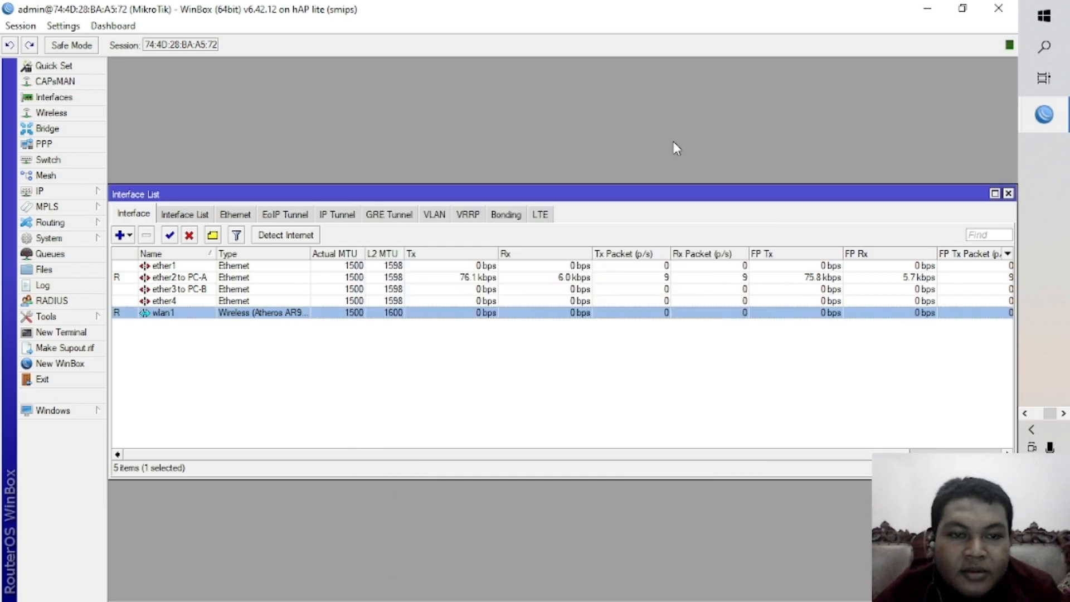
Rename the wlan1 interface as PPPoE-Client and apply the change.
double_click(173, 312)
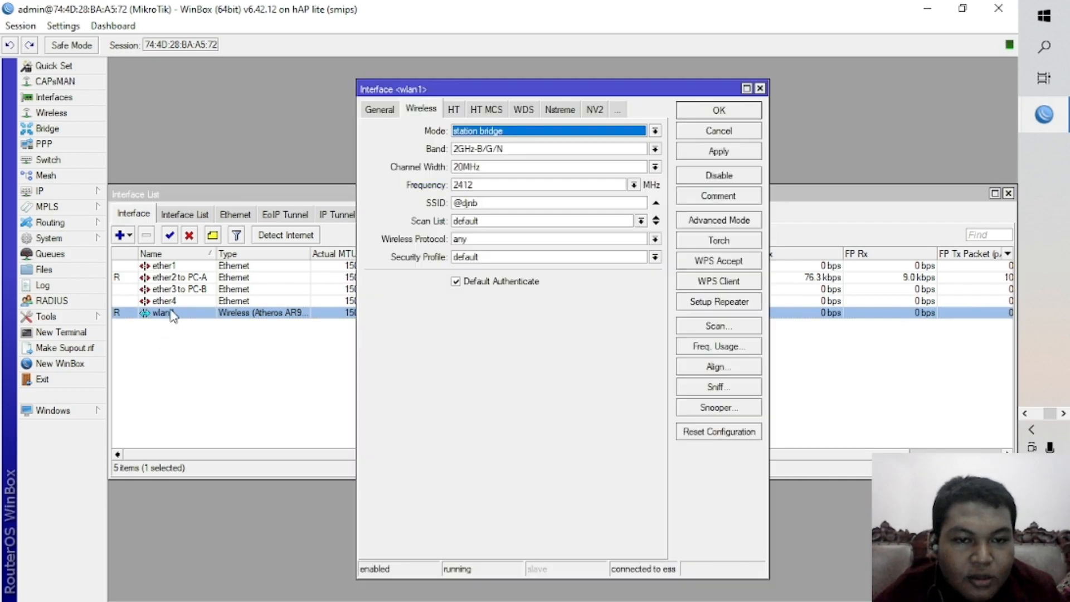
click(379, 109)
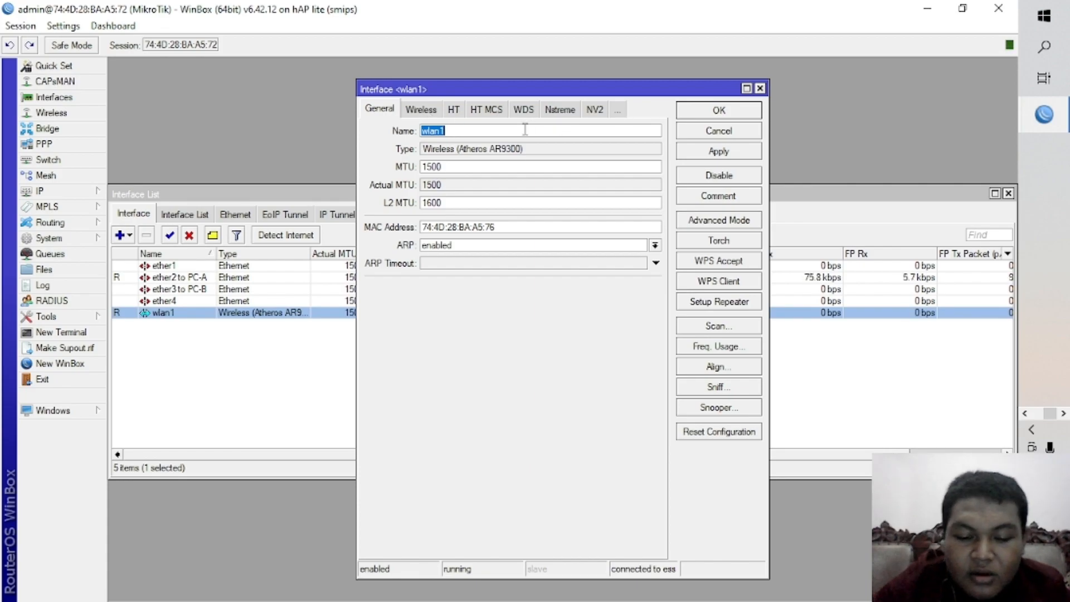
text(PPPoE-cl)
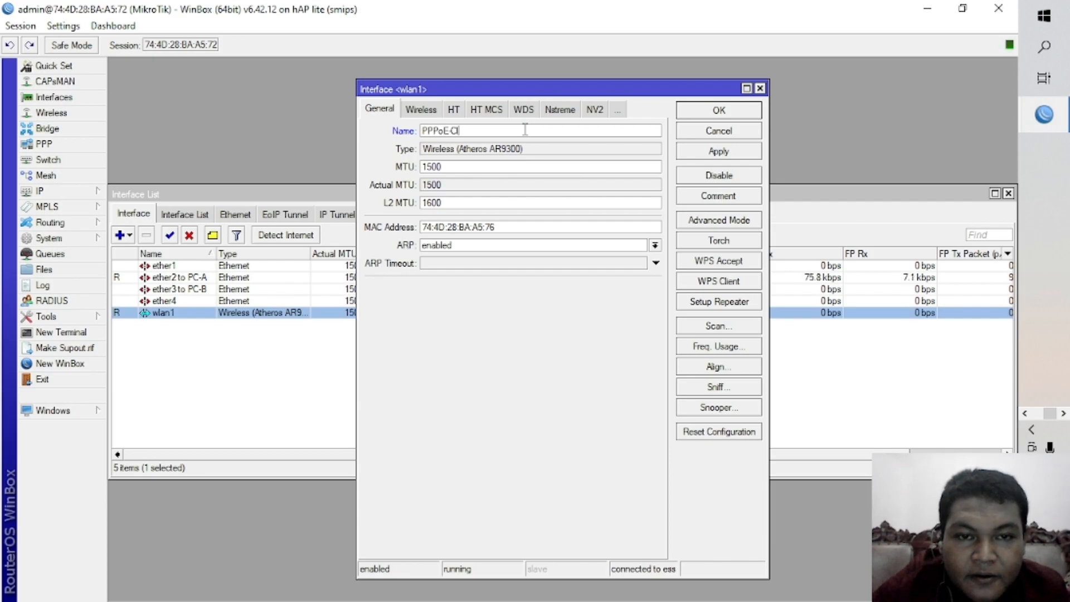
text(ie)
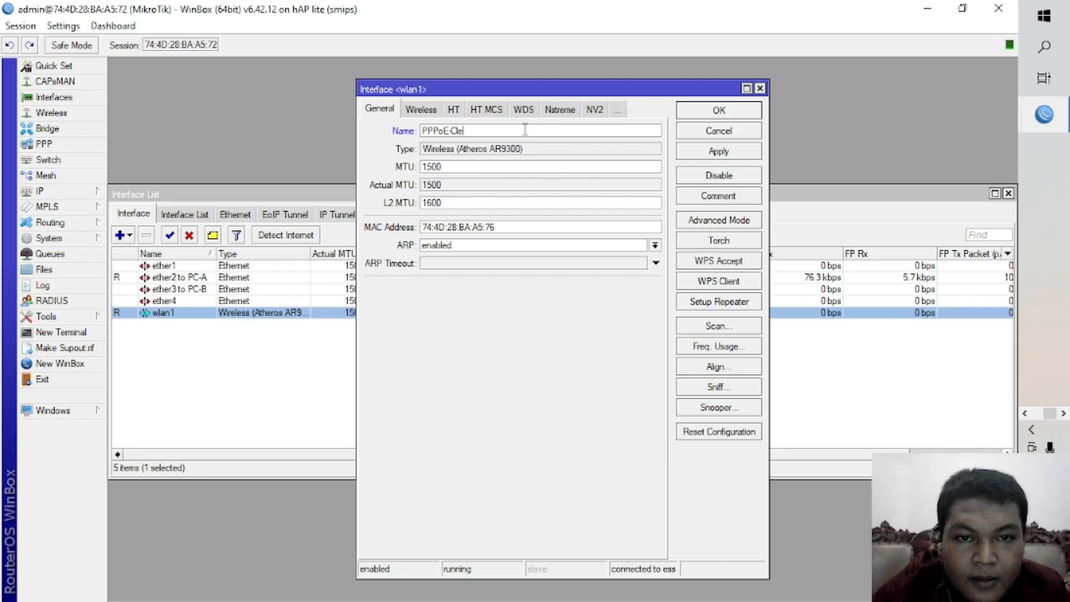
key(BackSpace)
text(ent)
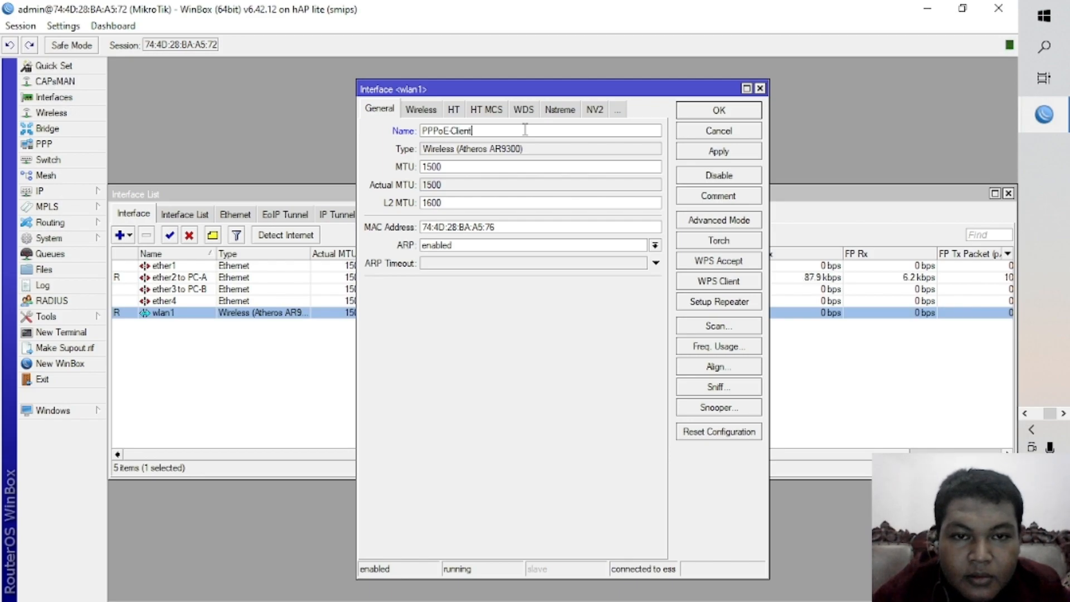
click(715, 157)
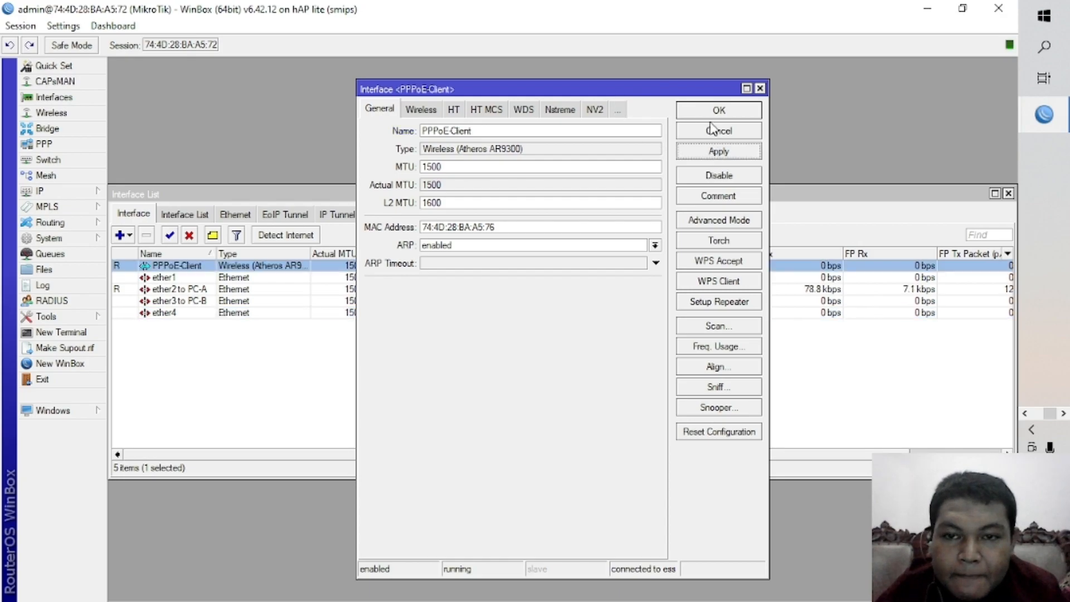
Close the wireless interface settings and create a new bridge with its default name and settings.
click(718, 114)
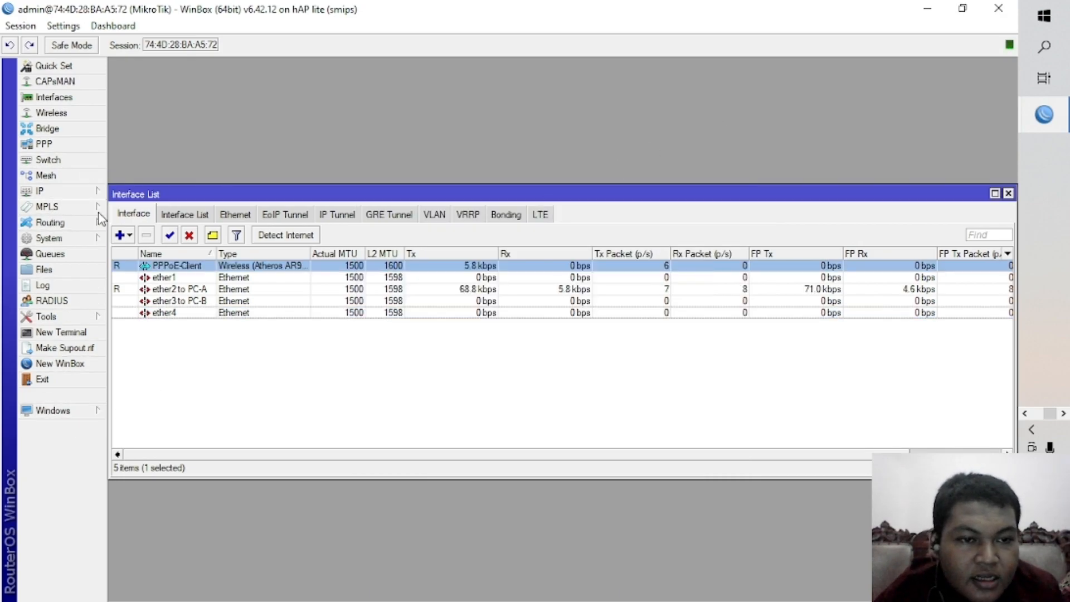
click(171, 290)
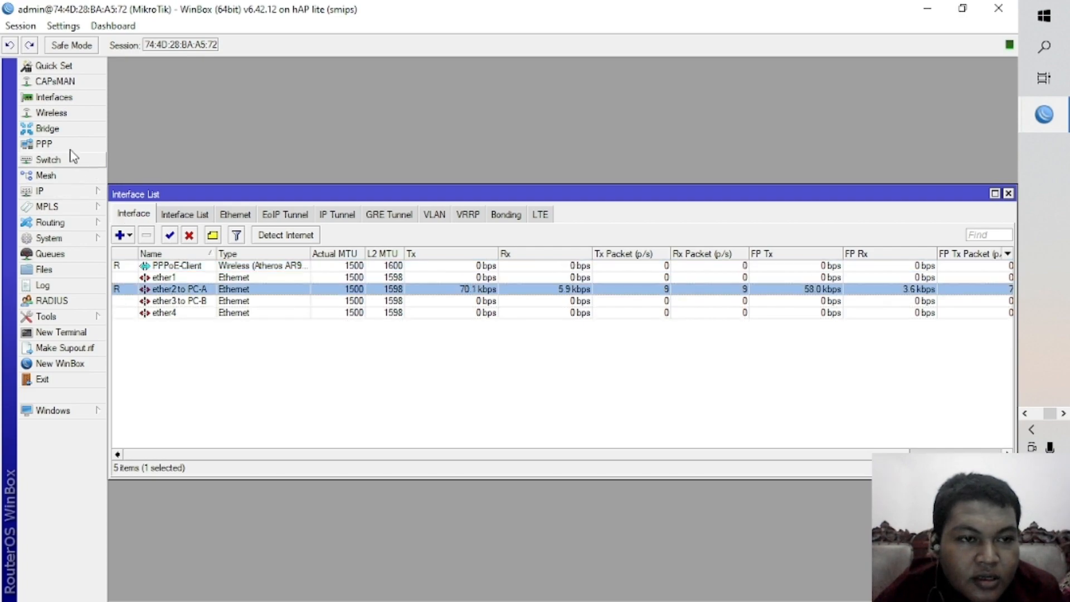
click(64, 129)
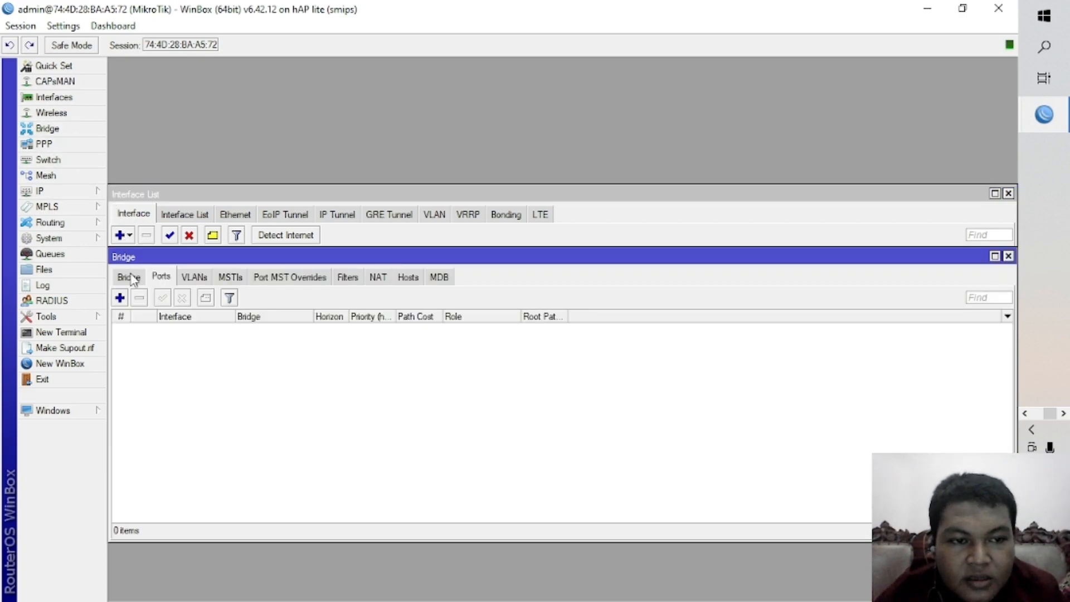
drag(160, 257, 160, 208)
click(129, 230)
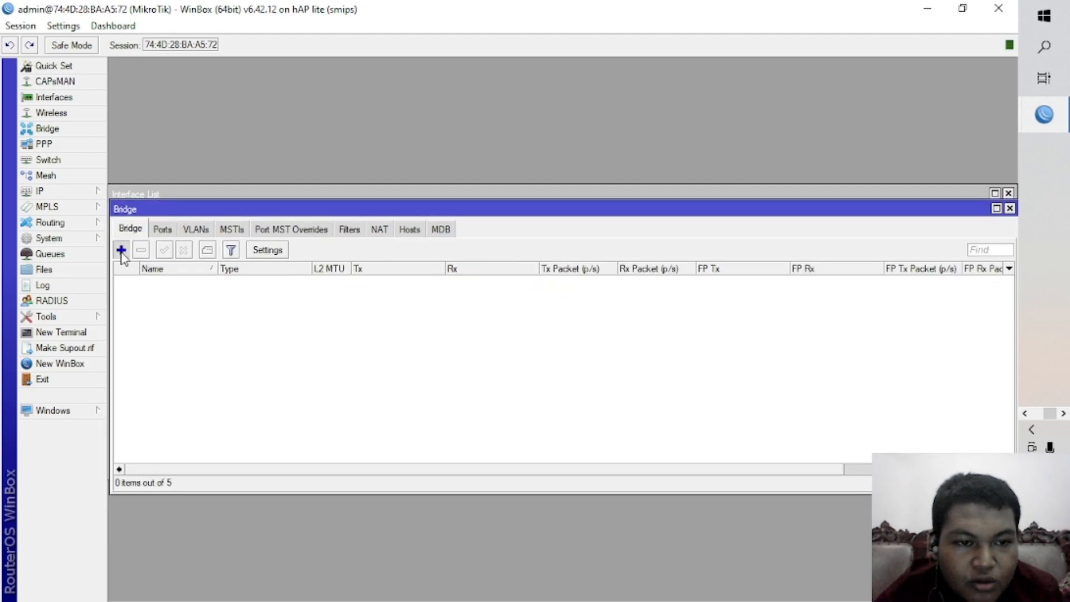
click(121, 250)
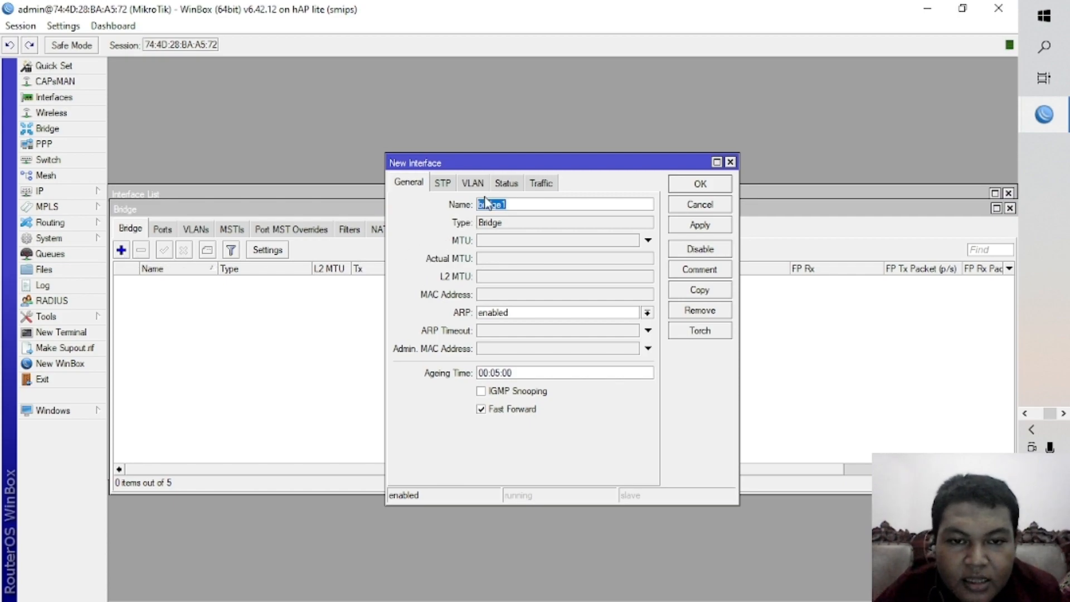
click(697, 224)
click(701, 185)
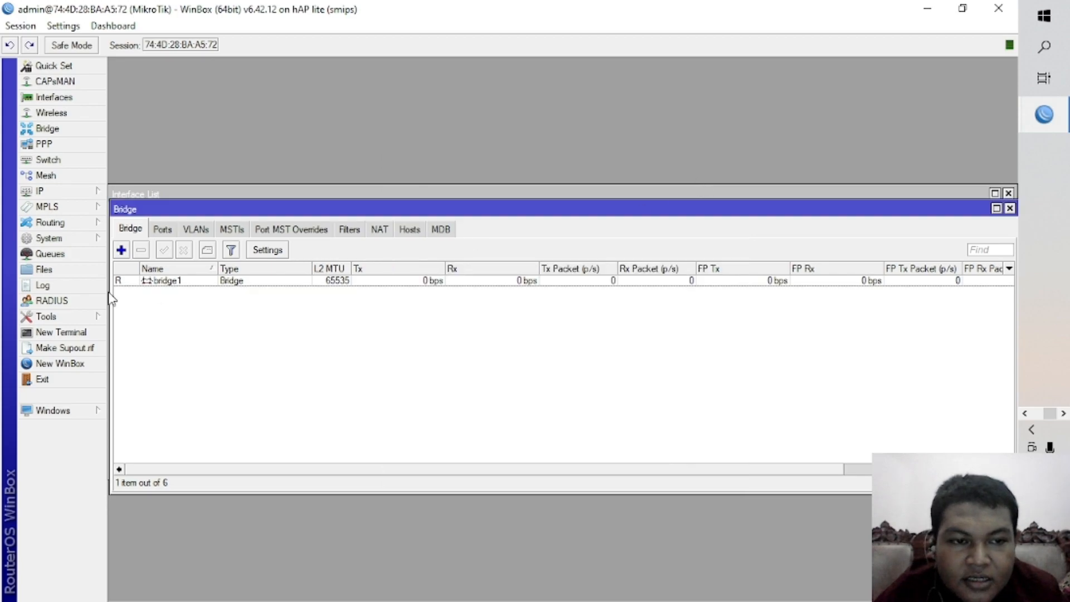
Add the "ether2 to PC-A" interface as a port of bridge1.
click(162, 230)
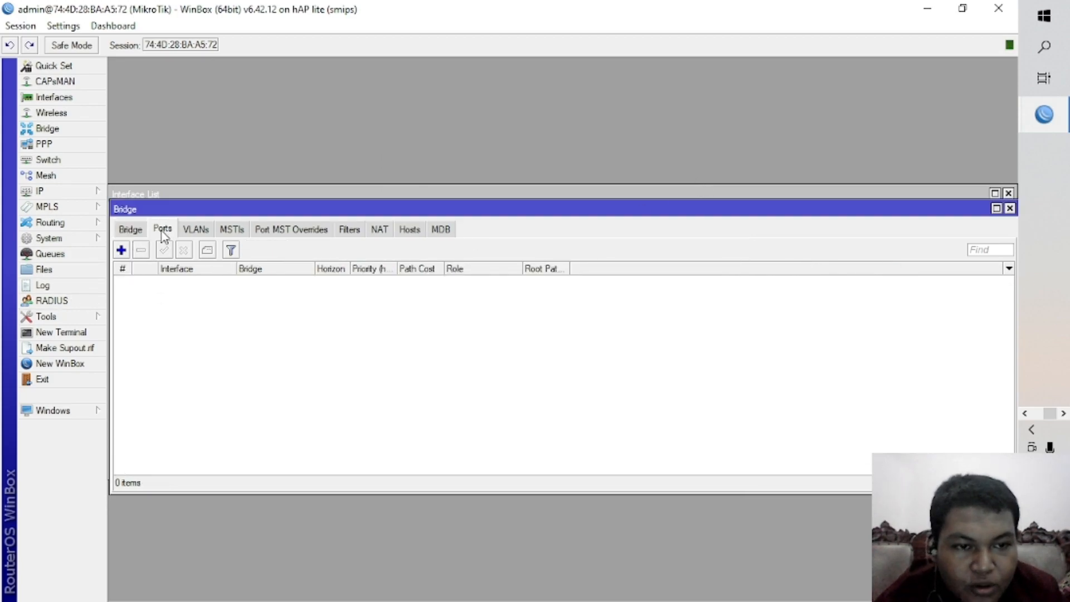
click(121, 250)
click(508, 232)
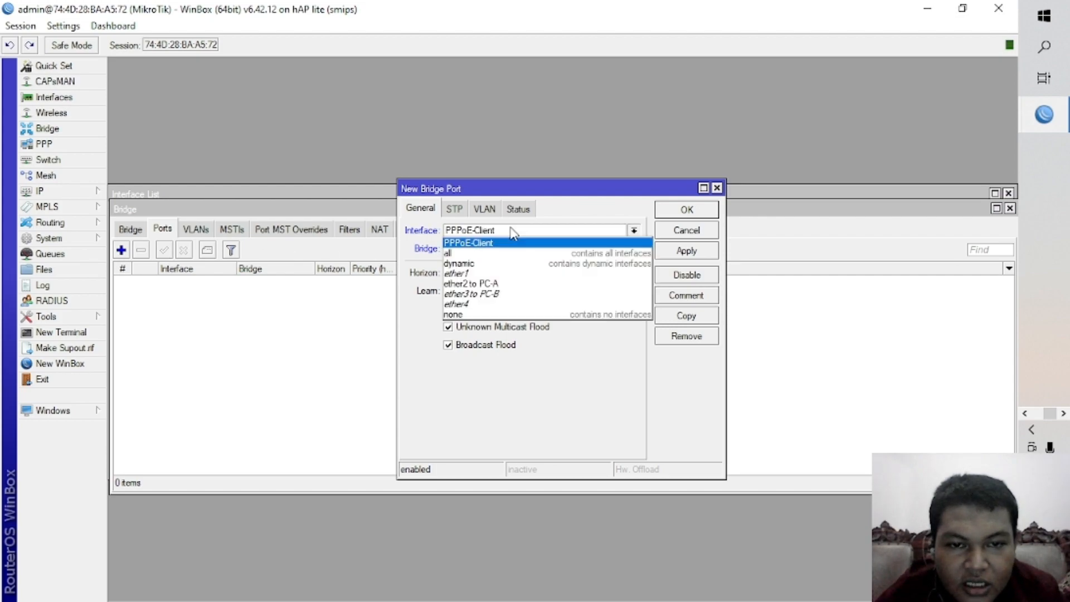
click(490, 284)
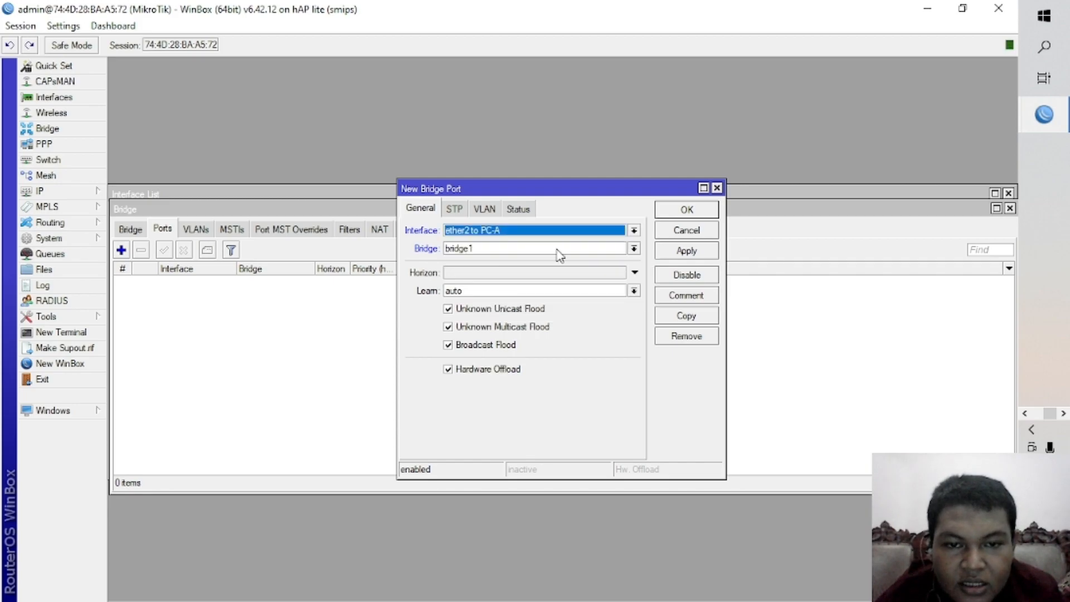
click(687, 252)
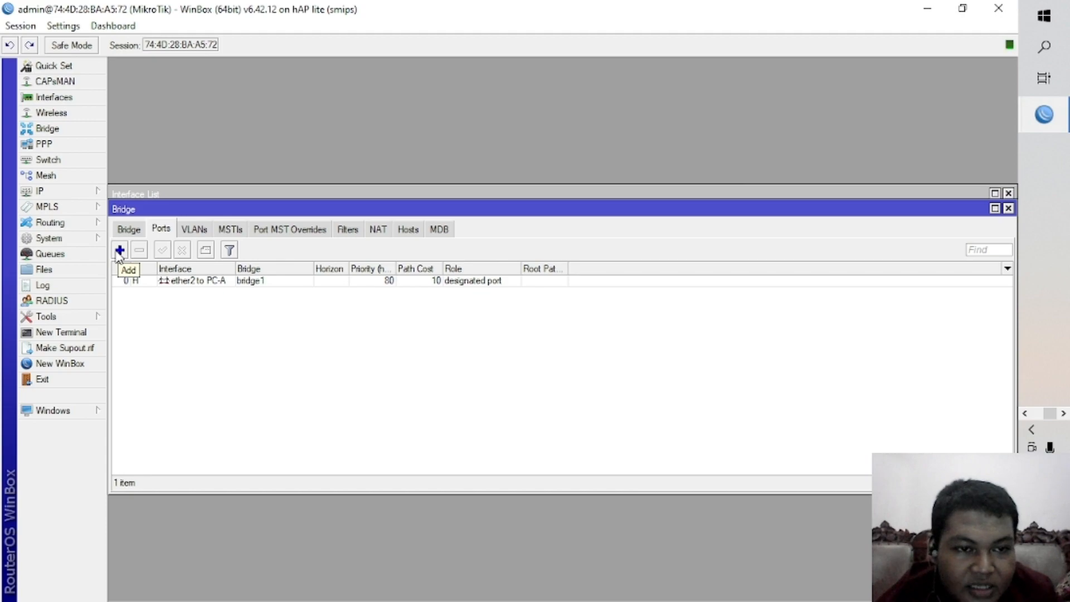
Add the "ether3 to PC-B" interface as a port of bridge1 and return to the interface list.
click(120, 250)
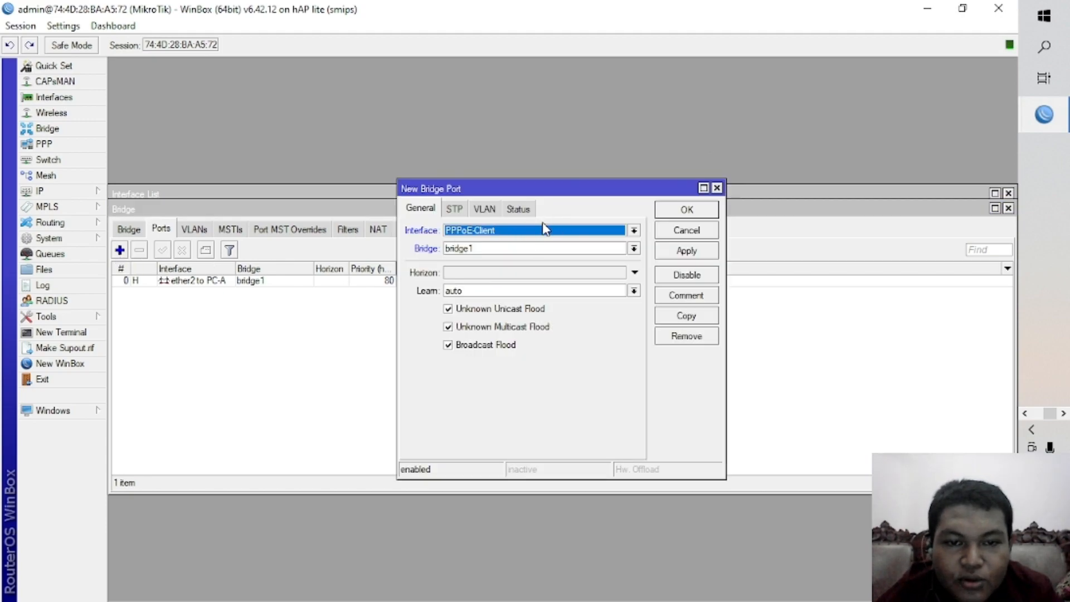
click(633, 230)
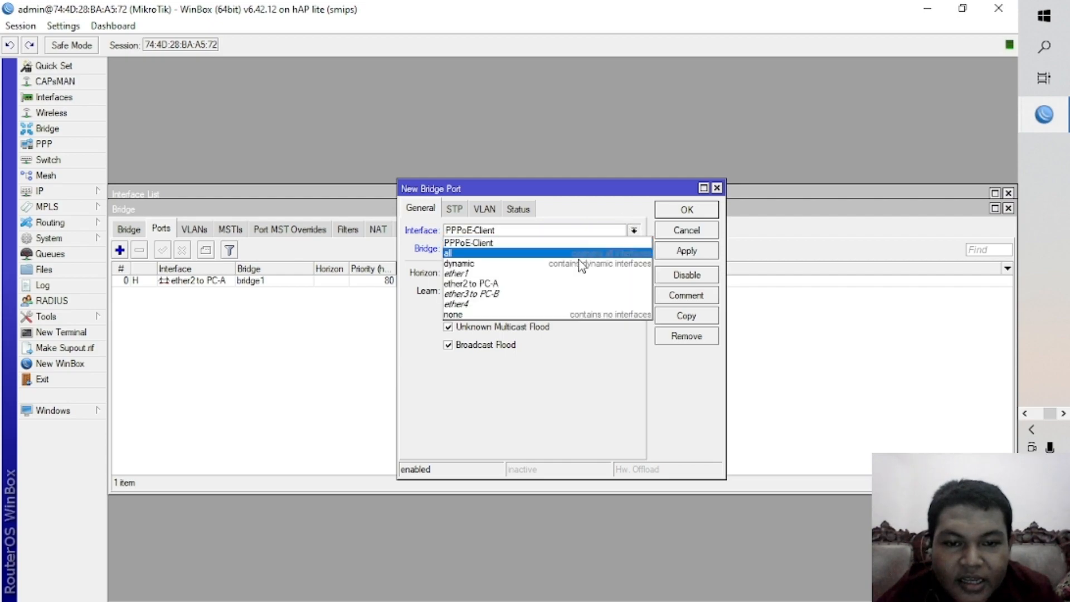
click(549, 293)
click(669, 251)
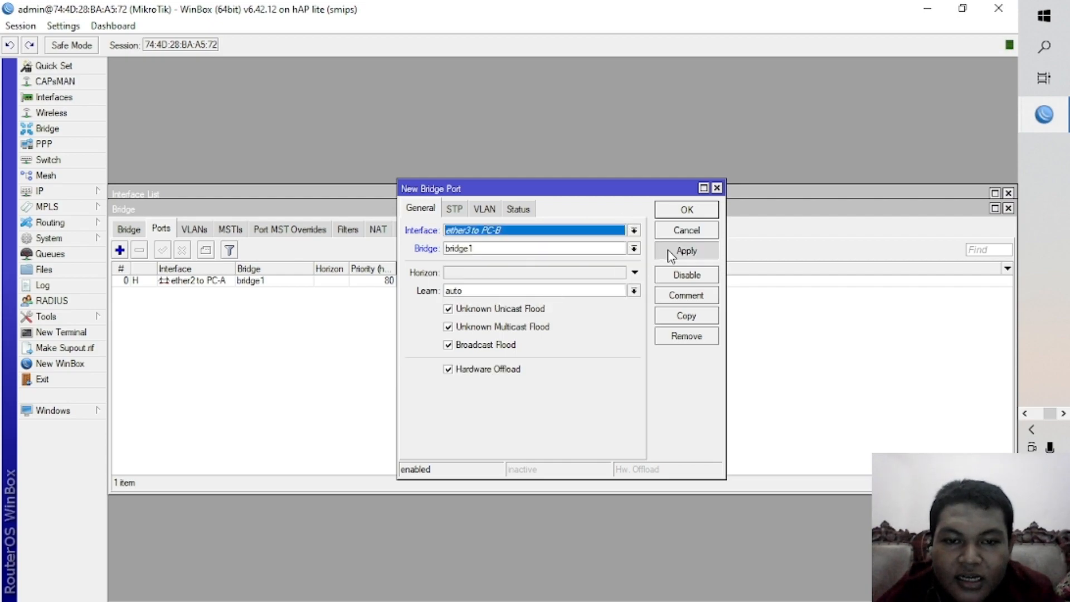
click(686, 210)
click(697, 192)
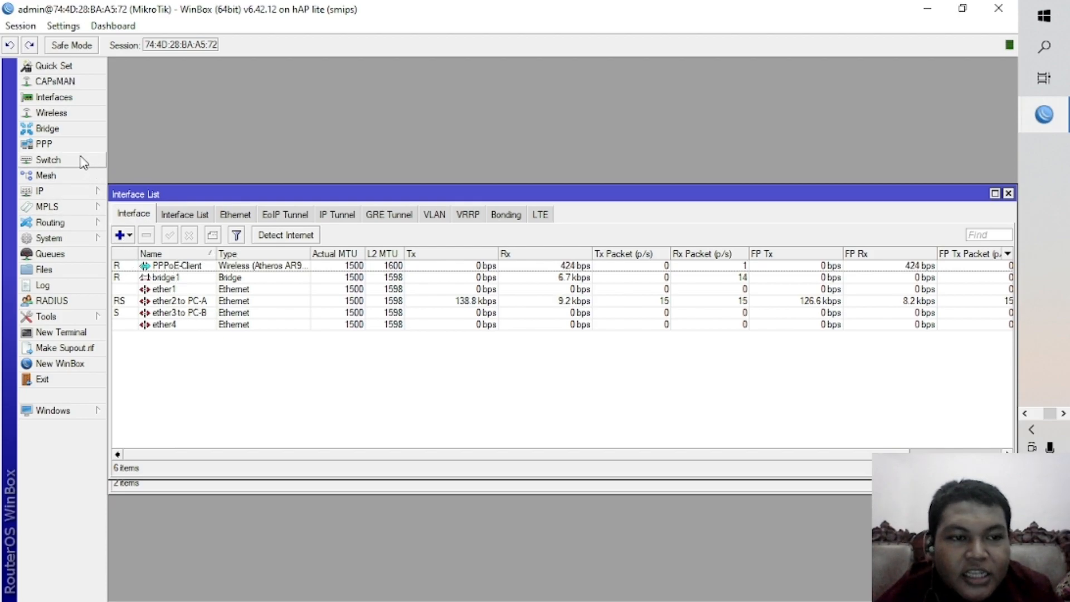
Start a new PPPoE Client interface and fill in its dial-out user name and password, leaving the service unset.
click(45, 146)
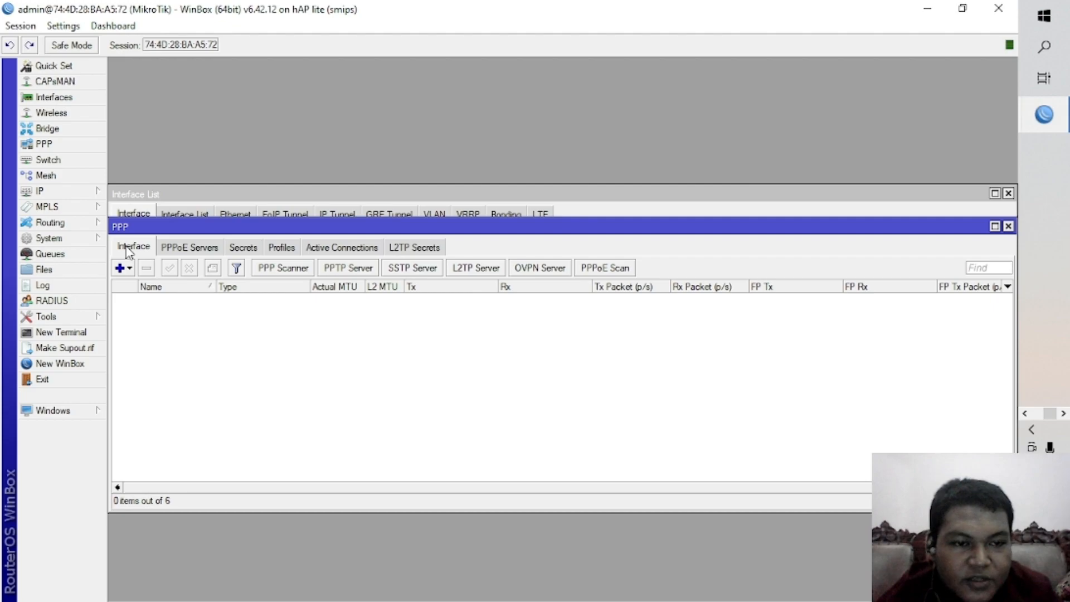
click(122, 268)
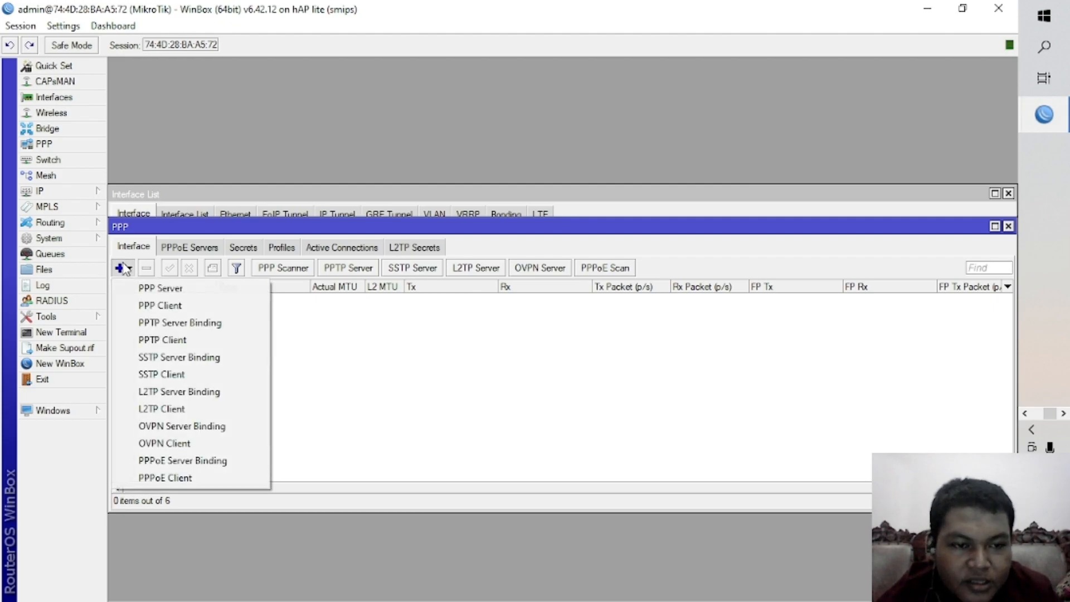
click(193, 482)
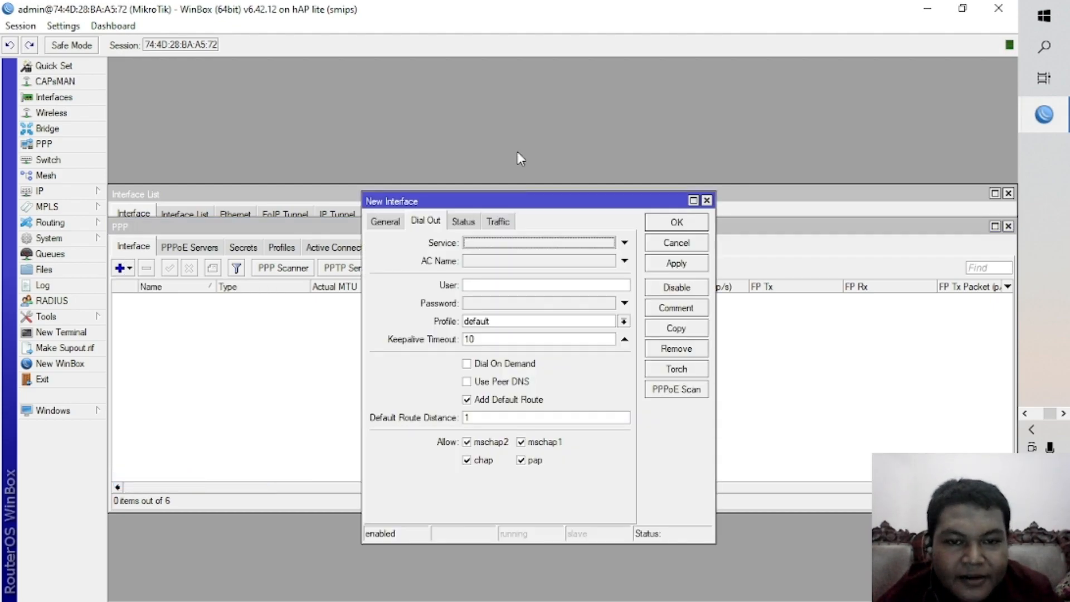
click(504, 246)
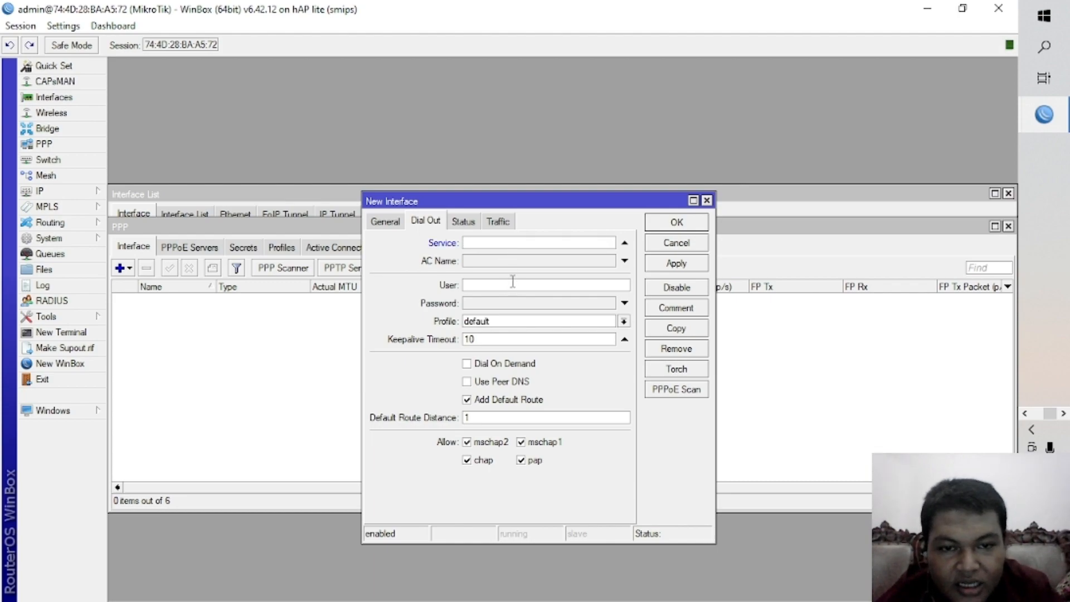
click(624, 243)
click(551, 284)
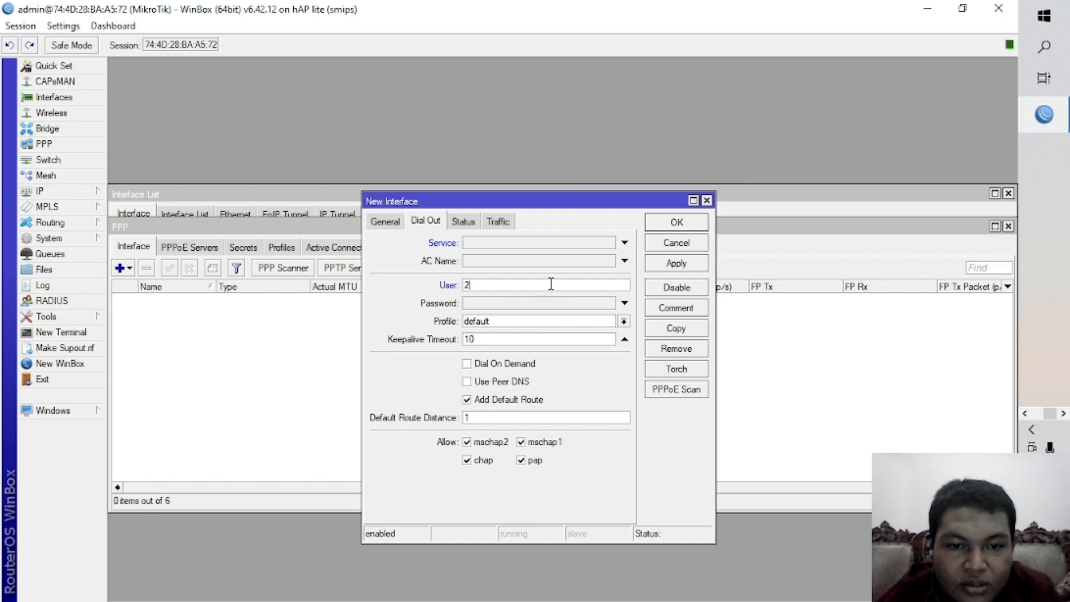
text(2112025)
key(Tab)
text(1)
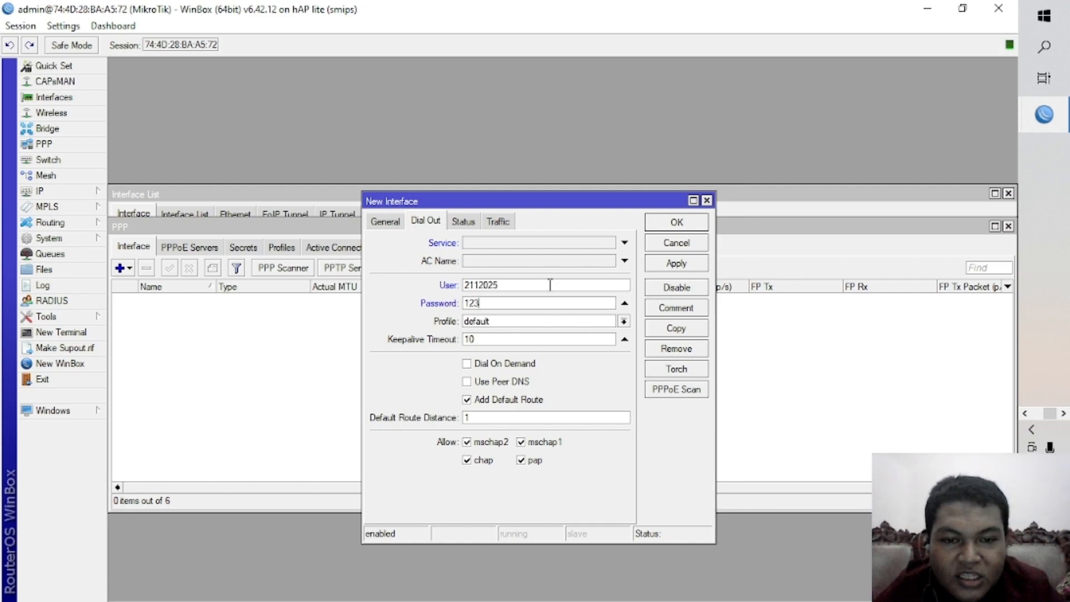
Enable Use Peer DNS for the PPPoE client and save the interface.
click(518, 387)
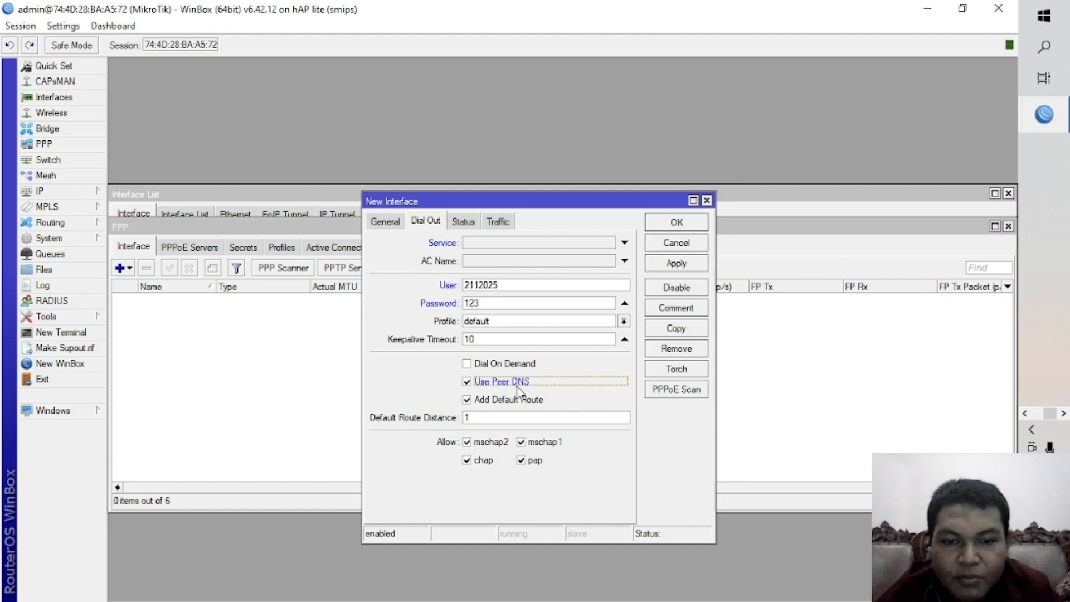
click(674, 266)
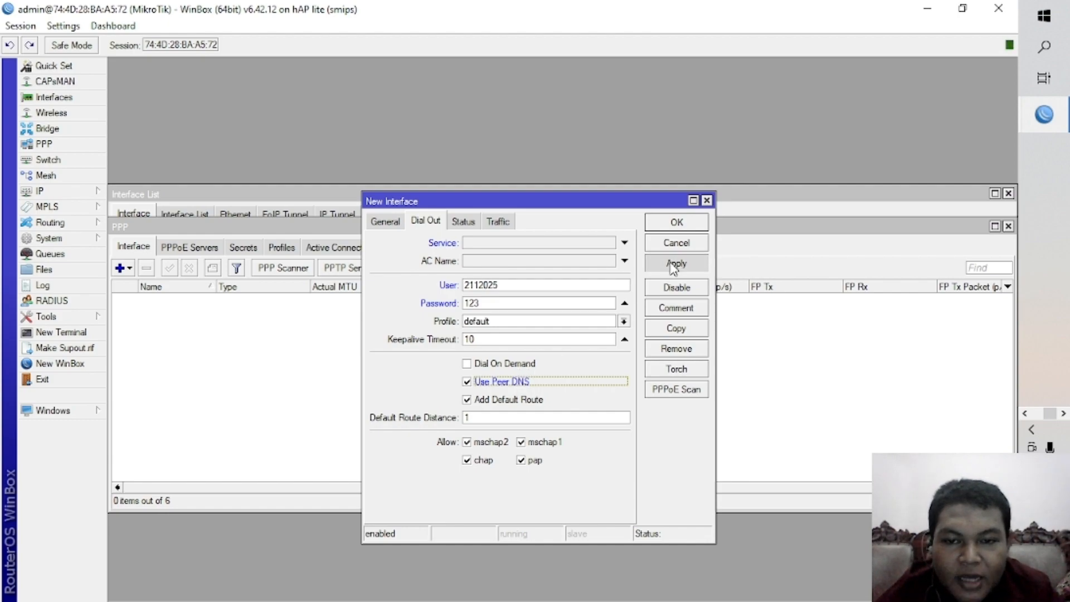
click(689, 228)
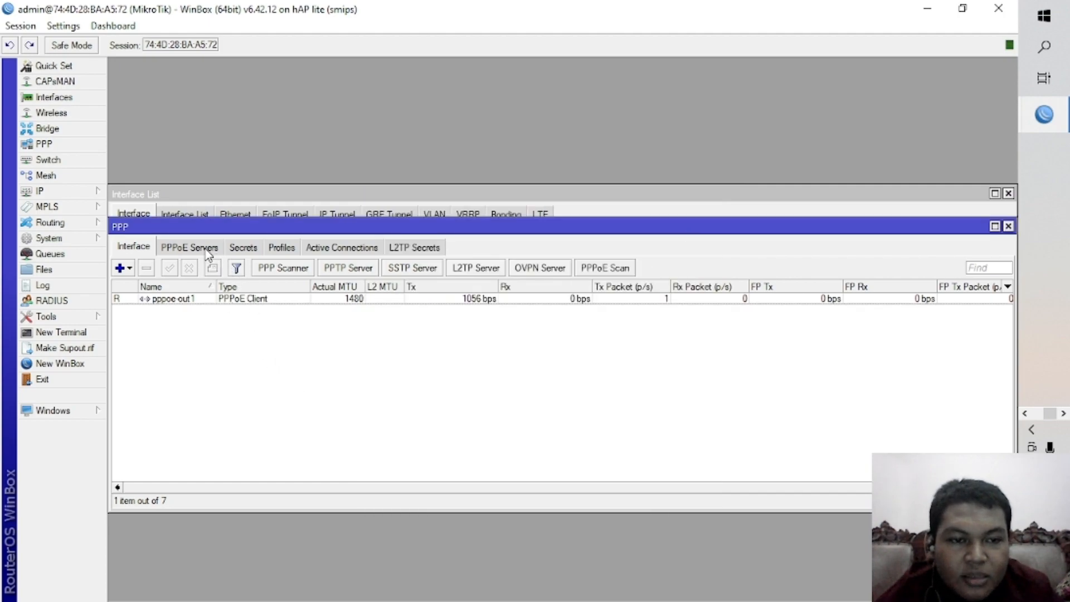
Start a new PPPoE server service on the bridge1 interface with the default profile.
click(281, 247)
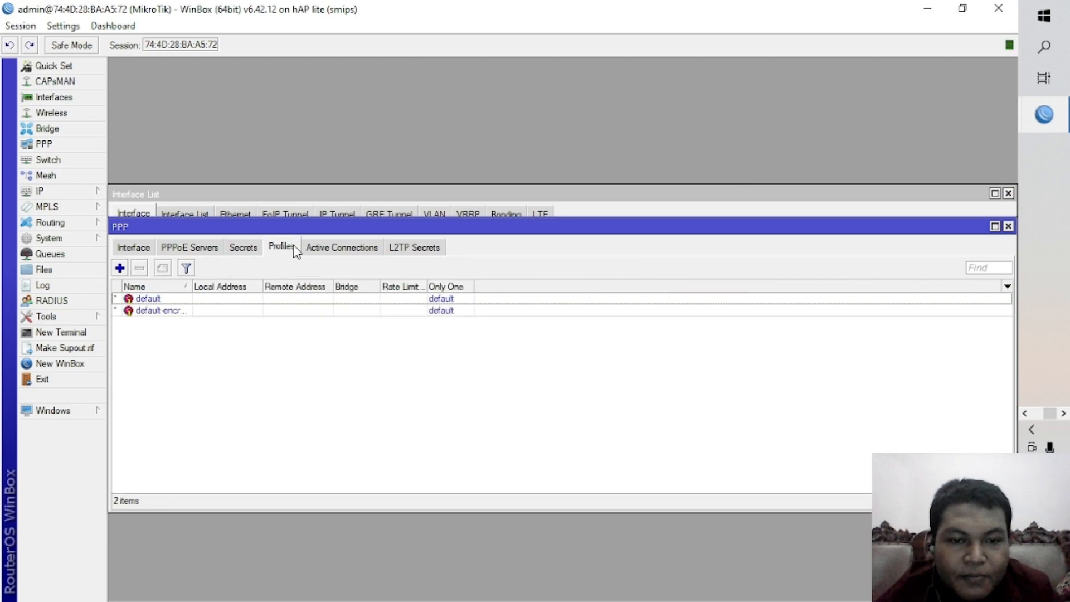
click(193, 251)
click(120, 268)
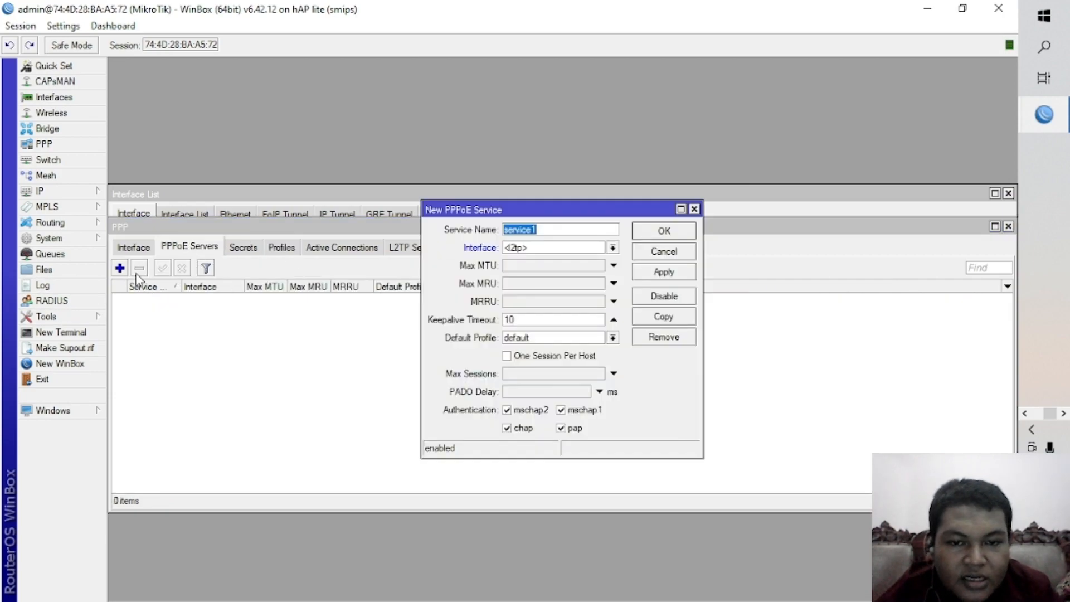
click(613, 247)
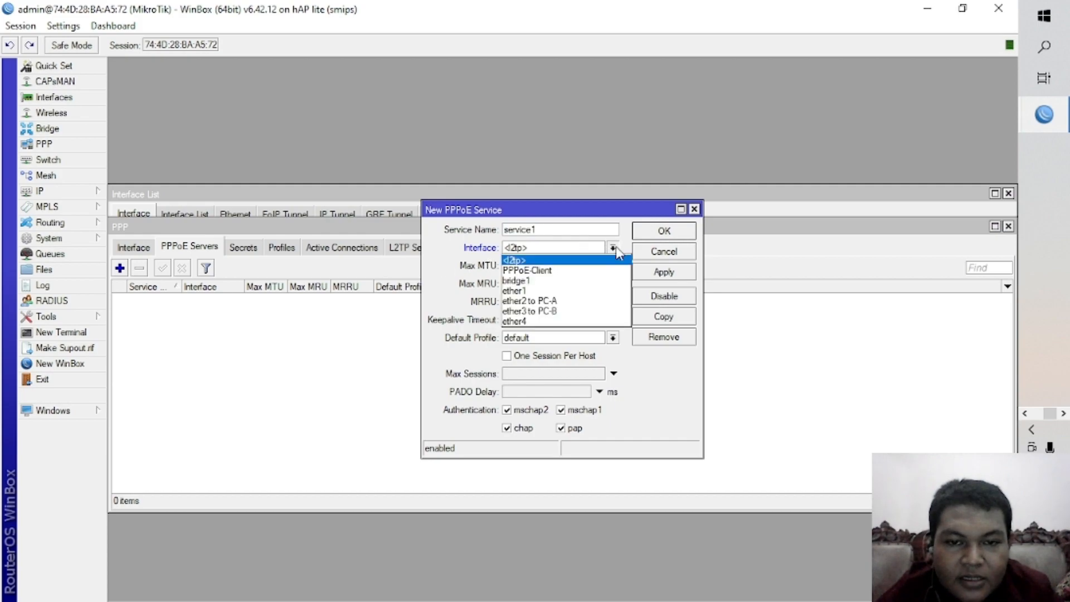
click(574, 281)
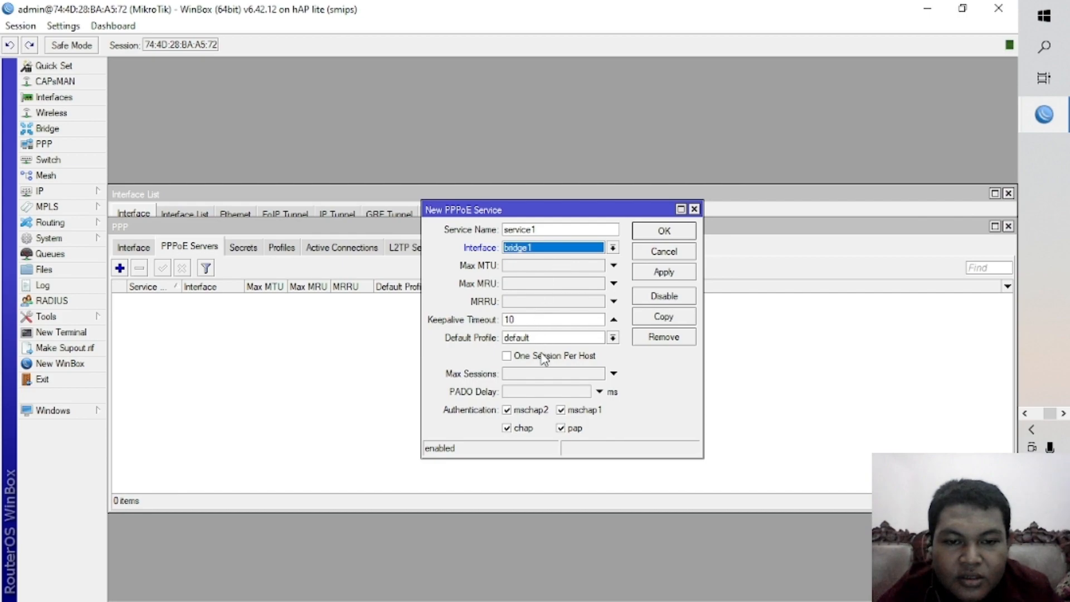
click(561, 340)
click(561, 348)
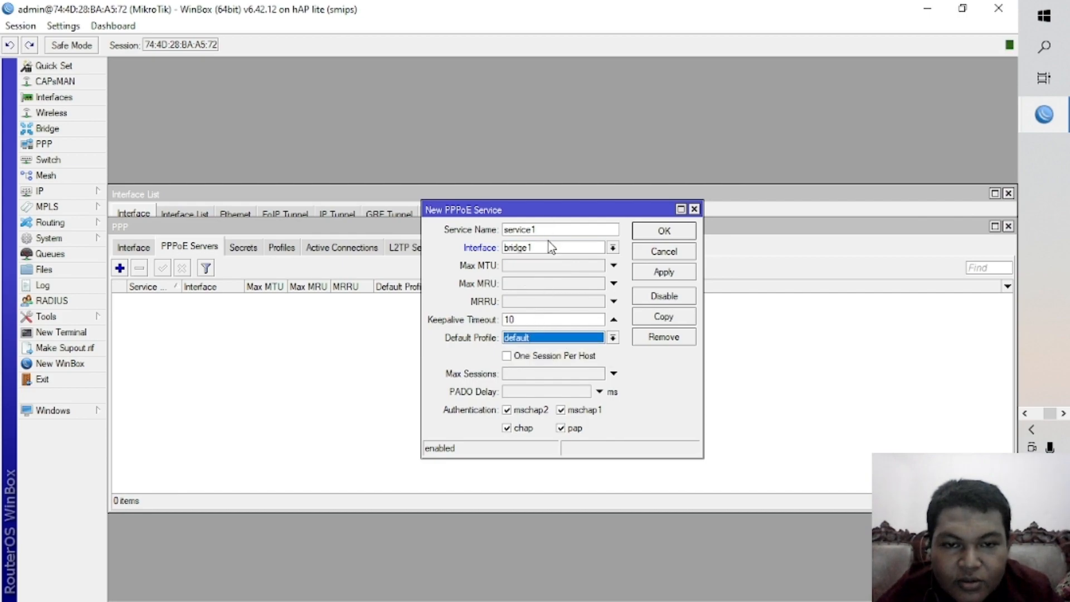
Name the PPPoE service PPPoE-Server, enable One Session Per Host and save it.
drag(550, 230, 503, 247)
key(BackSpace)
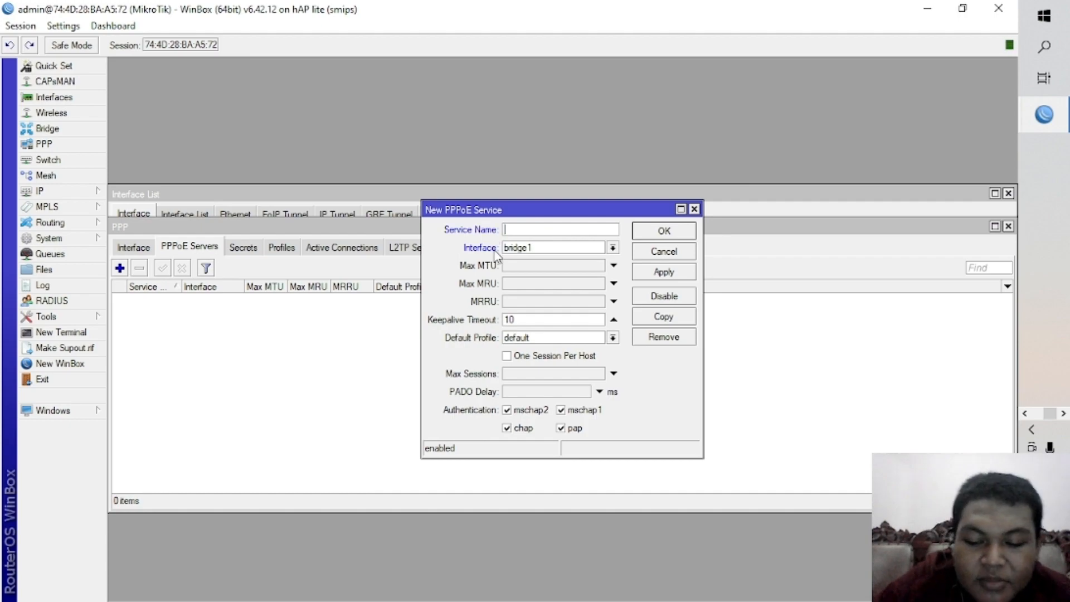
text(PPPoE-Server)
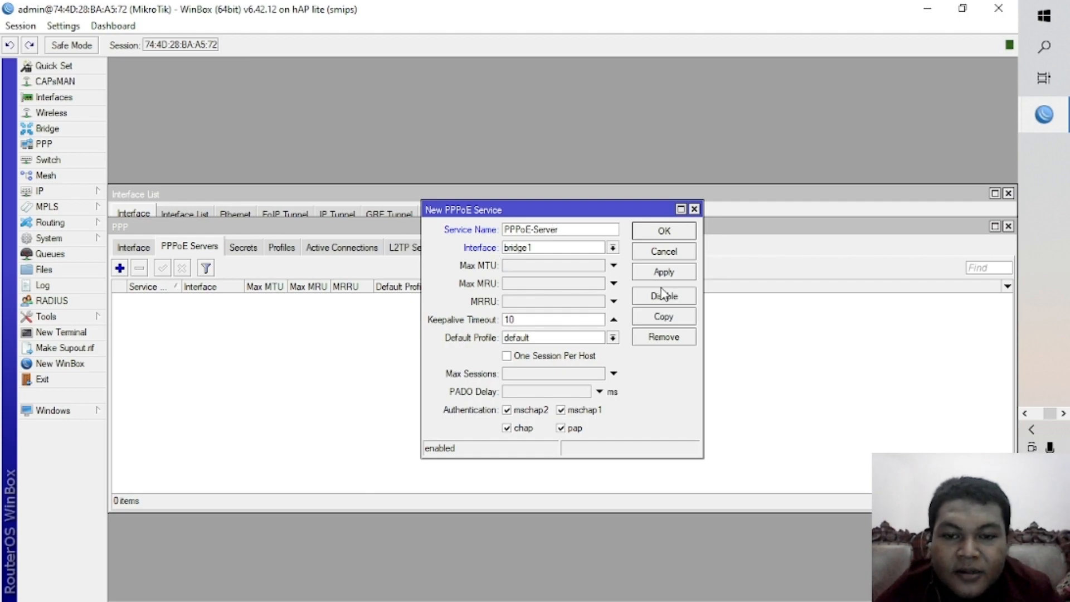
click(548, 357)
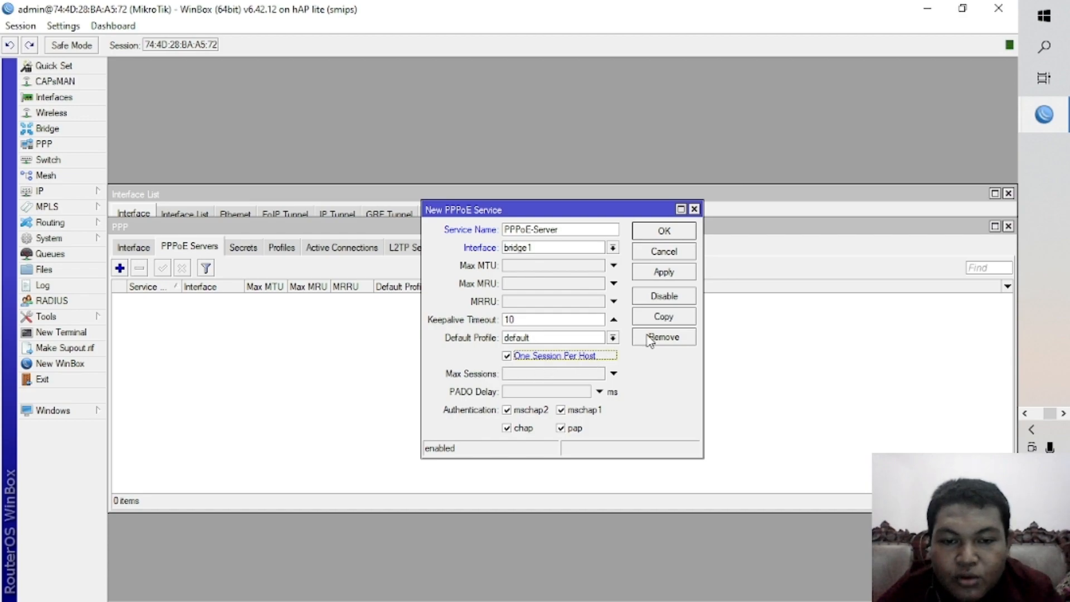
click(661, 277)
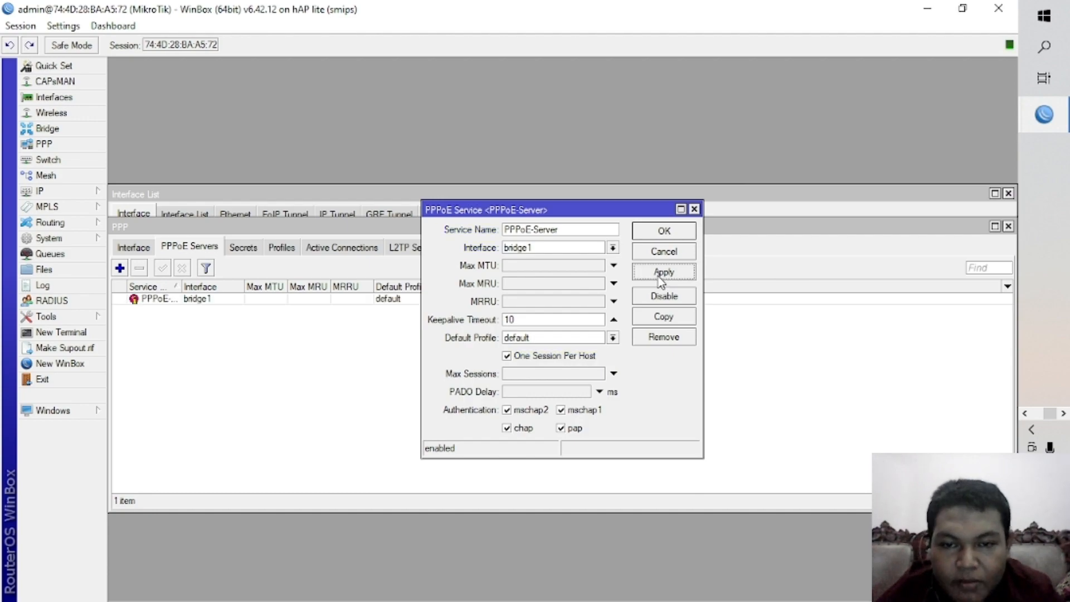
click(673, 233)
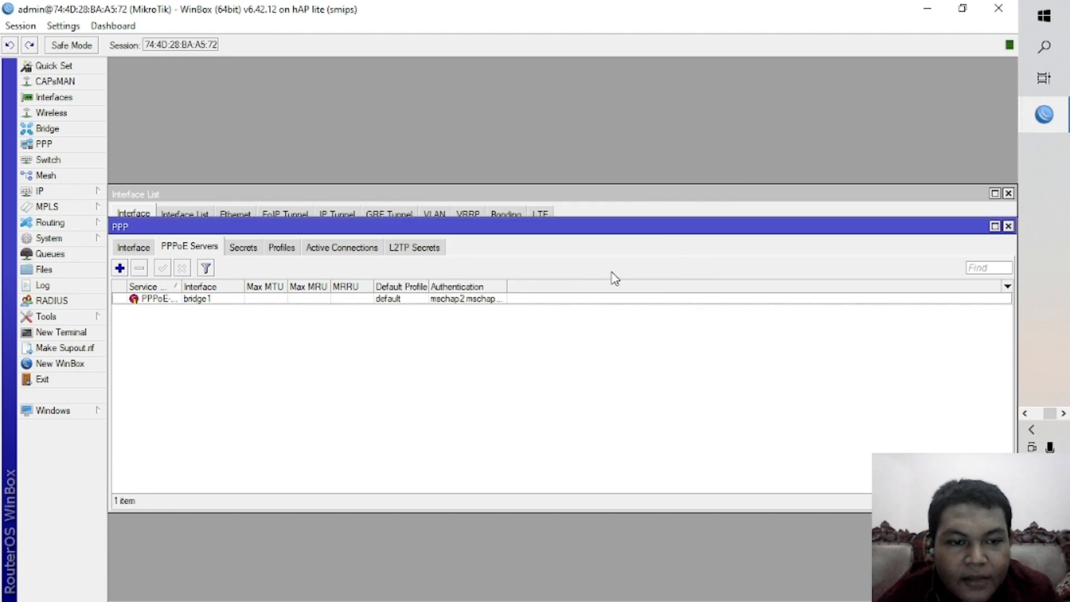
Start a new IP pool covering the address range 10.20.30.3-10.20.30.4.
click(71, 197)
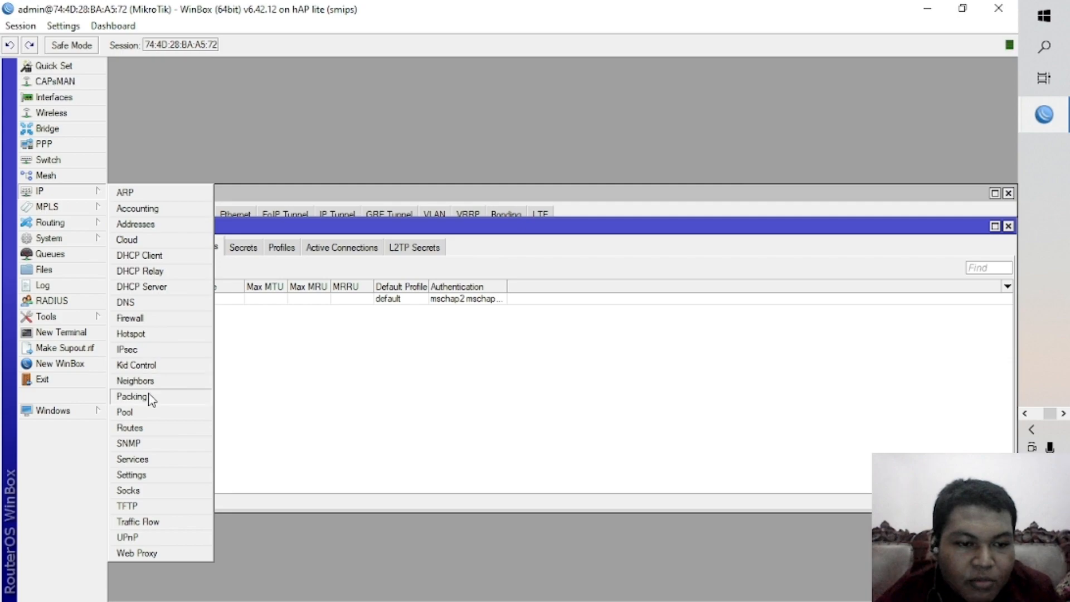
click(143, 415)
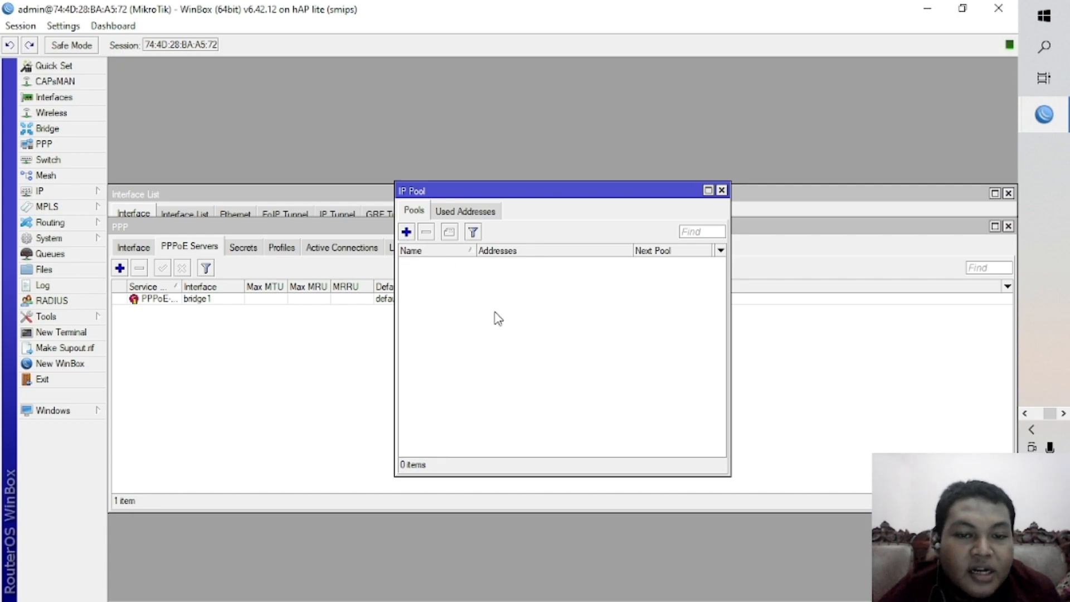
click(406, 232)
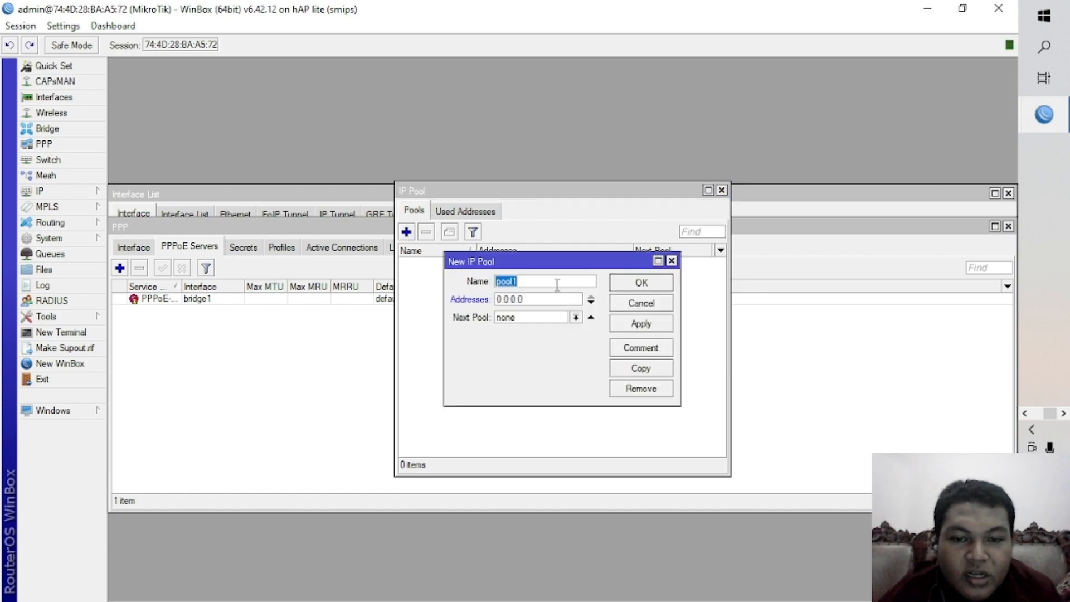
drag(530, 300, 490, 321)
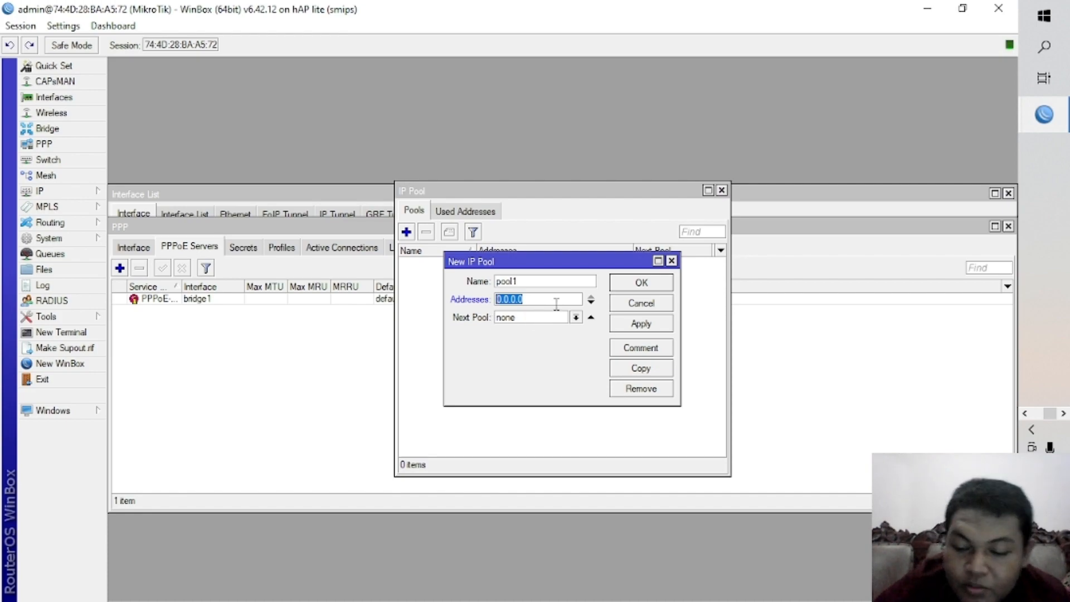
text(1)
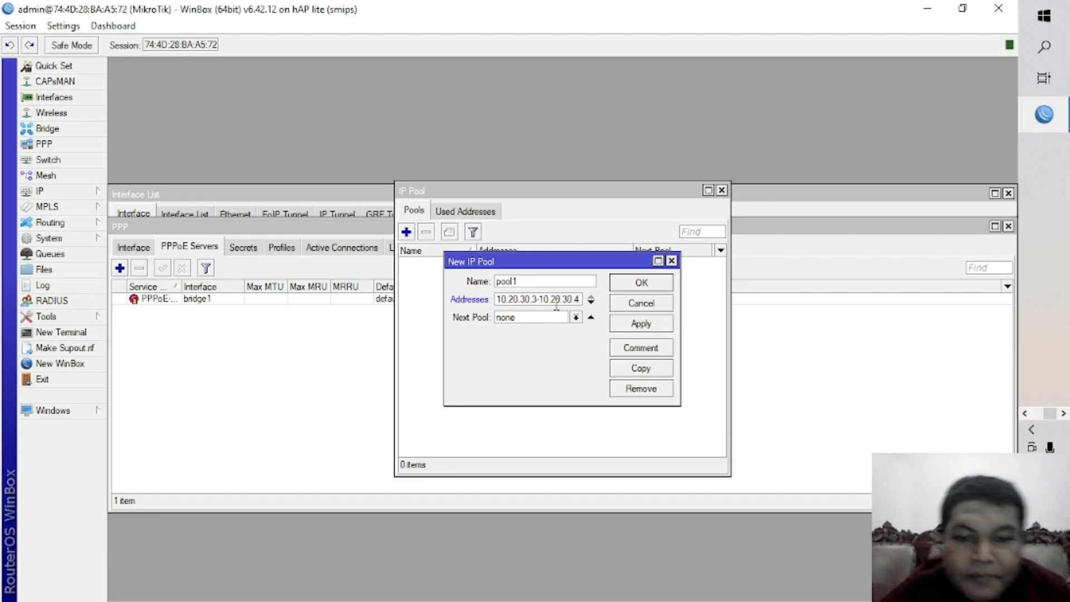
Name the address pool IP-Pool, save it and close the pool list.
drag(552, 281, 482, 304)
text(IP-P)
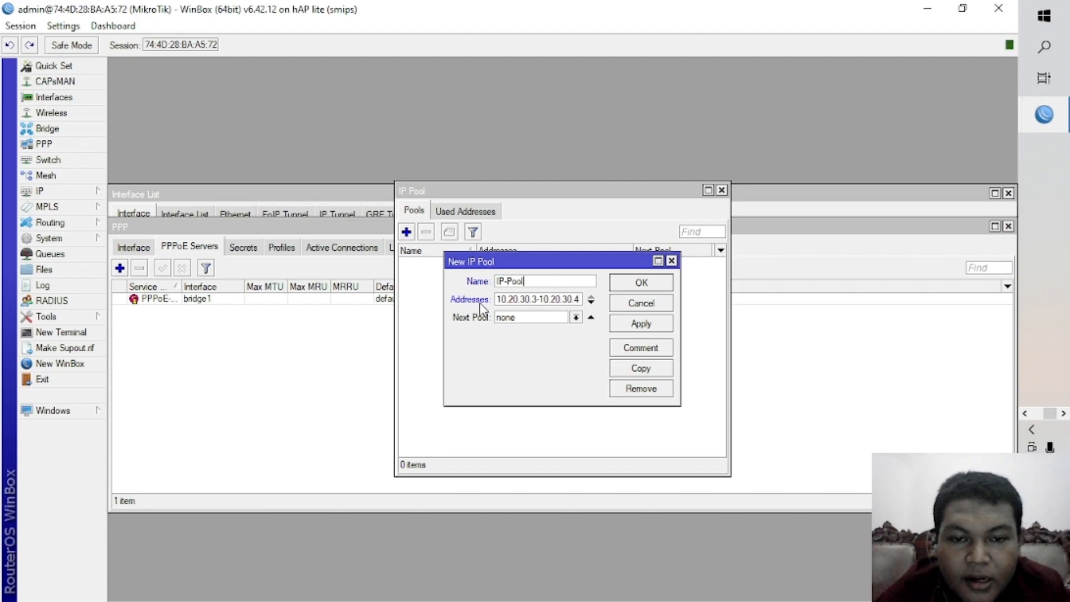
text(ool)
click(670, 326)
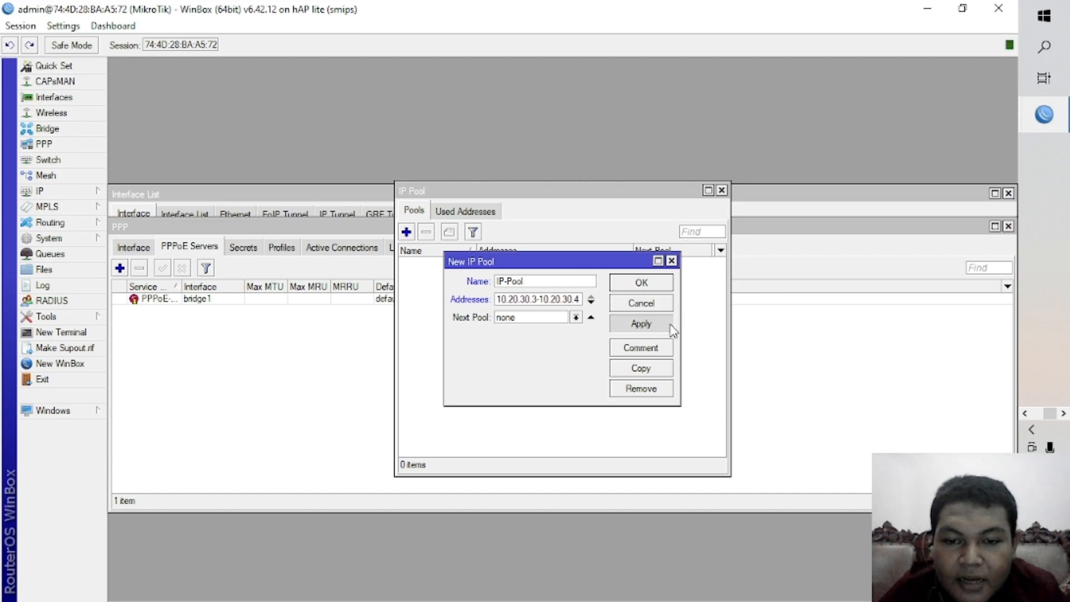
click(668, 284)
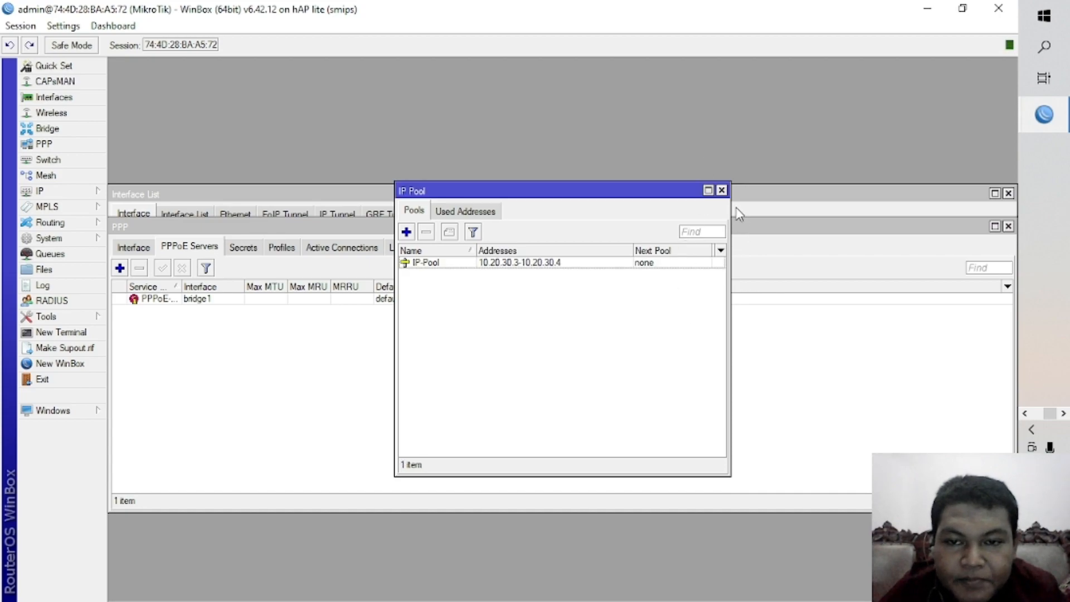
click(721, 190)
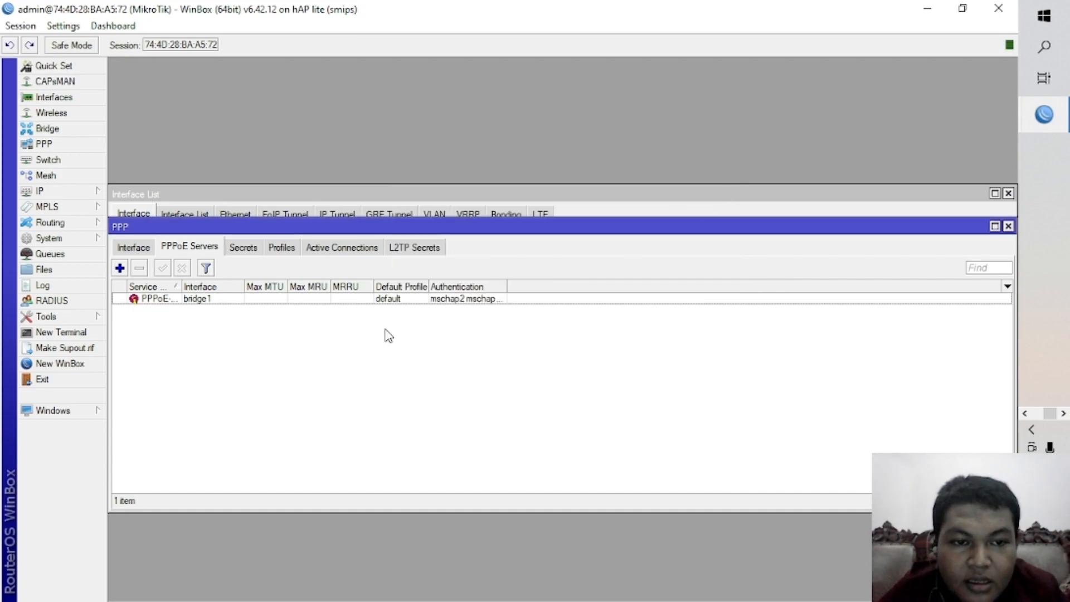
Create a PPP profile with local address 10.10.10.100 and IP-Pool as the remote address, keeping the default name.
click(294, 253)
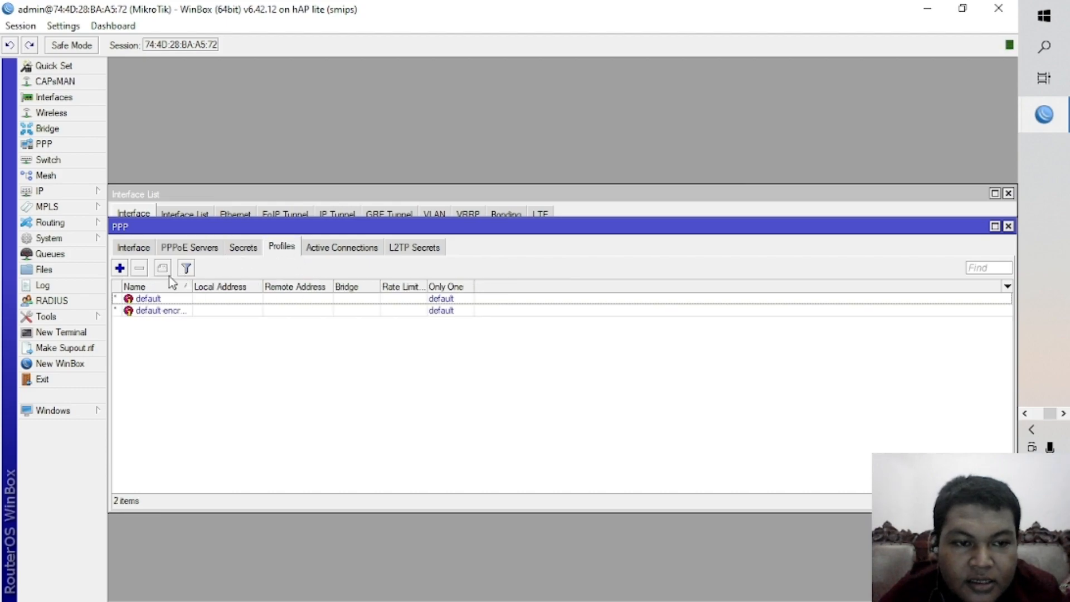
click(120, 268)
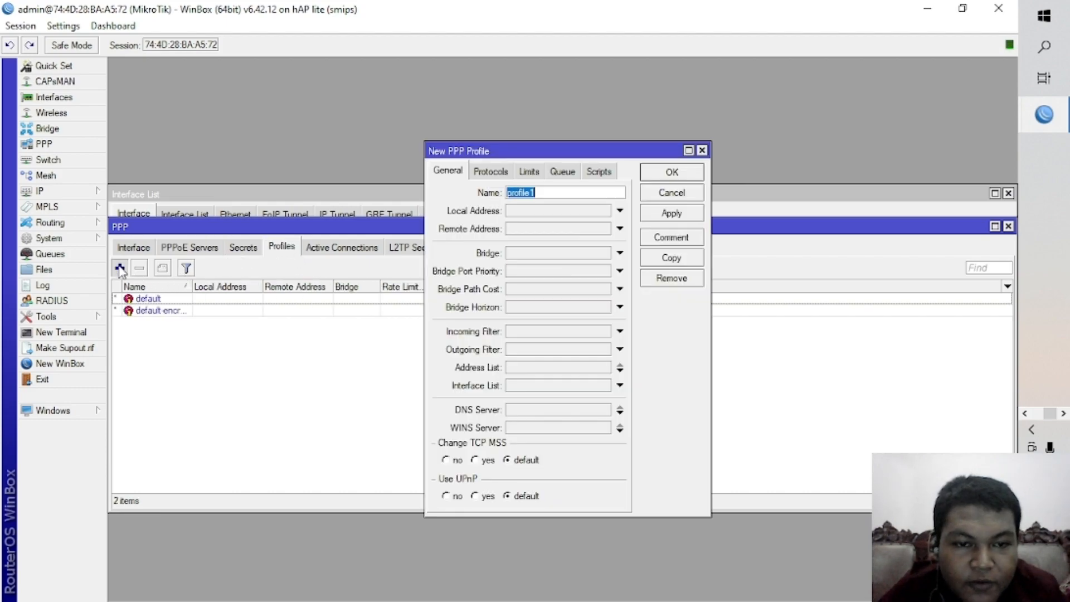
click(580, 211)
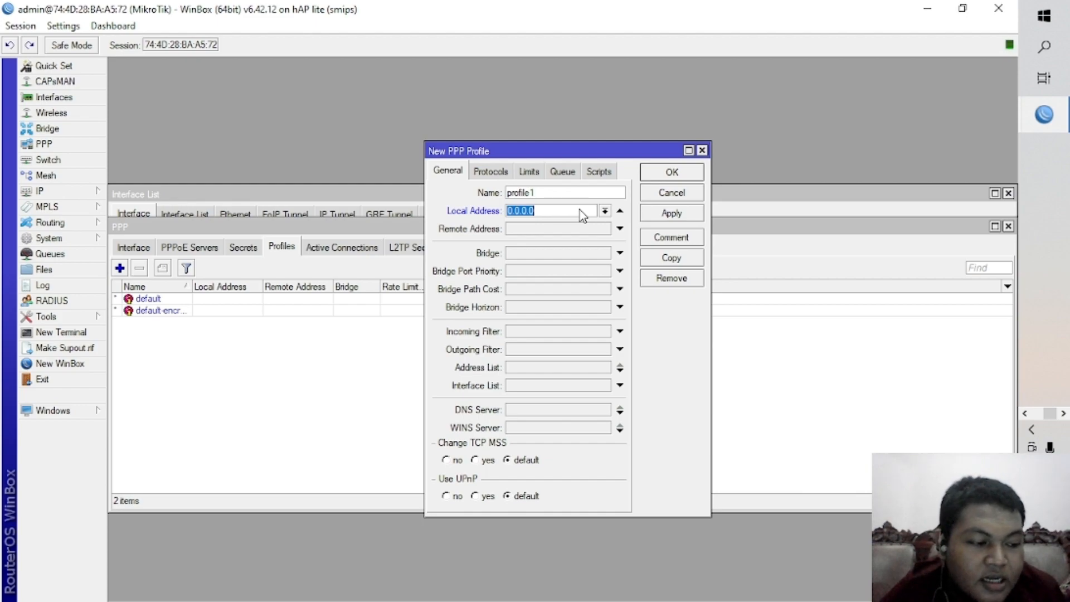
text(10.10)
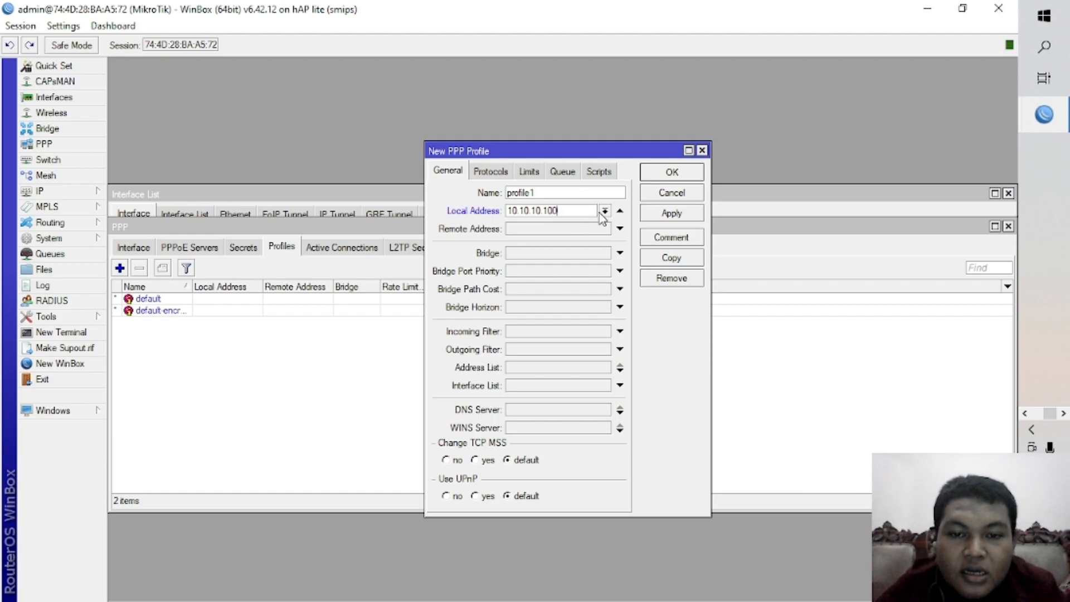
click(619, 230)
click(605, 230)
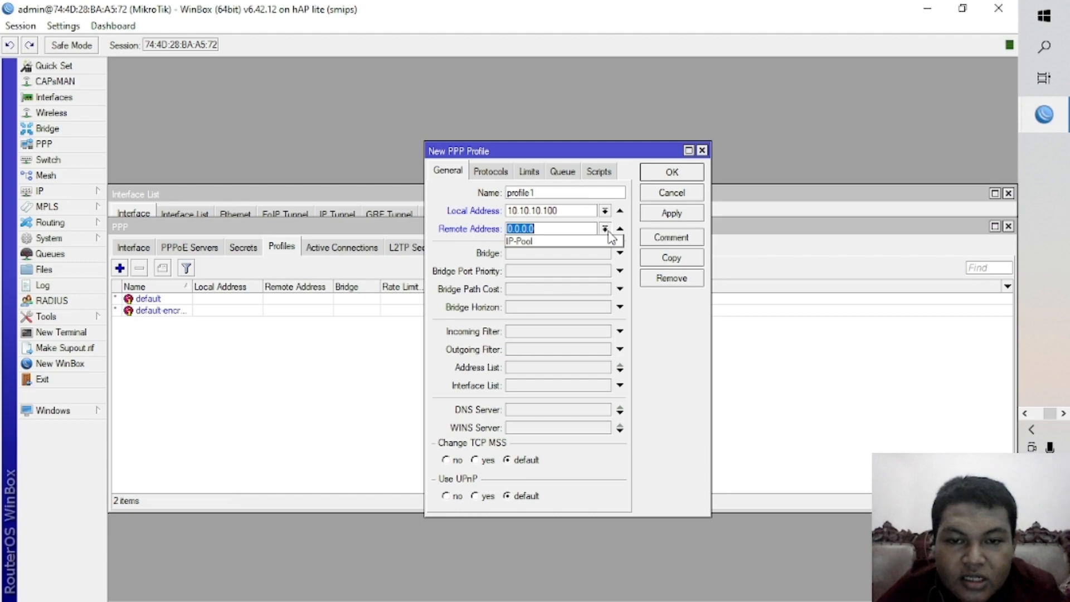
click(591, 244)
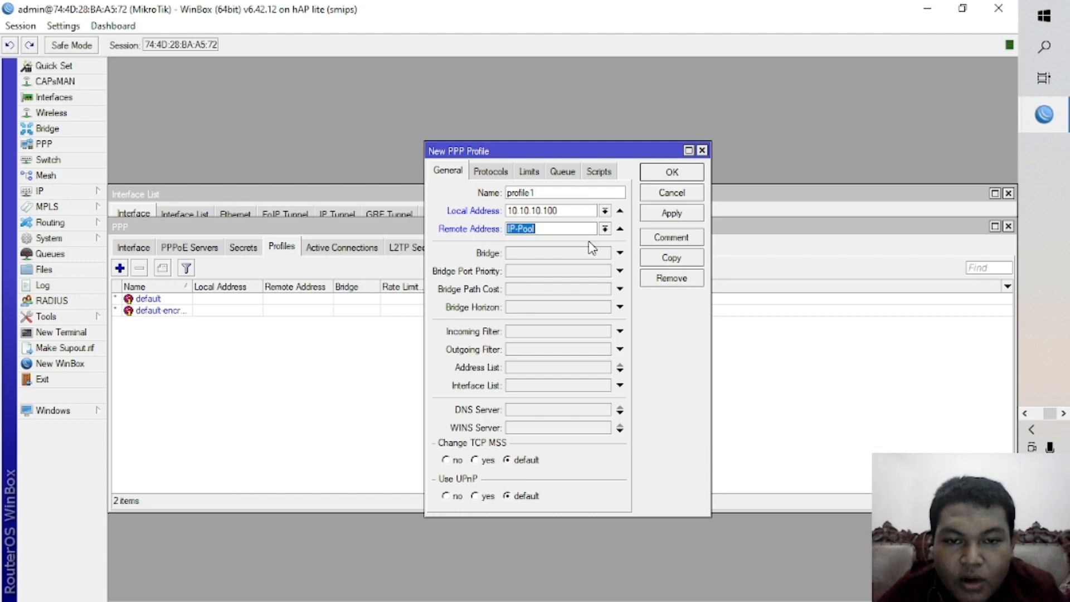
click(653, 216)
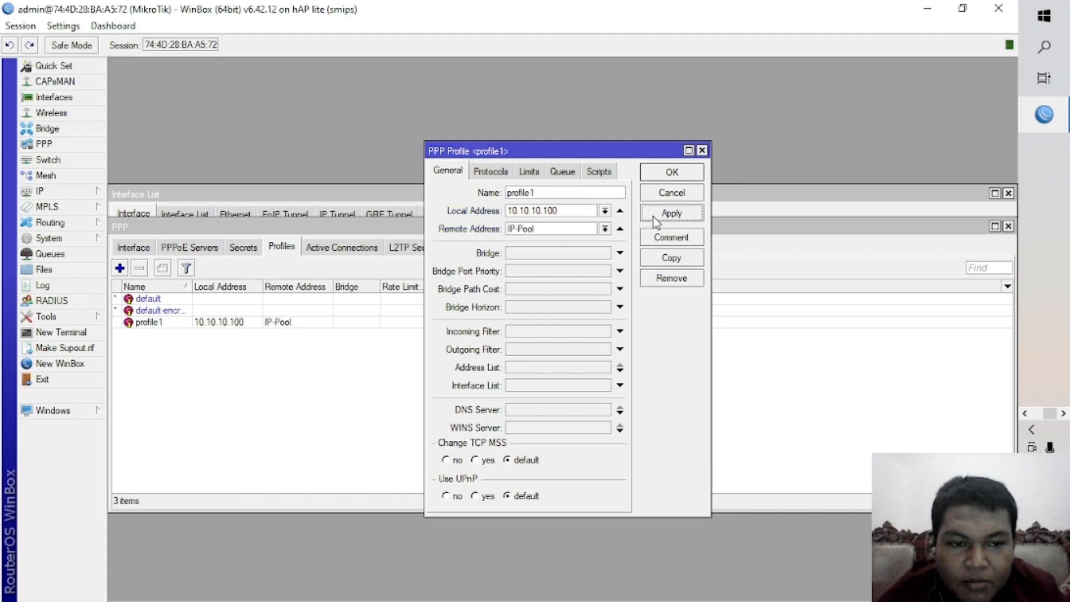
click(674, 174)
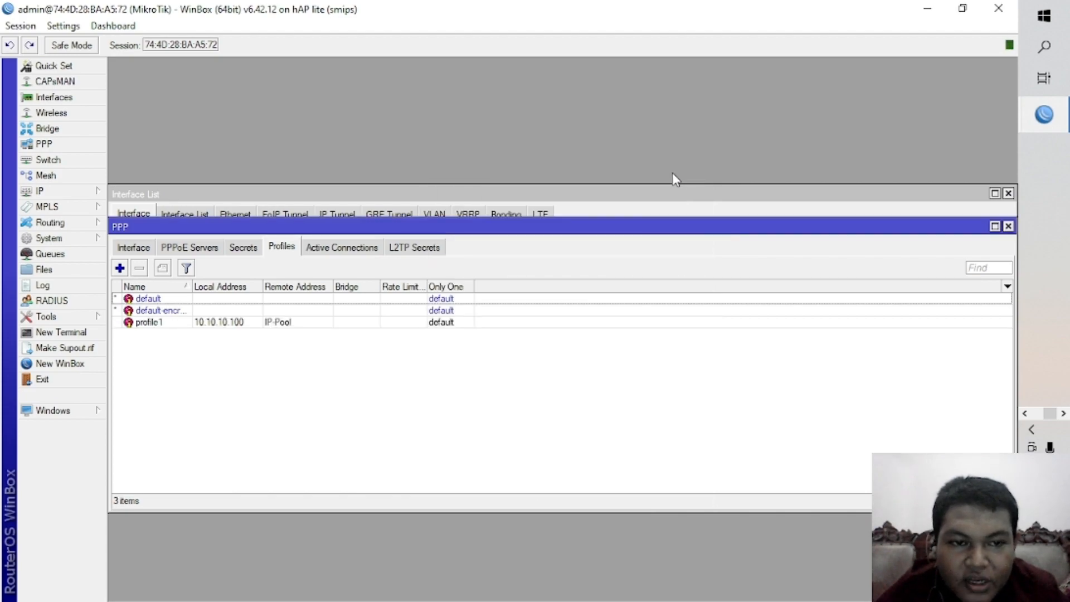
Start a new PPP secret with the first client's login name and password, and set its service to pppoe.
click(253, 255)
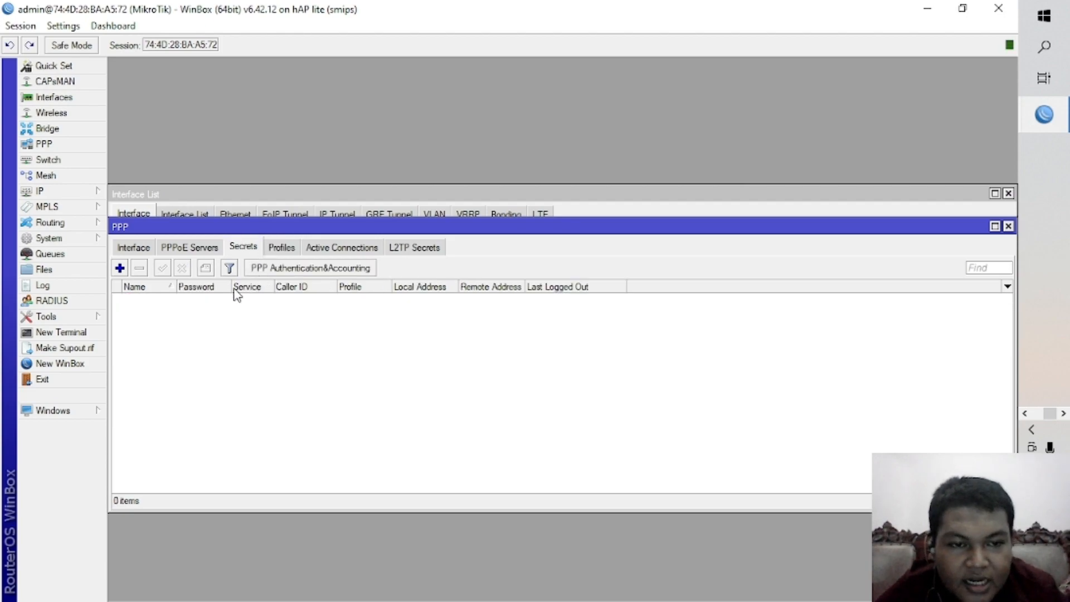
click(120, 269)
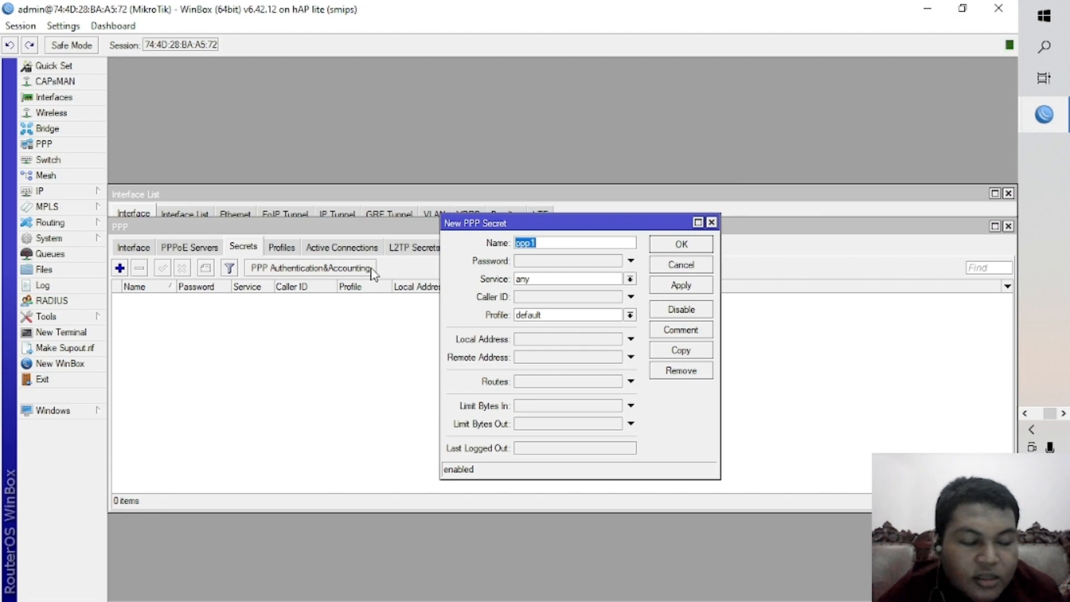
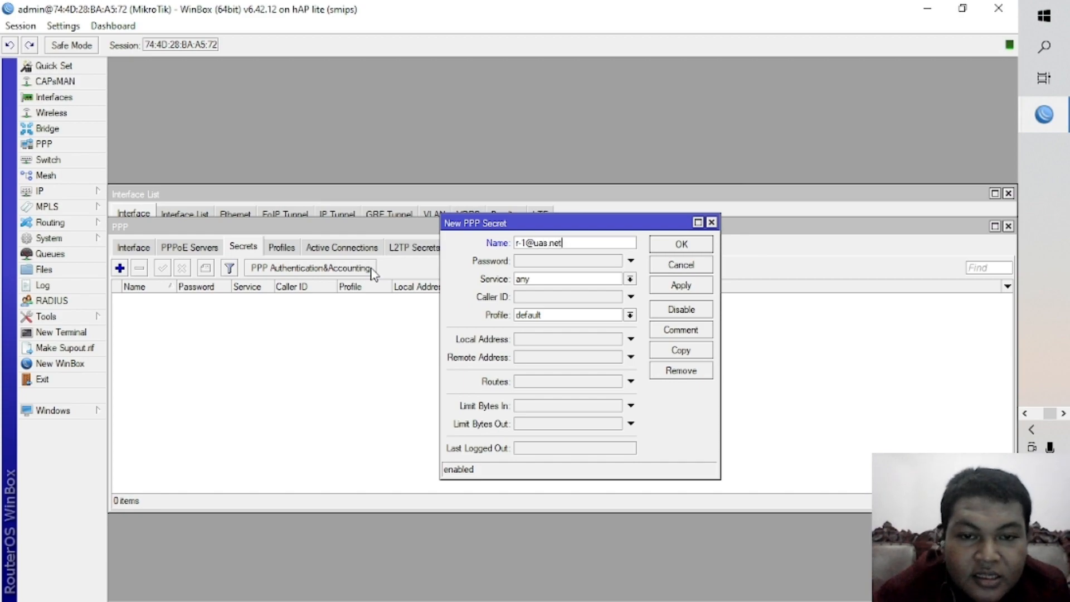
key(Tab)
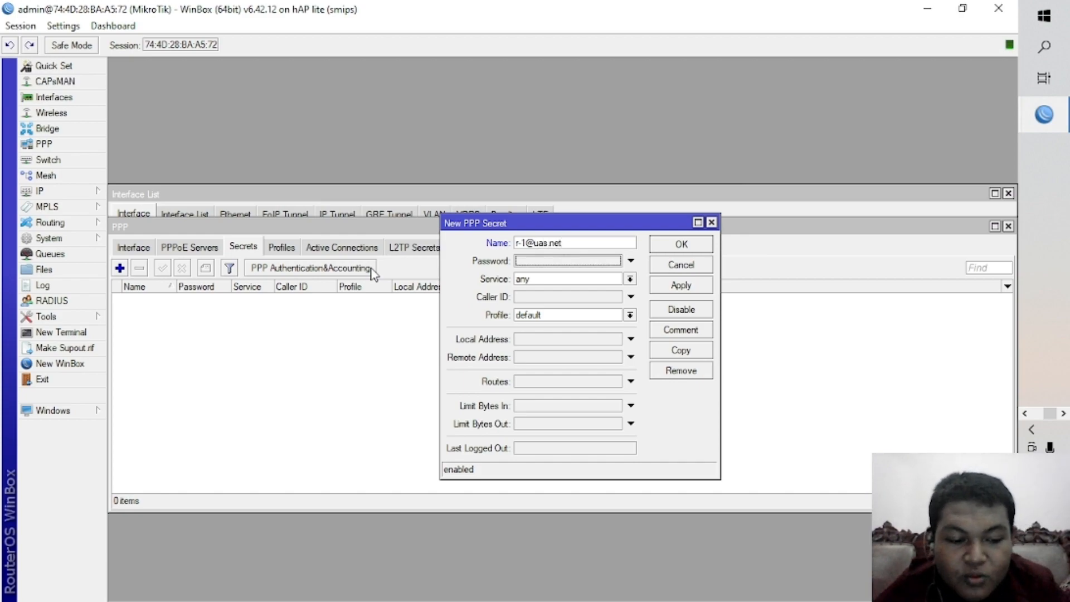
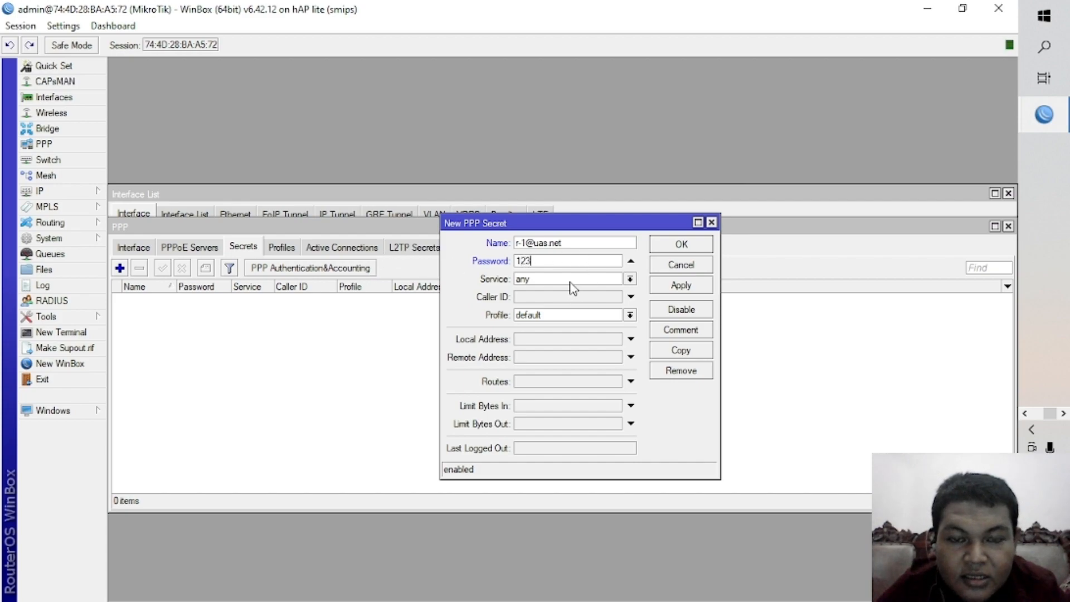
click(572, 280)
click(558, 327)
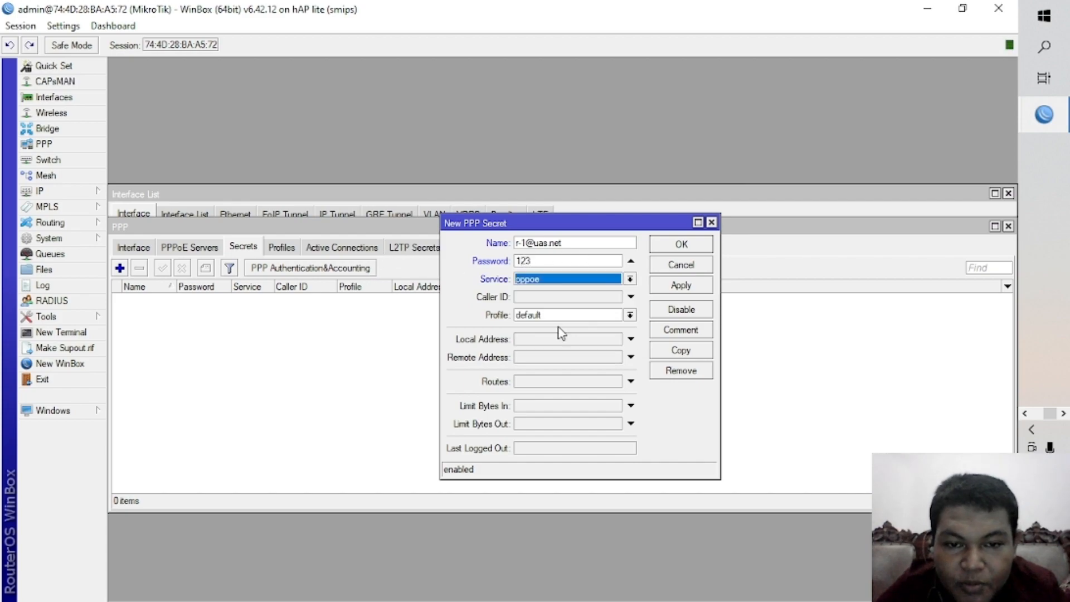
Copy the secret's login name for reuse, assign profile1 to the secret and save it.
drag(567, 243, 502, 258)
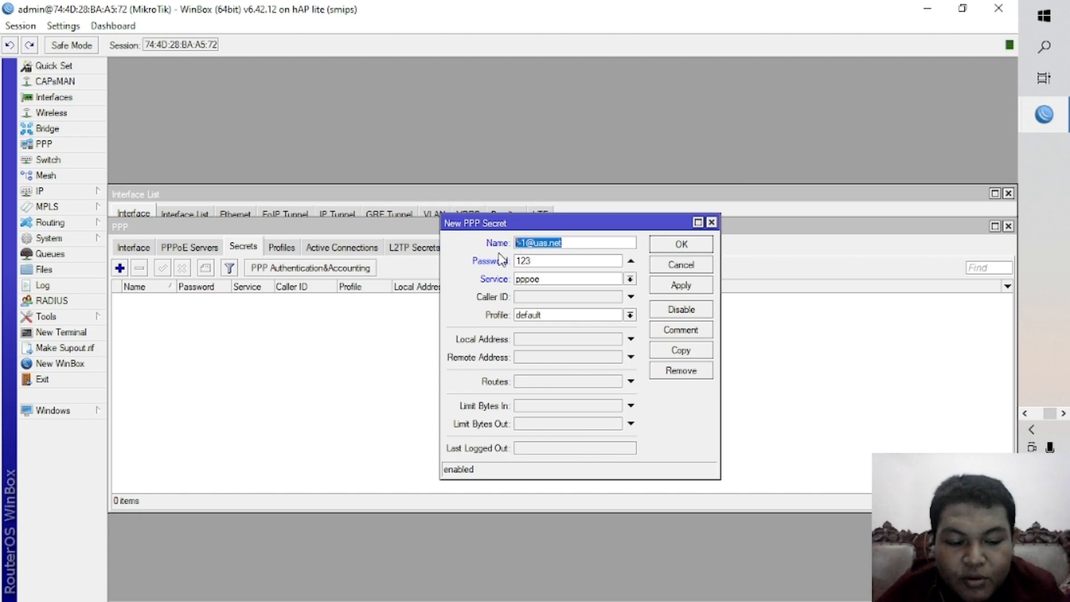
click(586, 316)
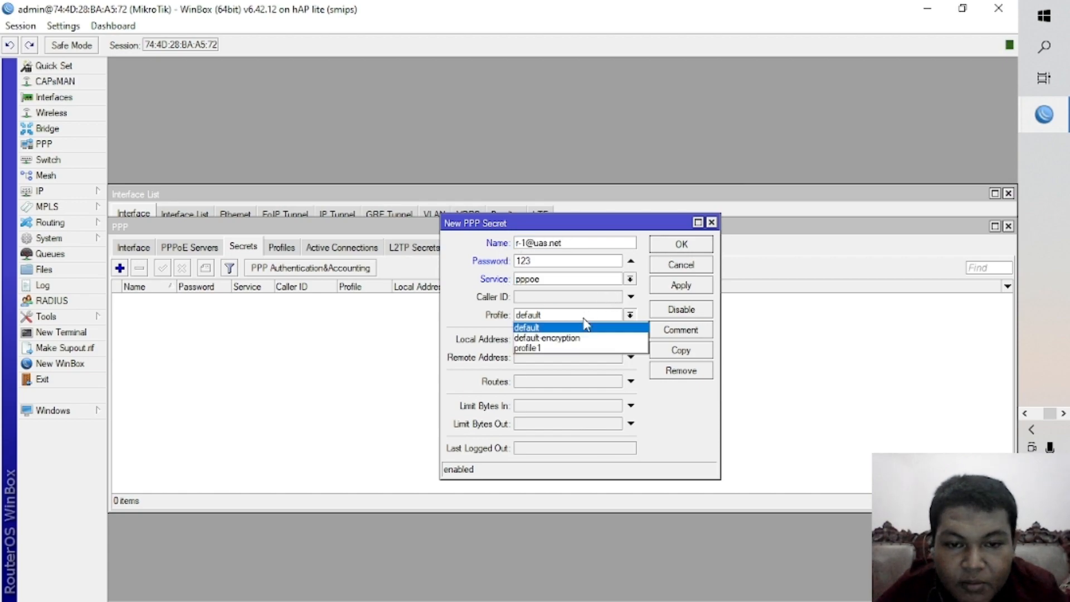
click(568, 348)
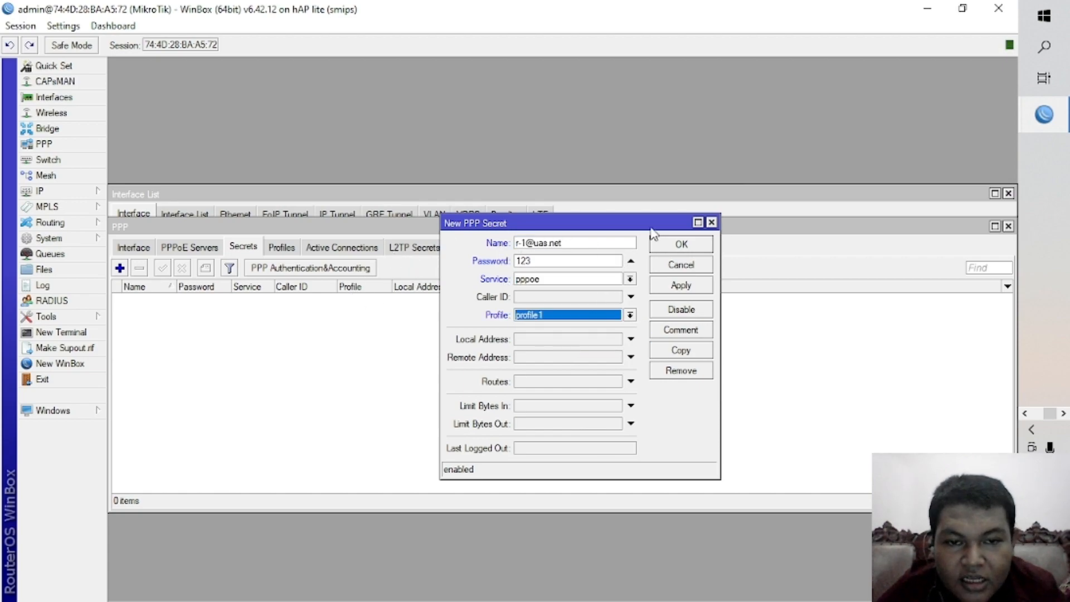
click(680, 286)
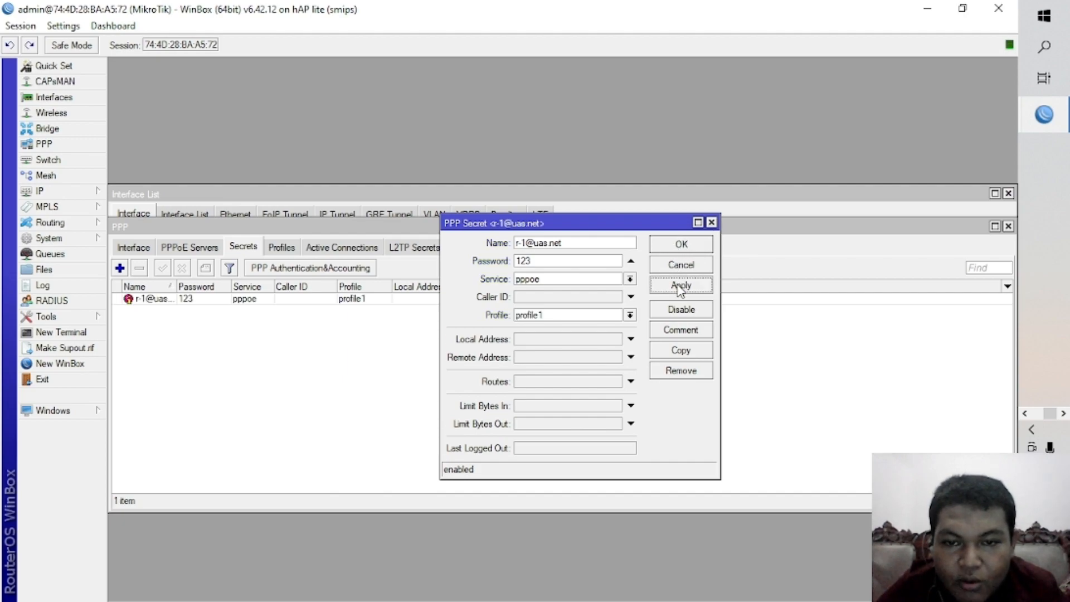
click(681, 245)
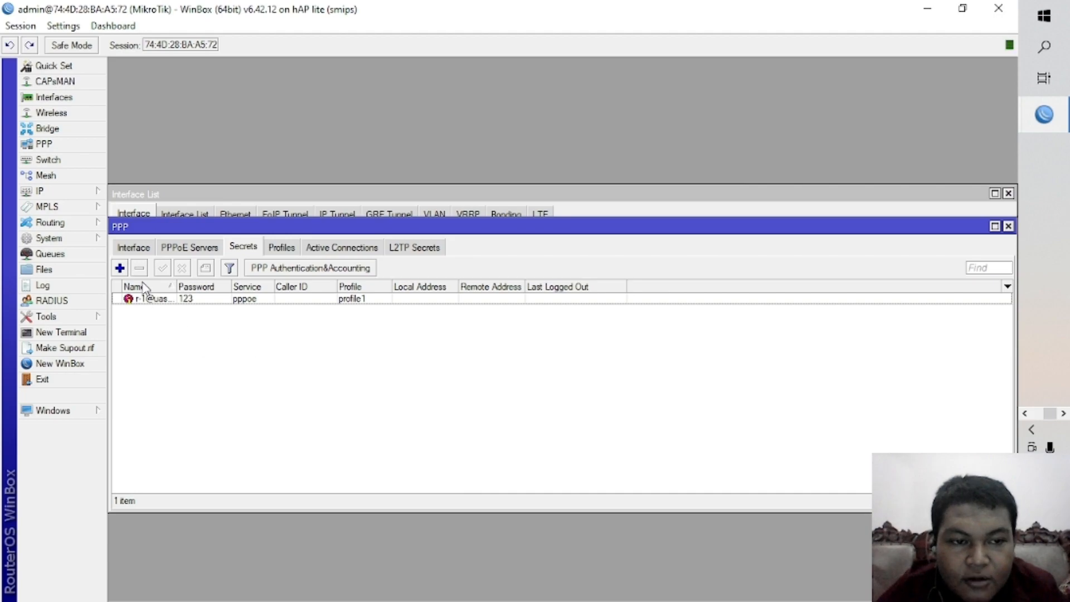
Start a second PPP secret from the copied login name, changing its number to 2, and enter the account password.
click(121, 269)
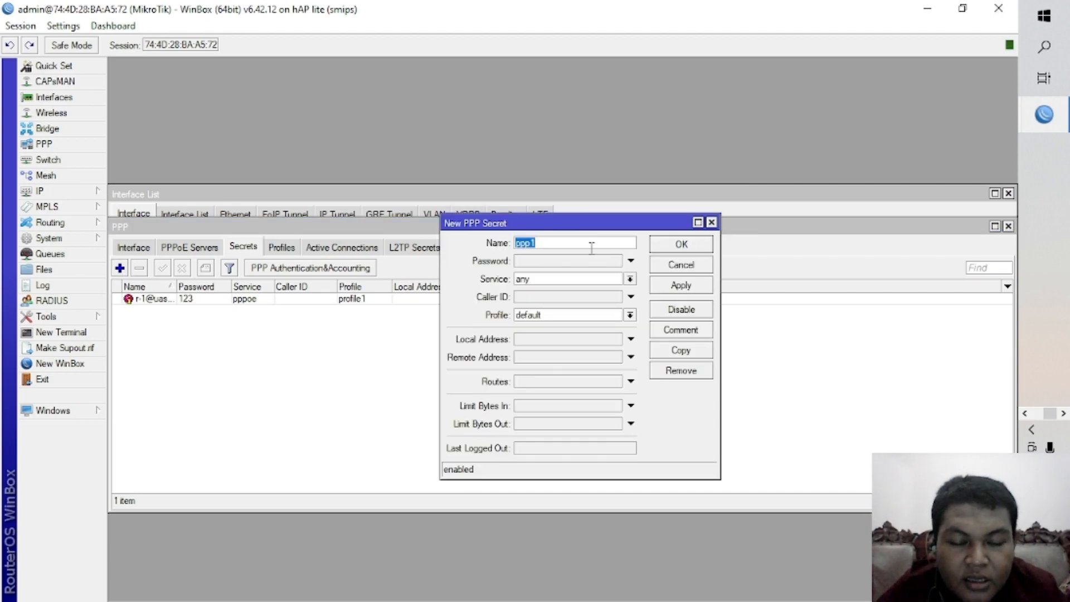
key(ctrl+v)
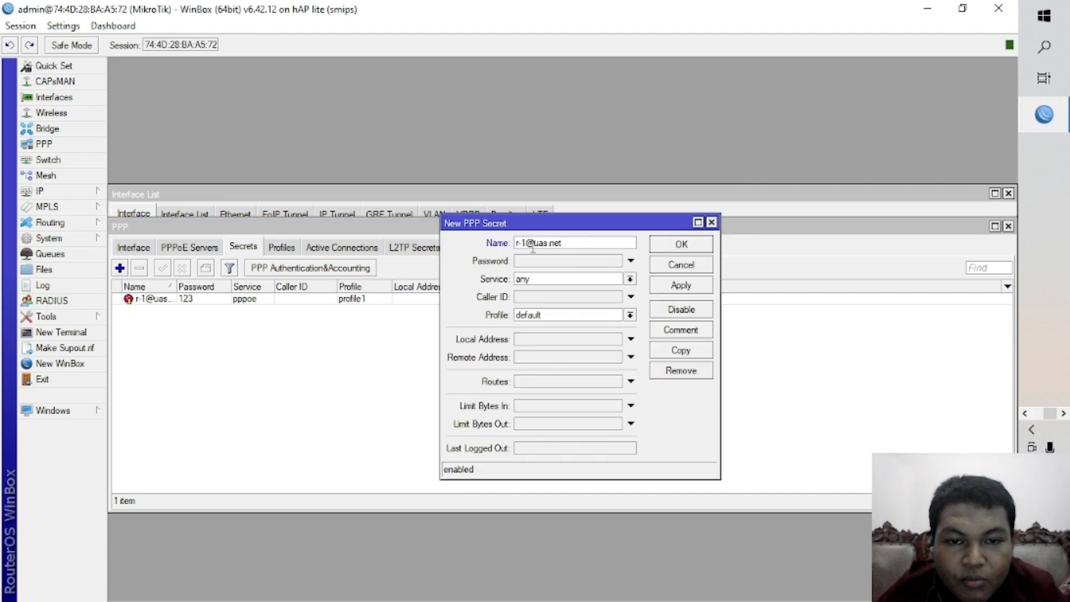
key(BackSpace)
text(2)
click(560, 260)
text(123)
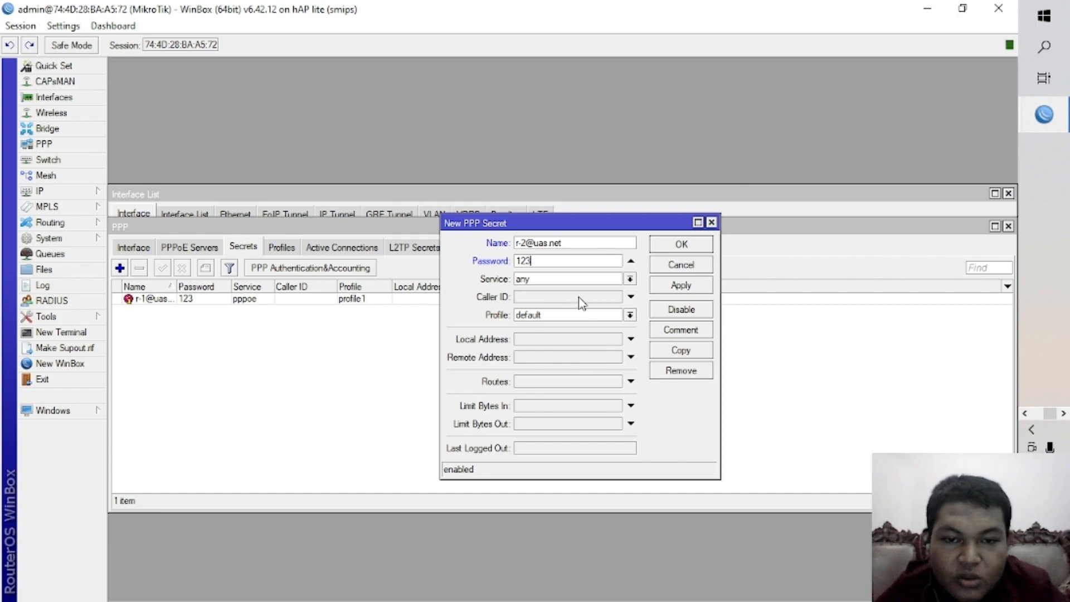
Set the second PPP secret's service to pppoe and its profile to profile1, and save the secret.
click(629, 278)
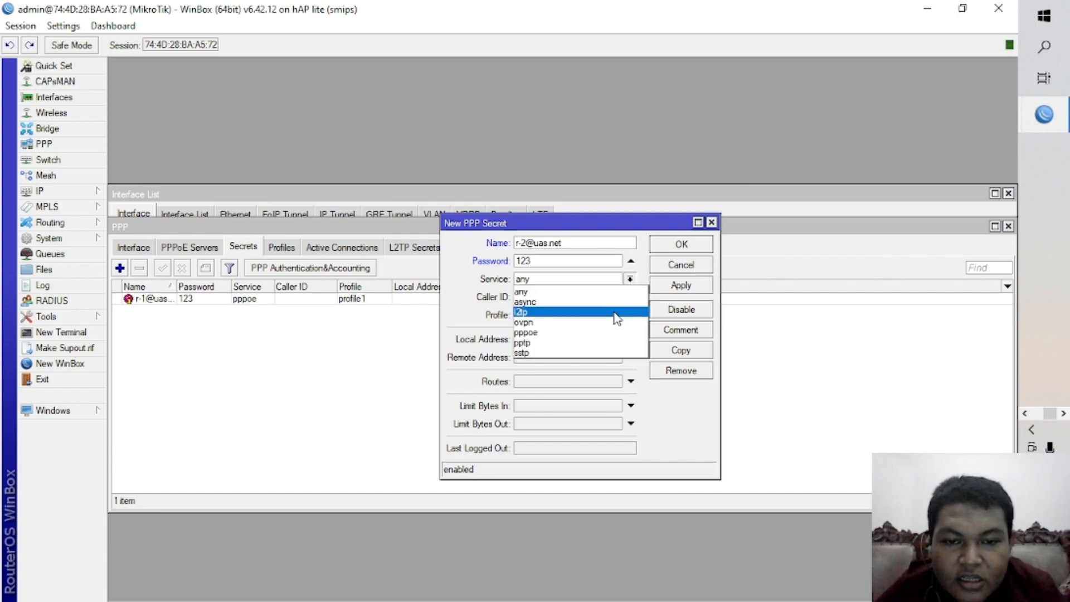
click(613, 333)
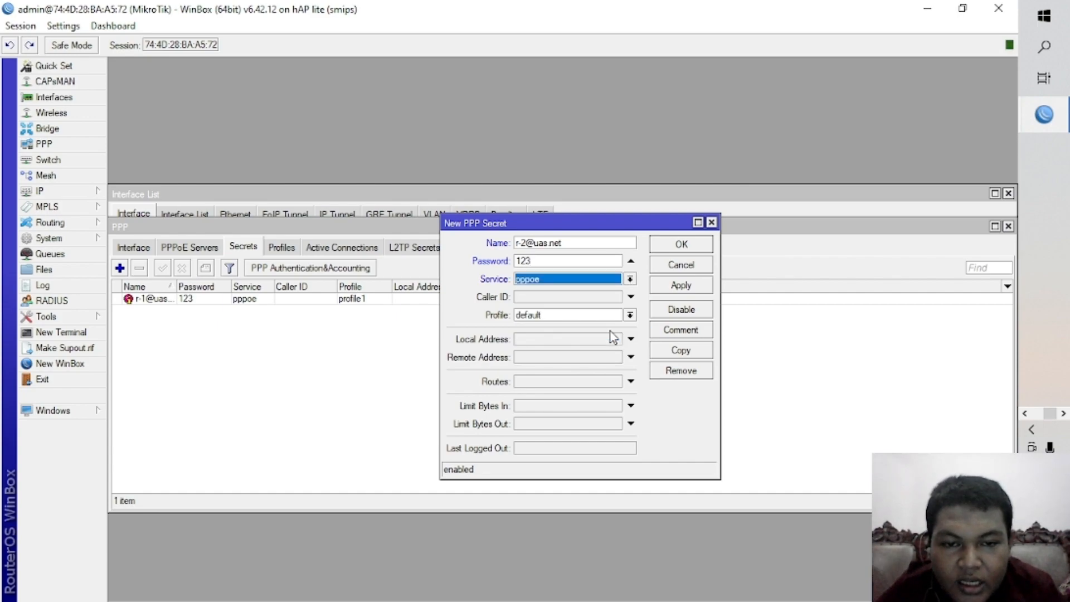
click(629, 316)
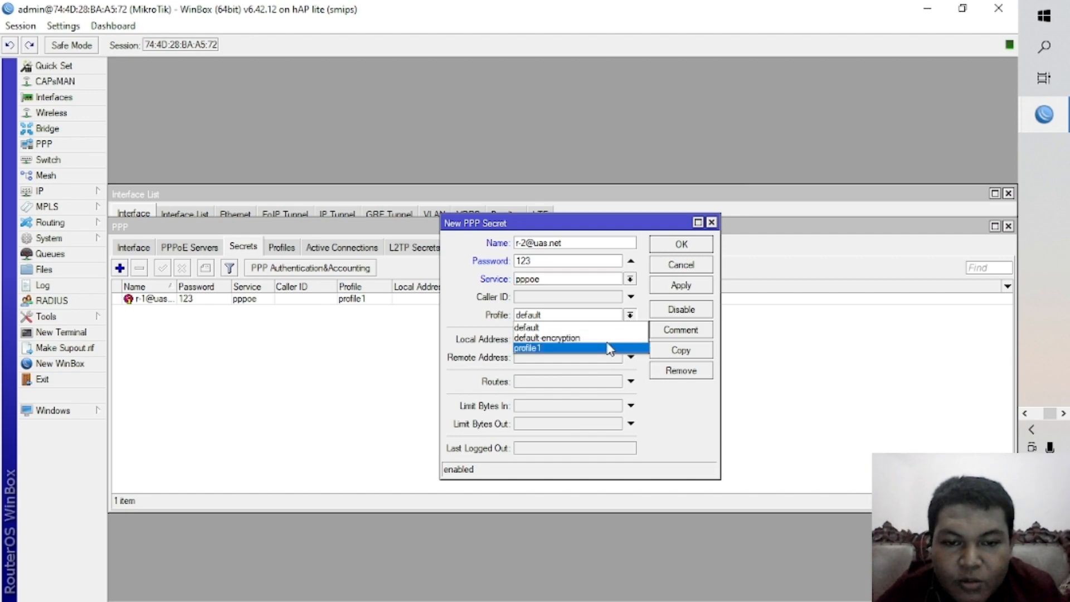
click(609, 349)
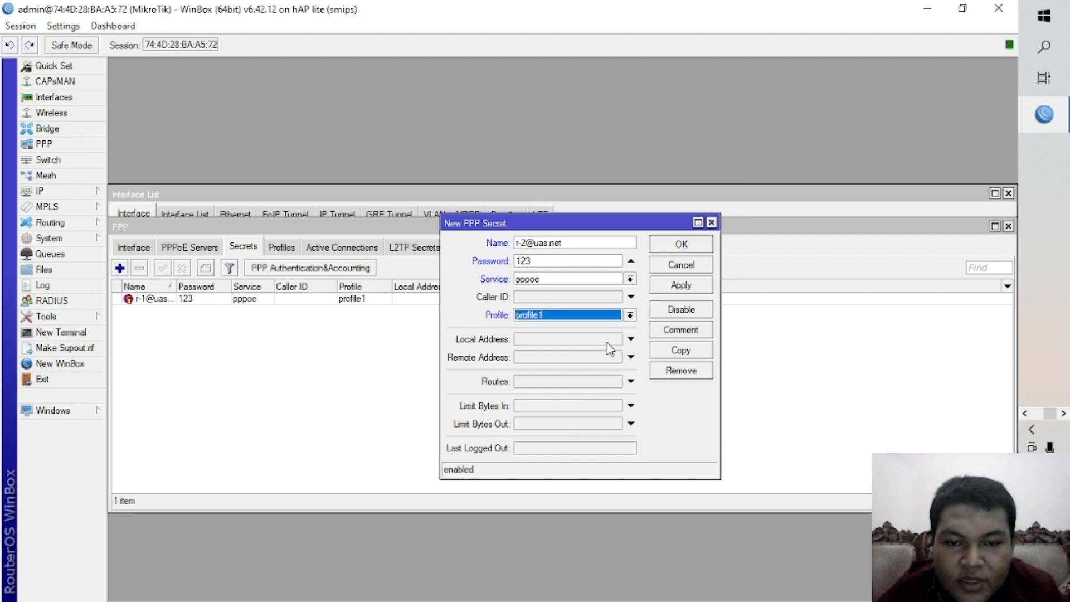
click(692, 289)
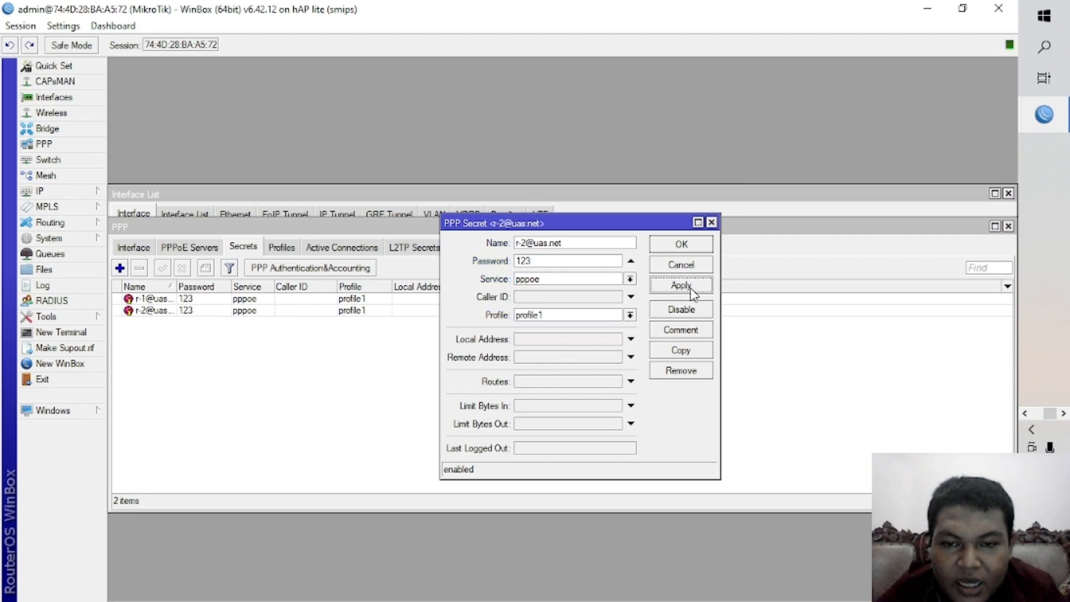
click(698, 248)
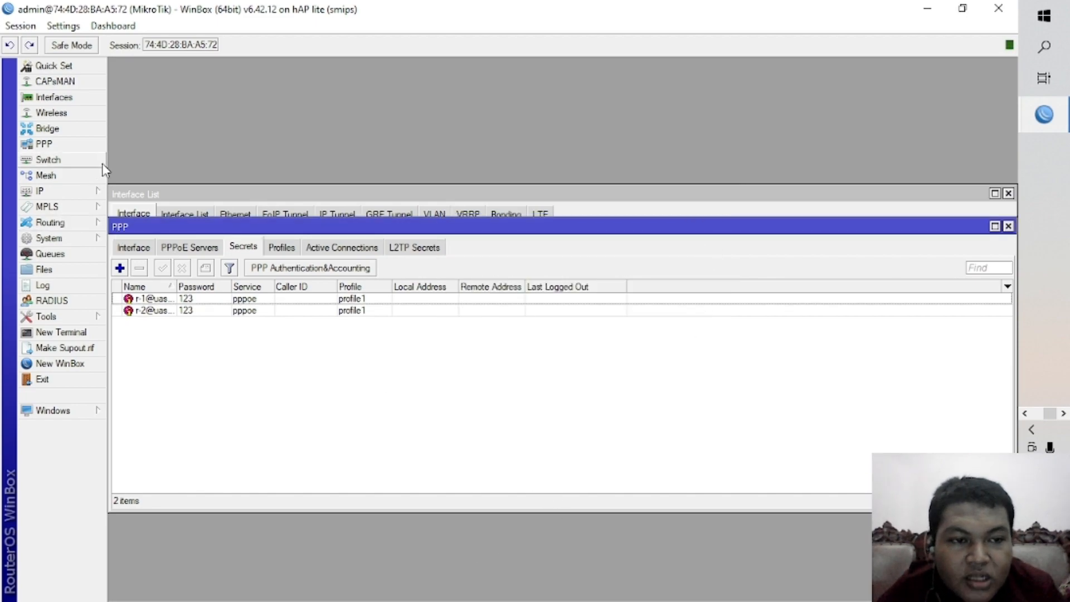
Start a new firewall NAT rule and set its action to masquerade.
click(72, 191)
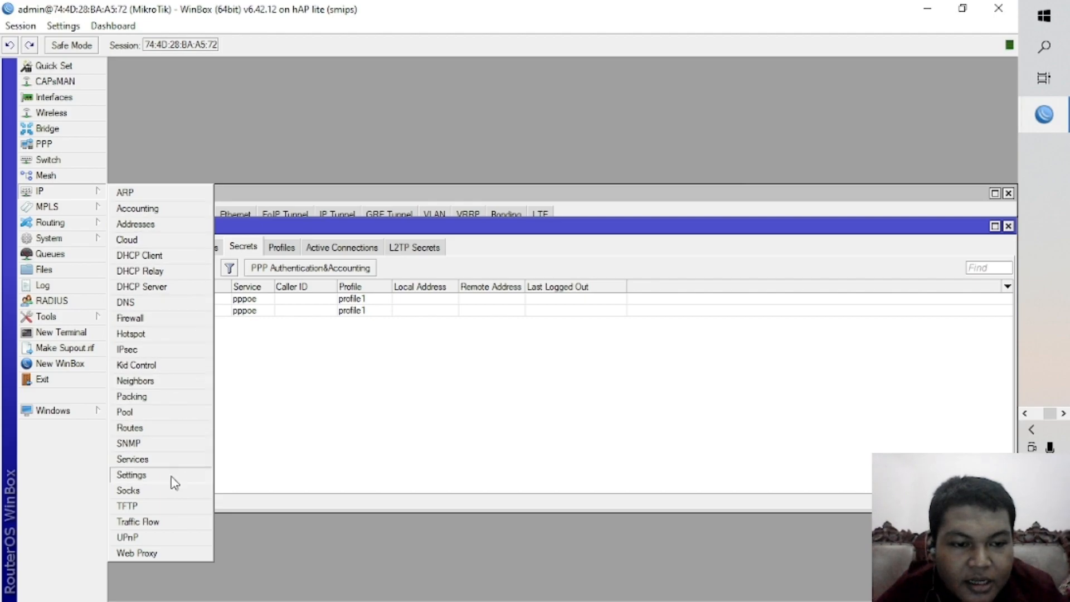
click(179, 319)
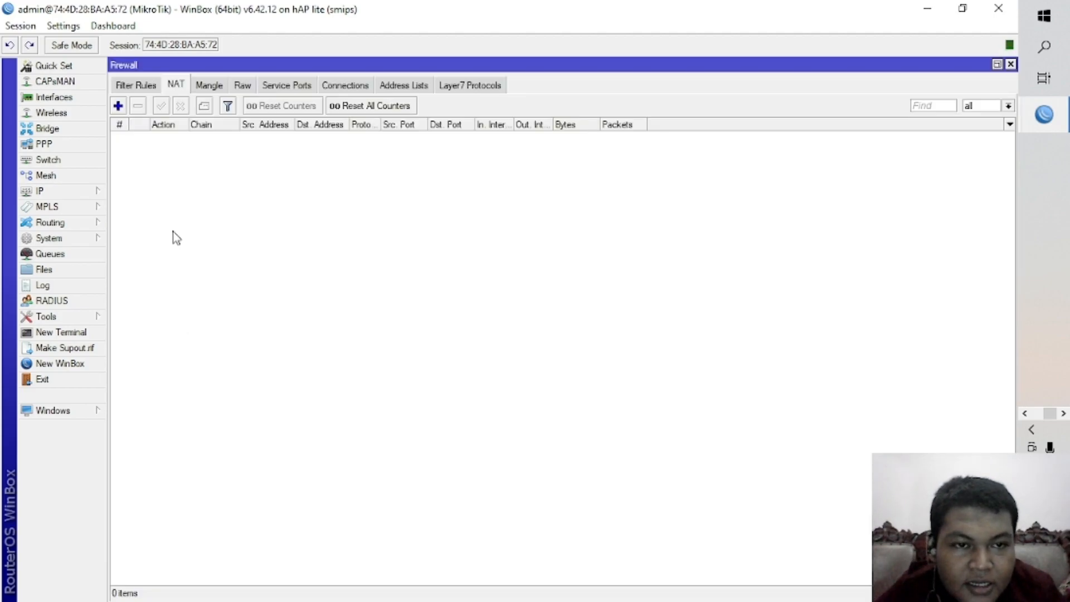
click(118, 105)
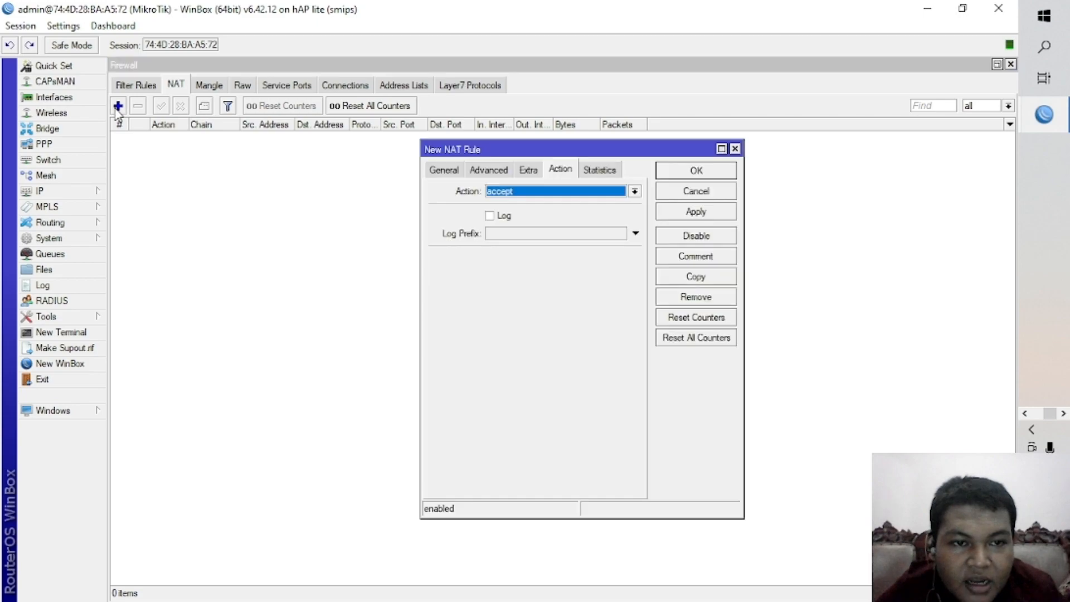
click(559, 195)
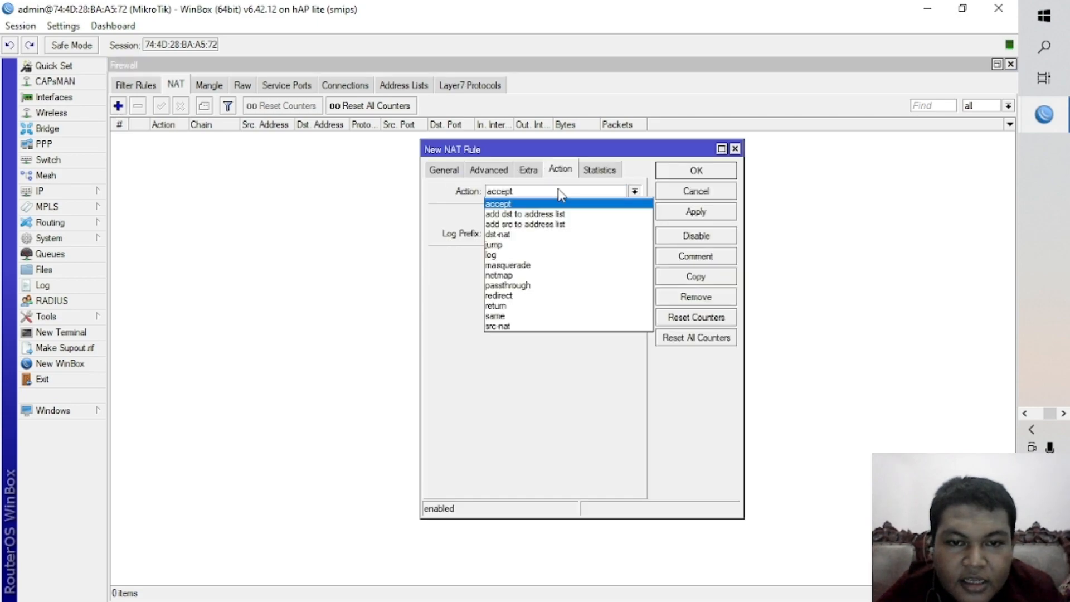
click(536, 266)
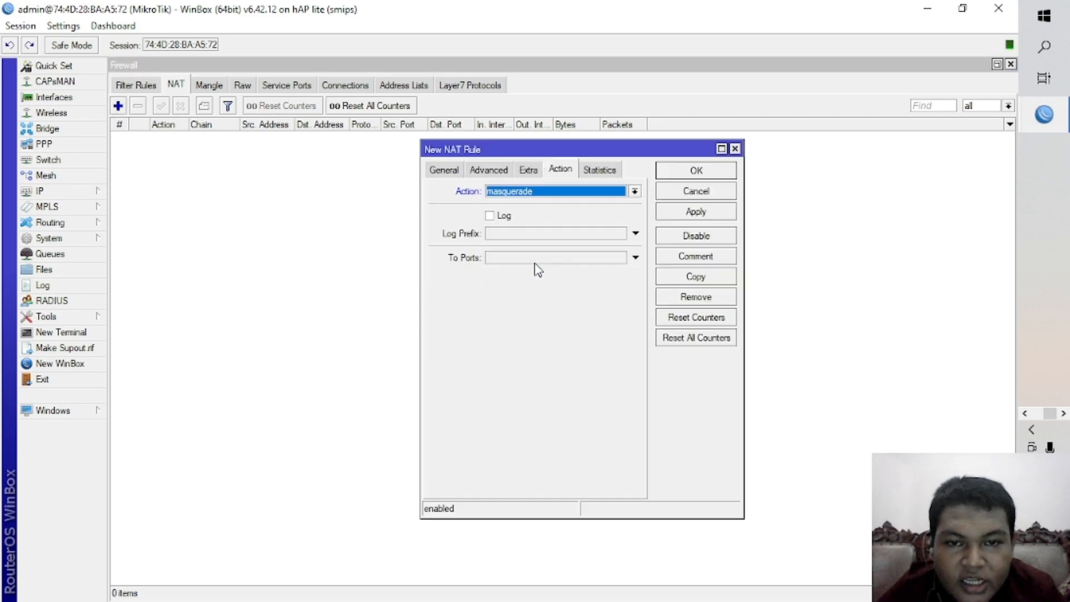
Set the srcnat rule's outgoing interface to pppoe-out1 and save the rule.
click(452, 175)
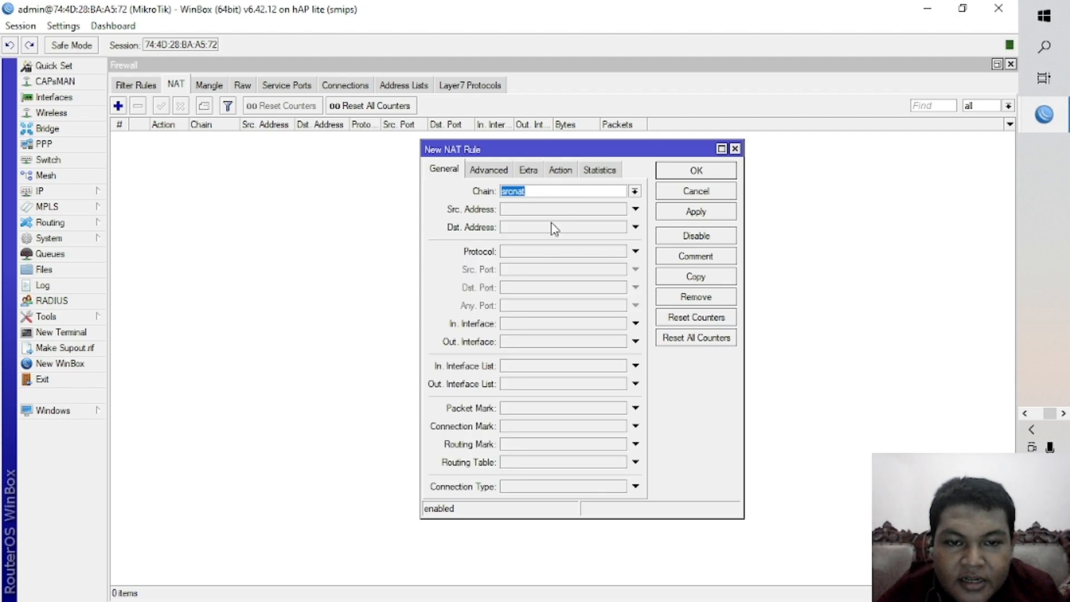
click(566, 341)
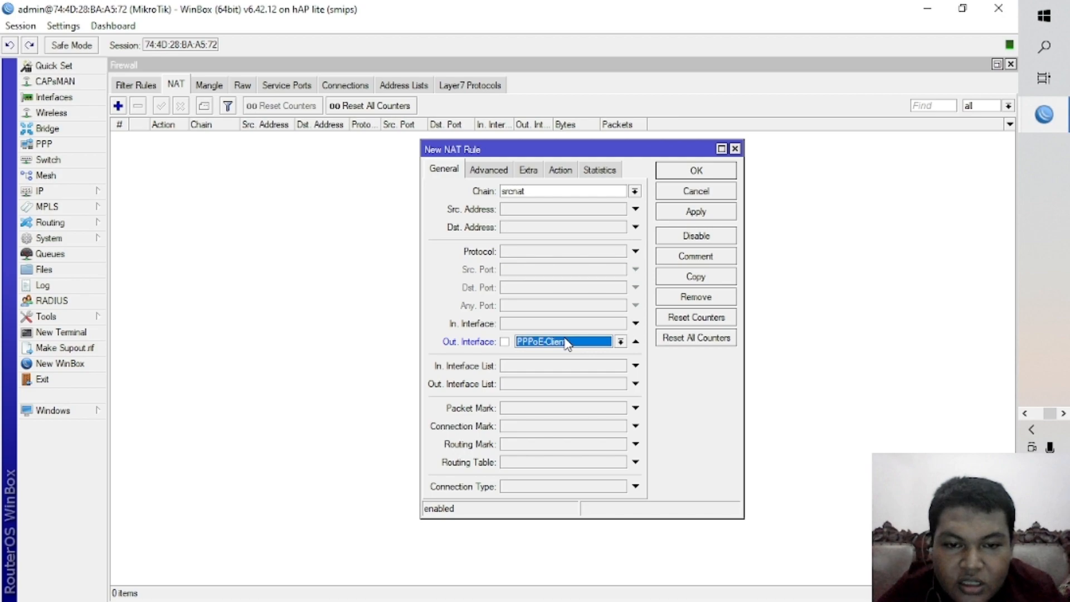
click(619, 342)
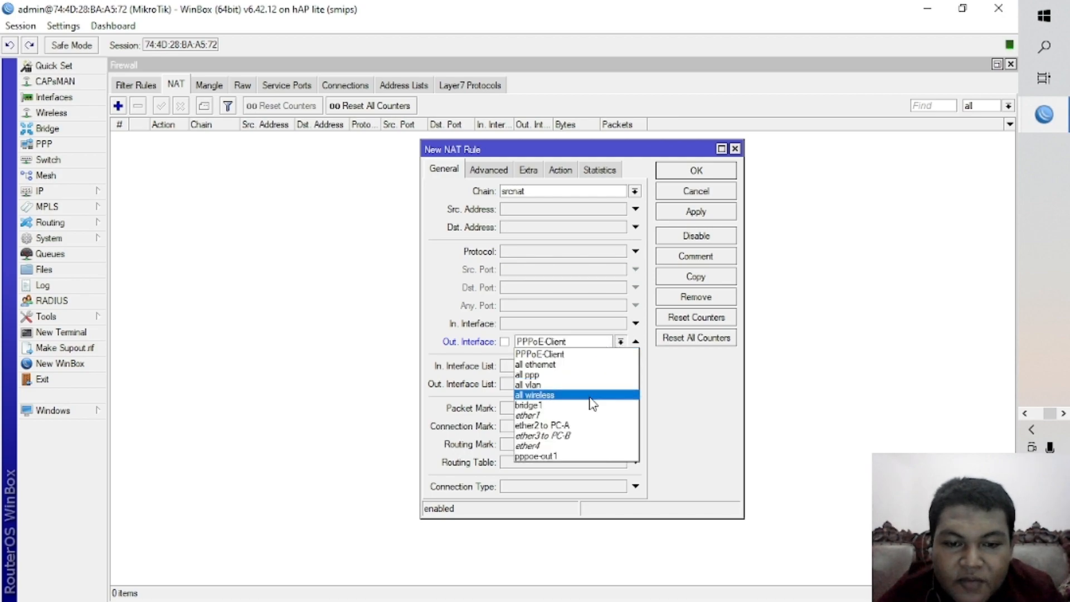
click(587, 456)
click(720, 213)
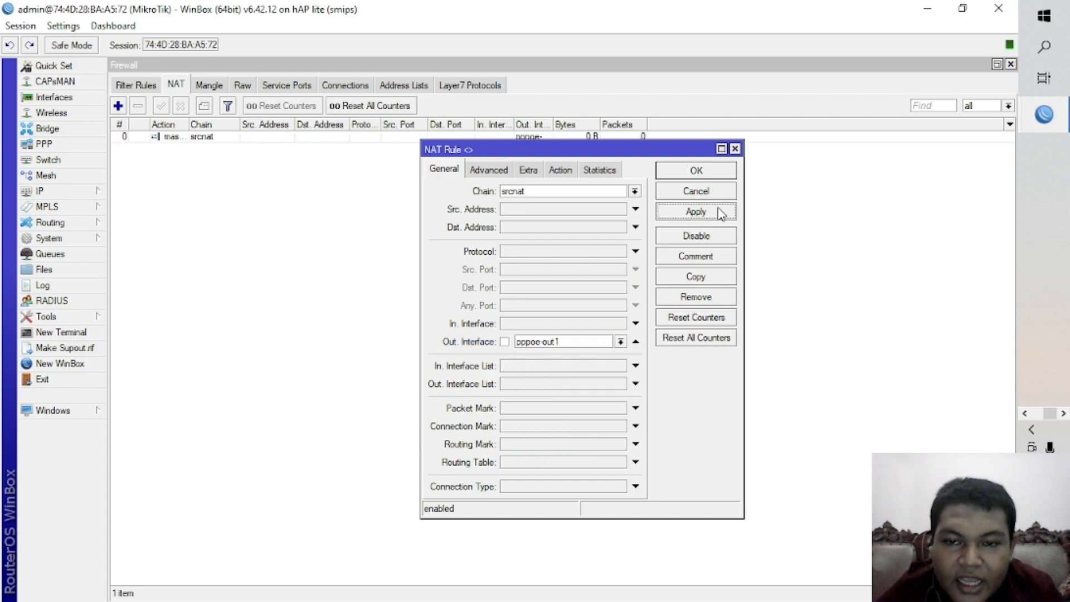
click(710, 178)
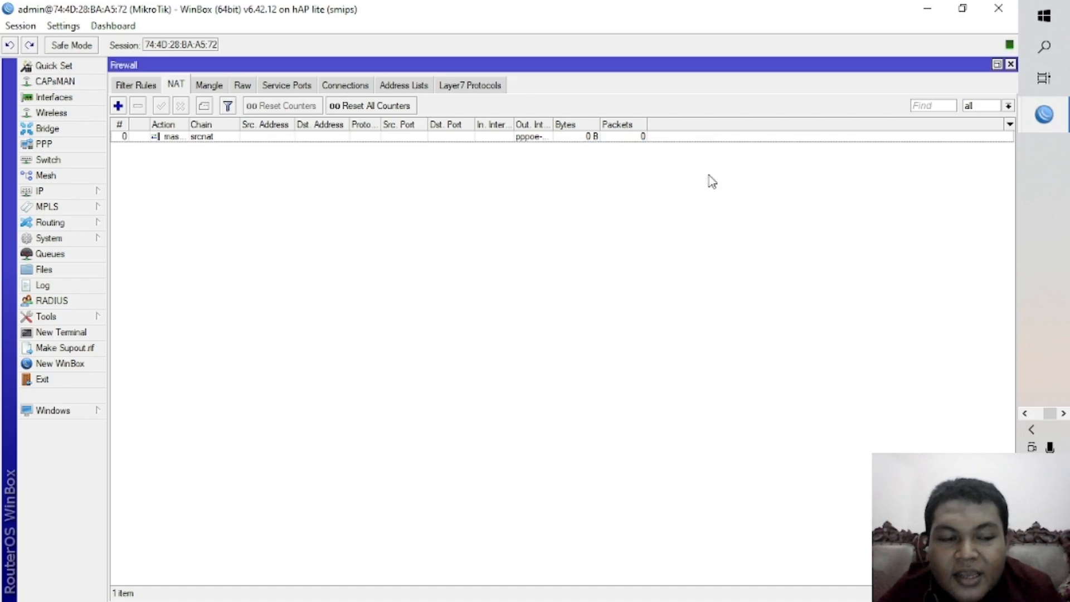
Ping google.com from a new router terminal to test internet access, and stop the ping after a few replies.
click(62, 333)
text(pib)
key(BackSpace)
text(ng googl)
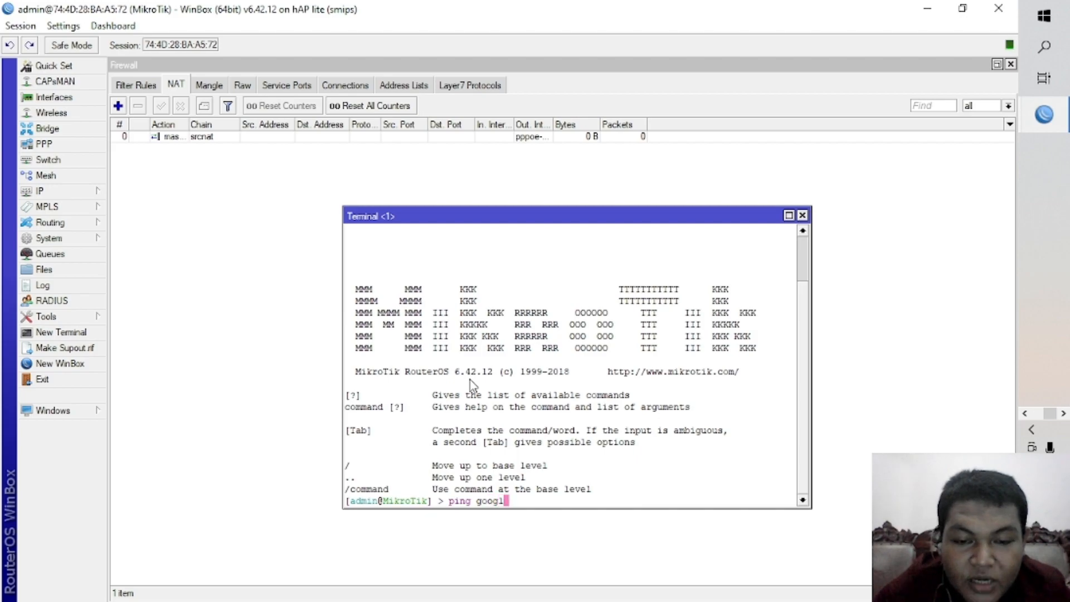
text(e.com)
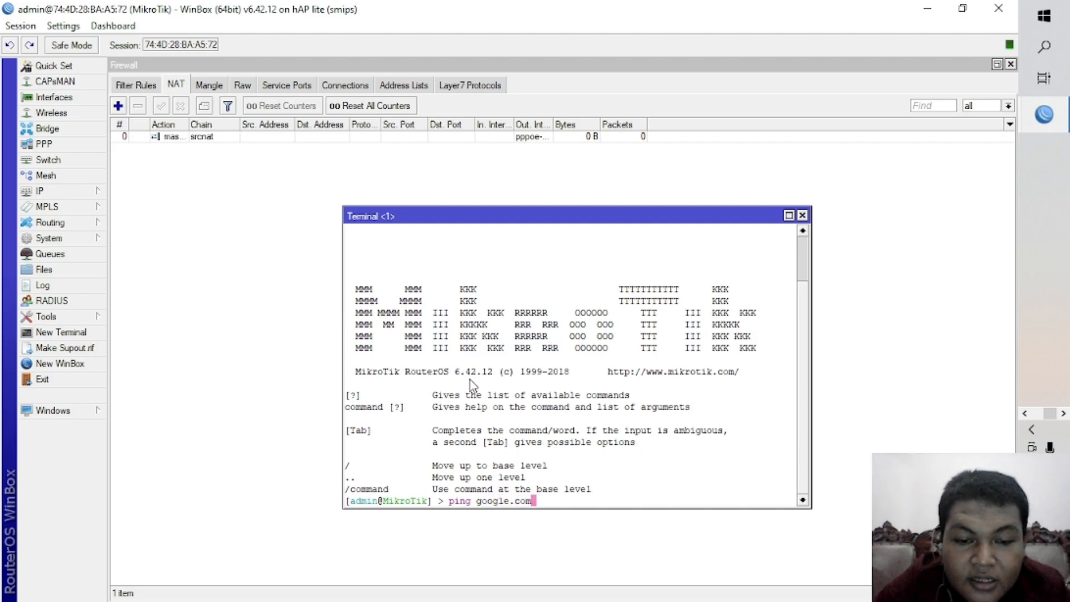
key(Return)
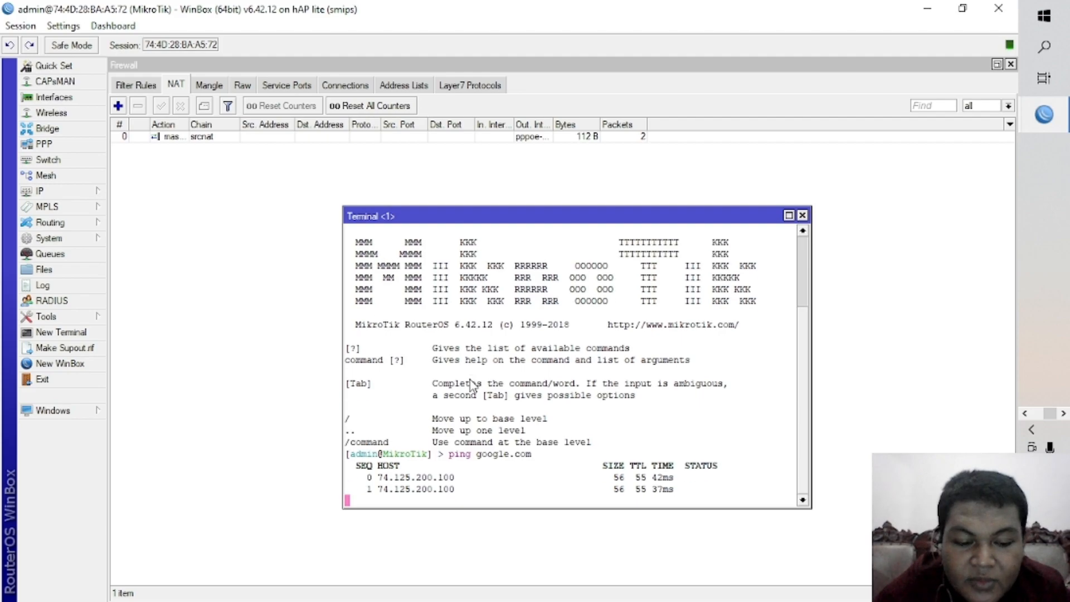
key(ctrl+c)
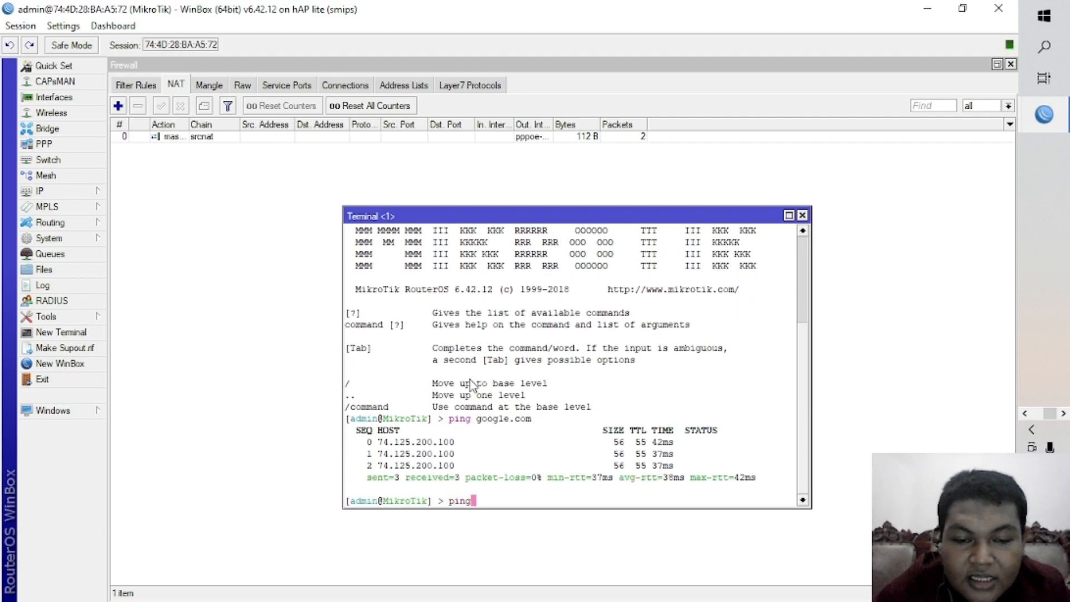
Ping 8.8.8.8 from the router terminal and stop the ping after a few replies.
text(ping 8.8.8.8)
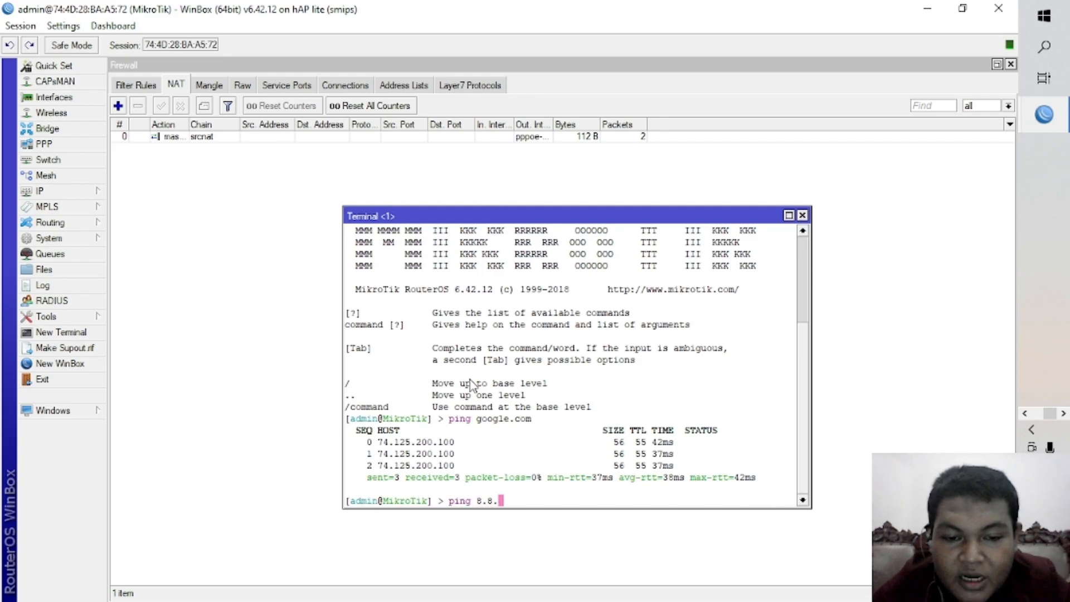
key(Return)
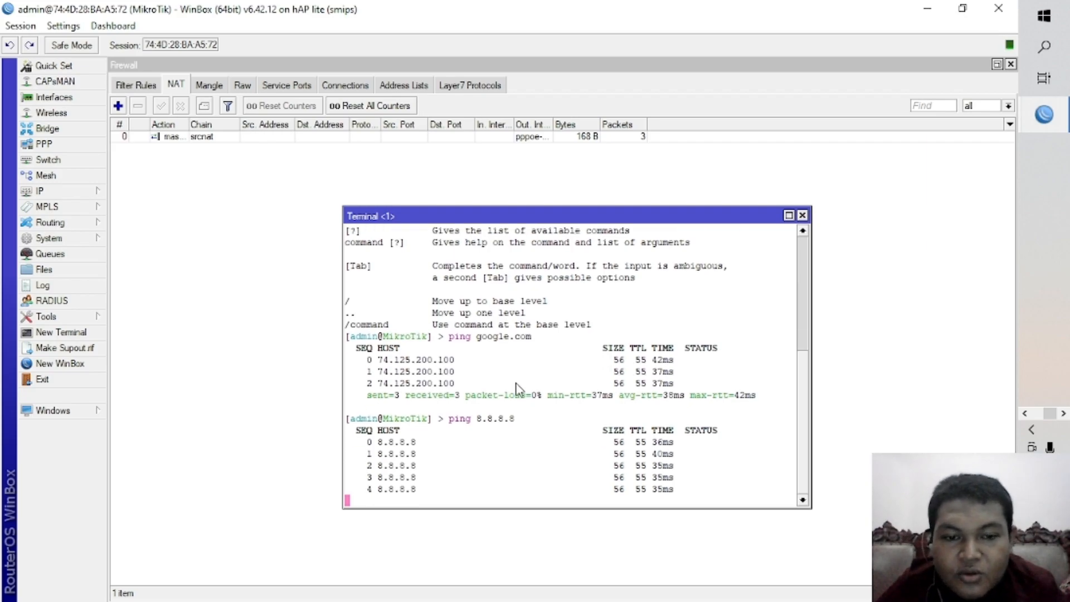
key(ctrl+c)
key(super+Tab)
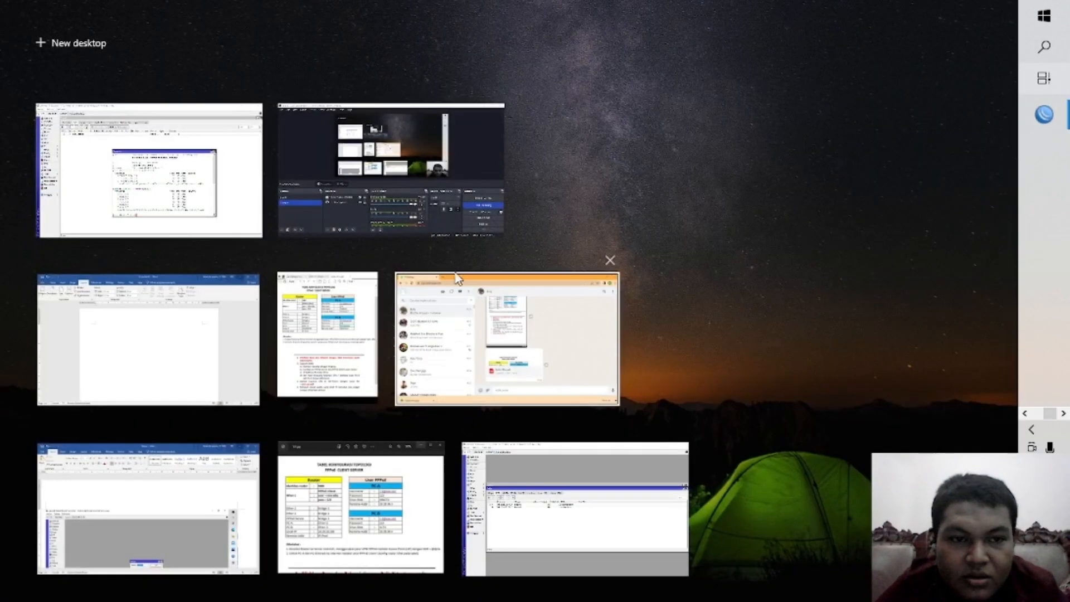
click(132, 181)
key(super)
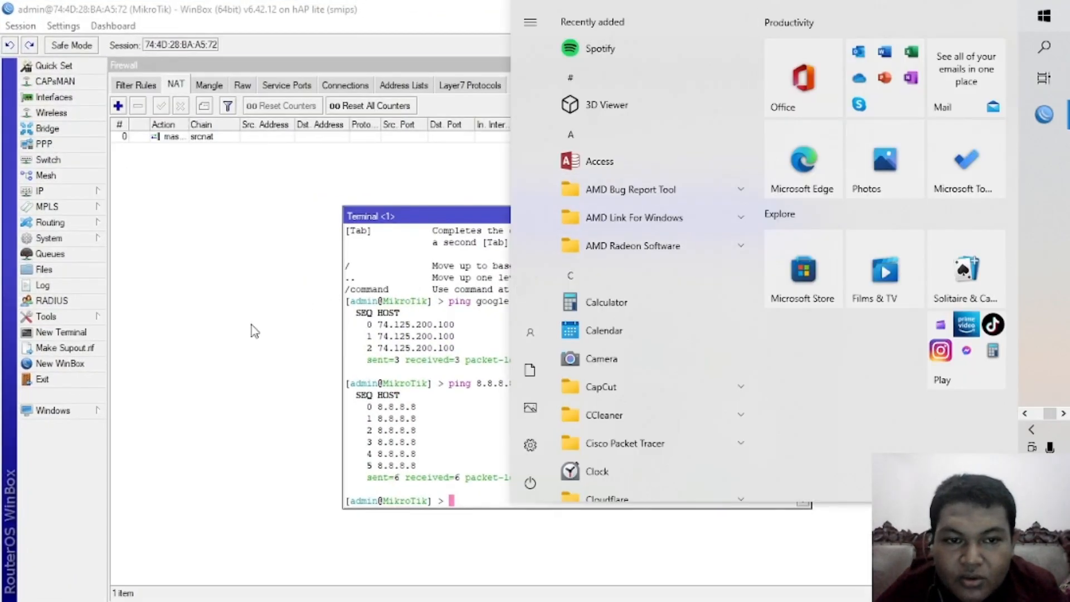
click(254, 330)
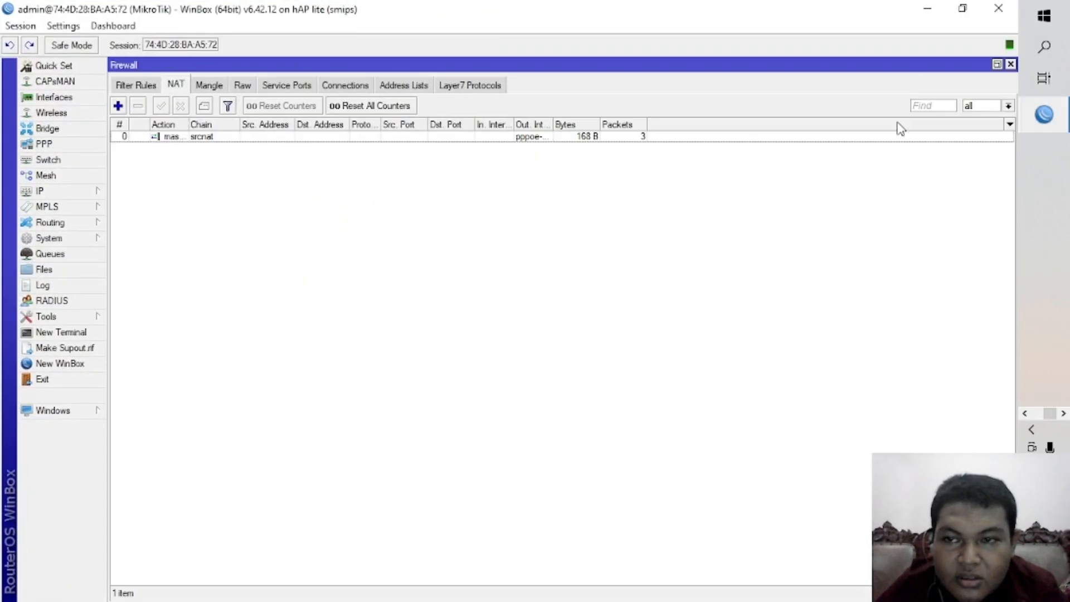
Switch to the Windows Control Panel and open the Network and Sharing Centre.
click(1044, 46)
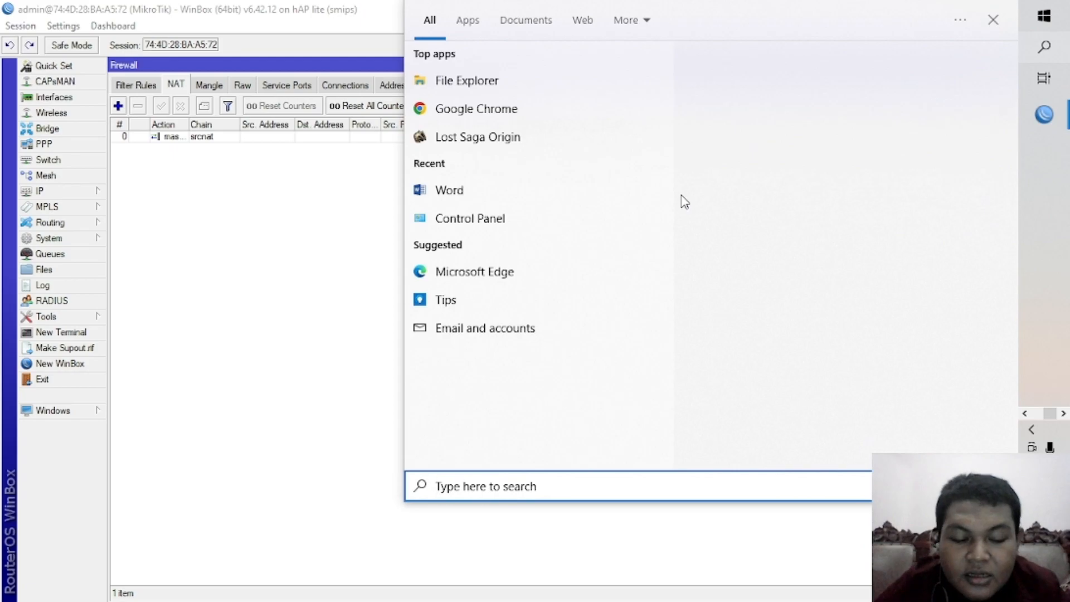
text(contor)
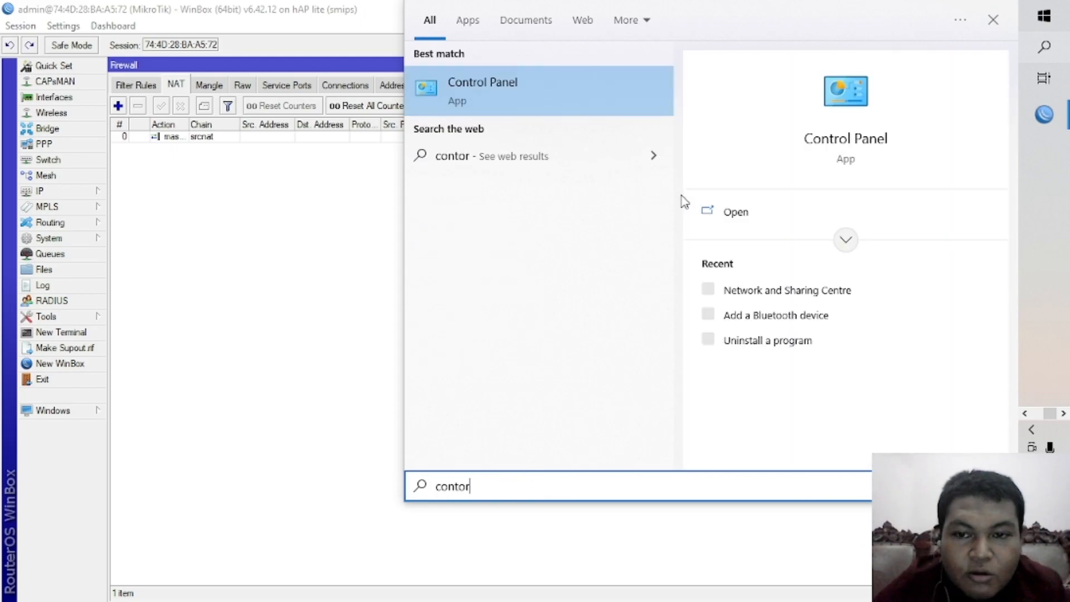
click(539, 109)
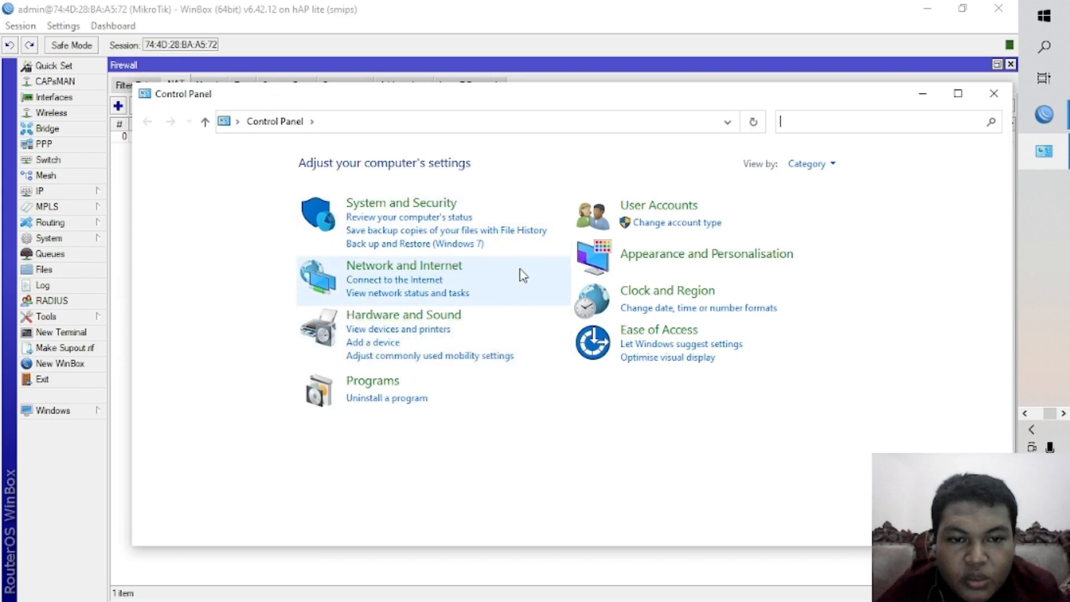
click(462, 275)
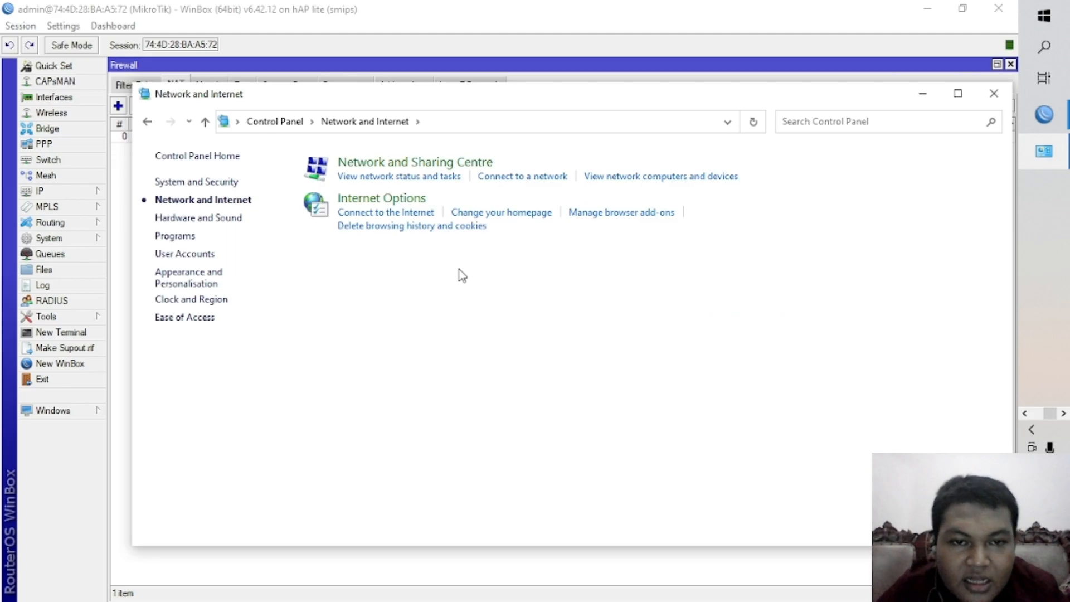
click(469, 162)
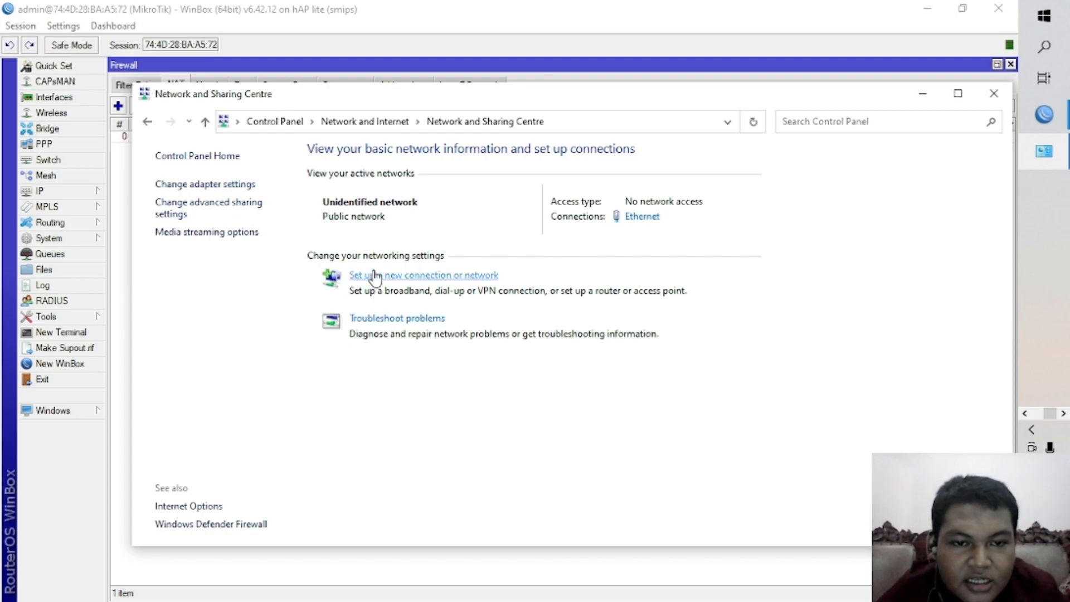
Start setting up a new Internet connection of the Broadband (PPPoE) type.
click(404, 276)
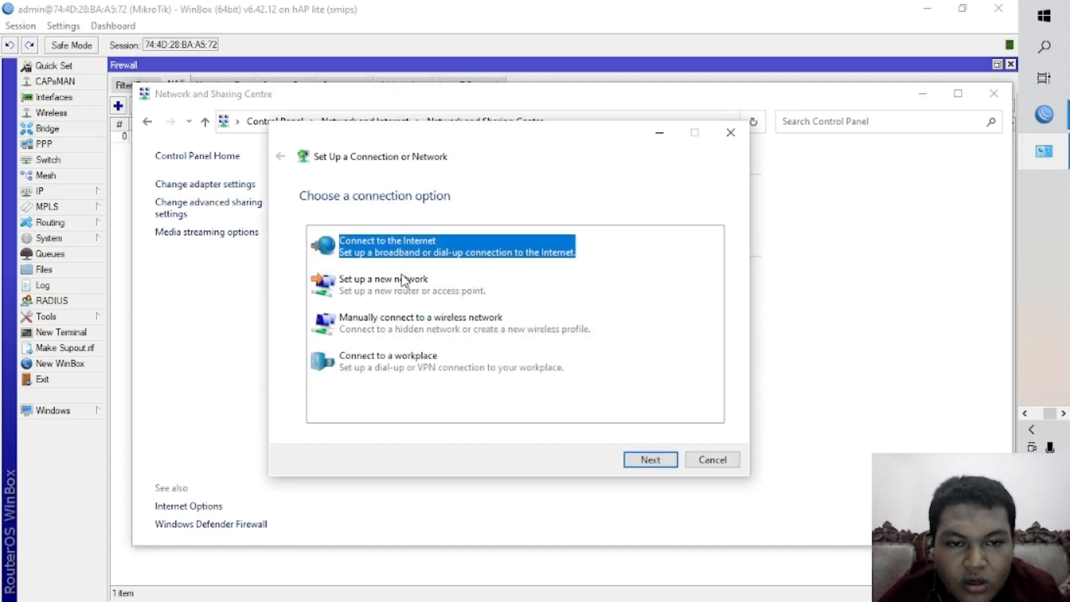
double_click(485, 252)
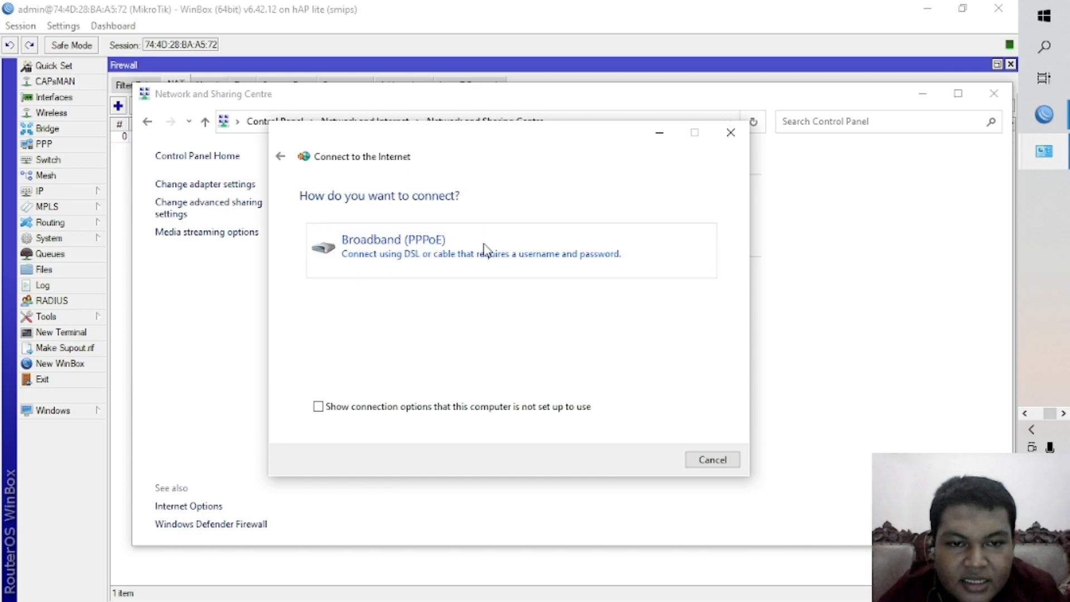
click(402, 251)
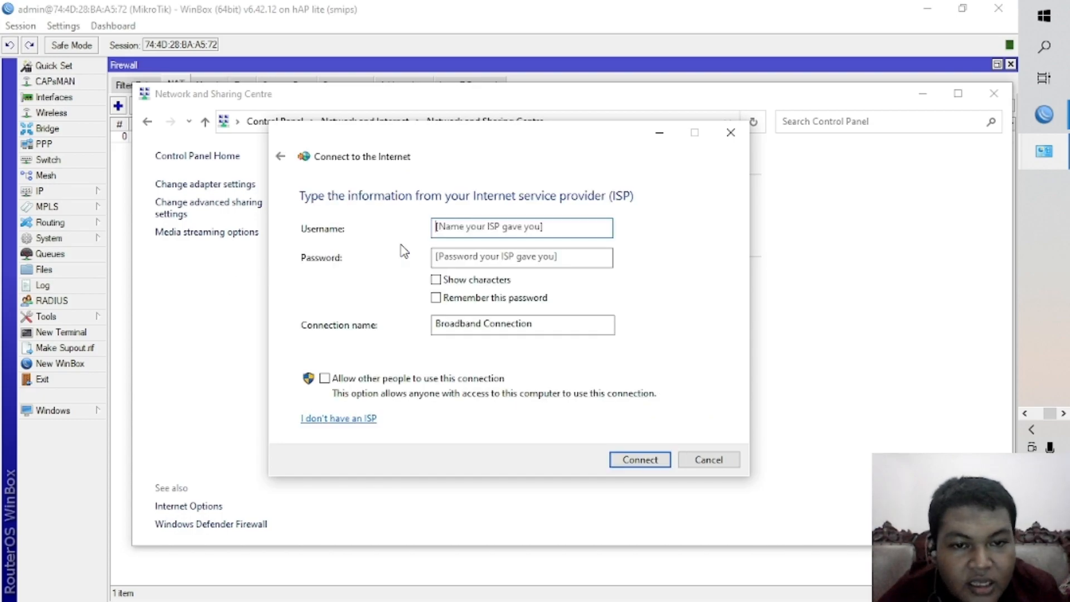
Enter the PPPoE account's username and password, show the password characters, and connect as Broadband Connection.
key(ctrl+v)
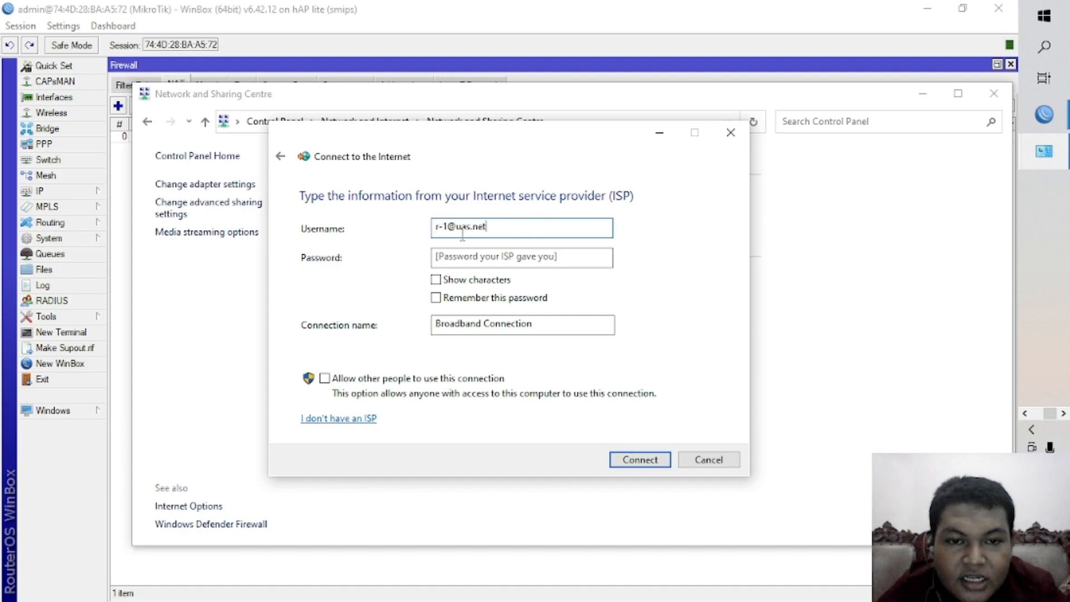
drag(436, 231, 528, 215)
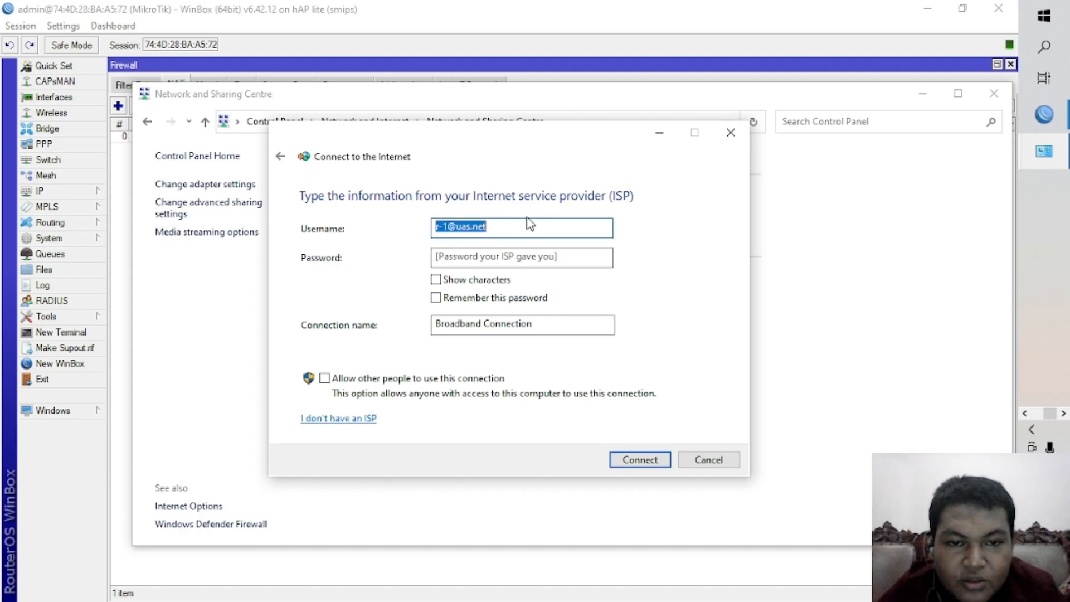
click(526, 226)
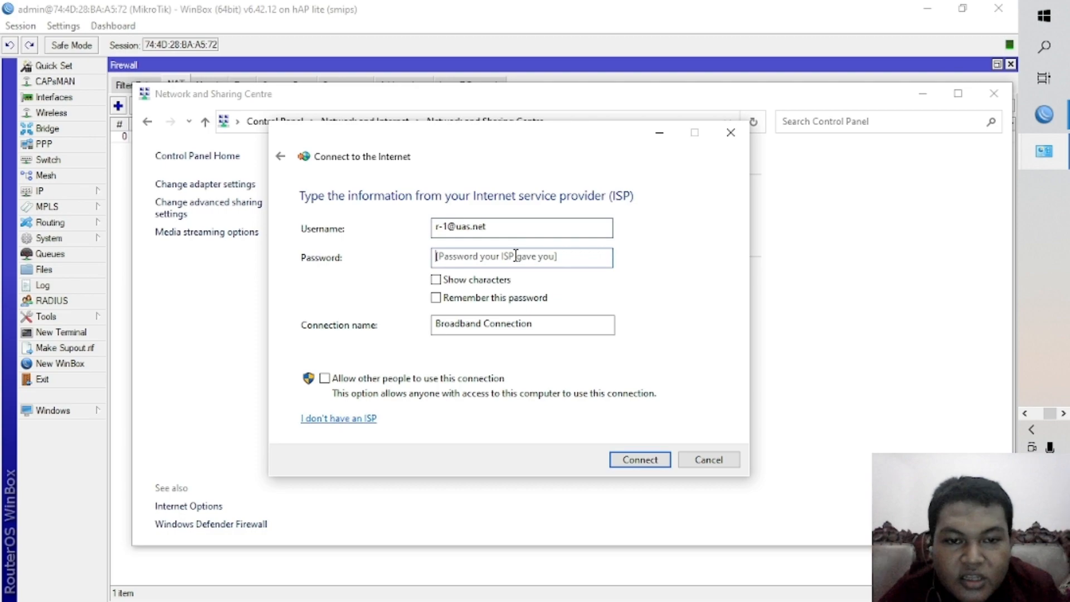
text(123)
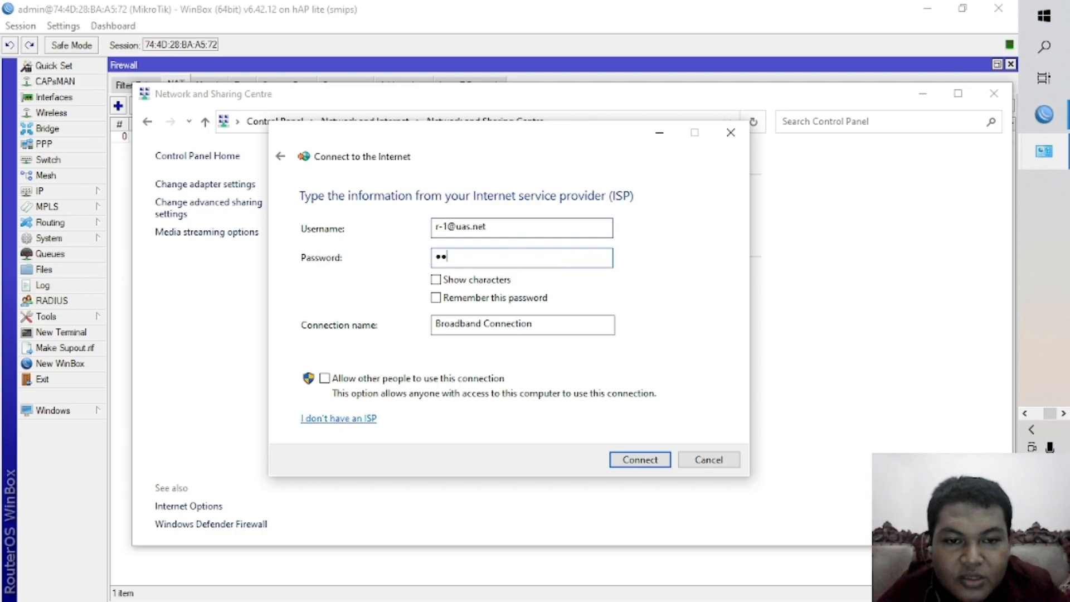
click(489, 281)
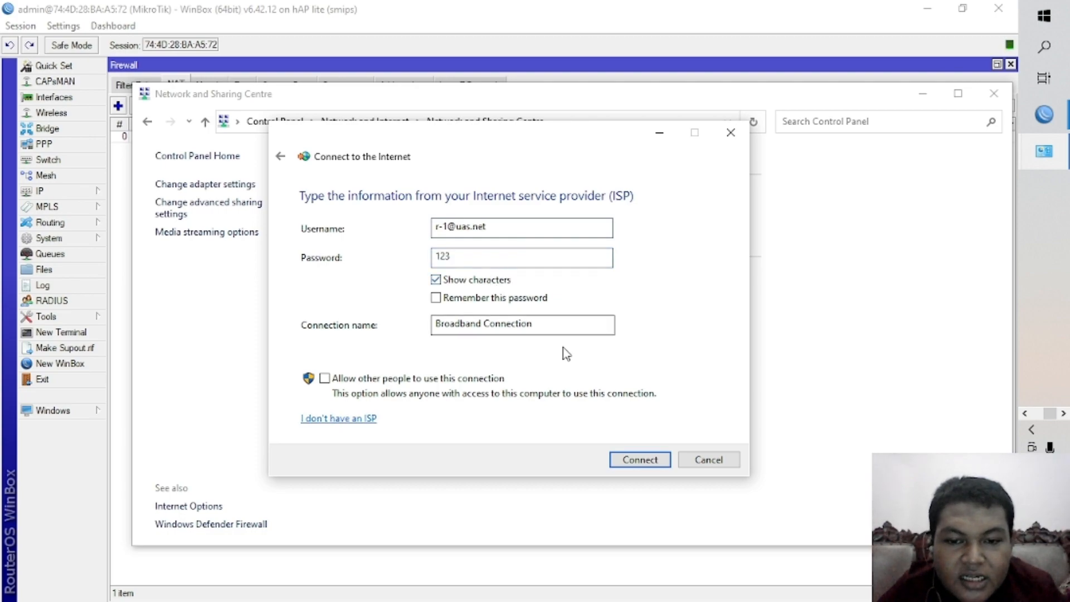
click(630, 462)
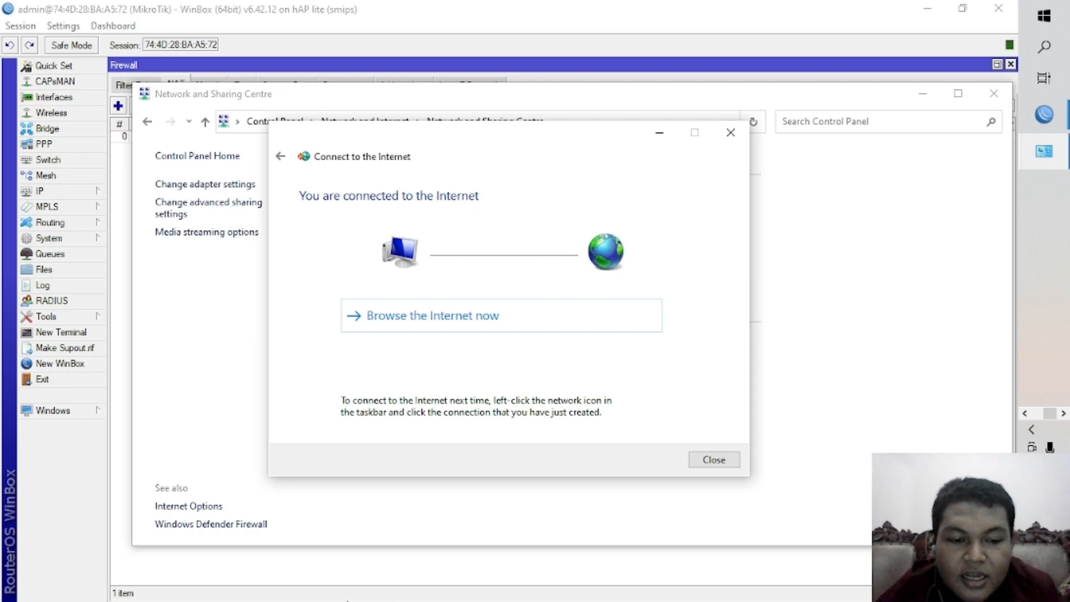
Switch to Google Chrome and open a guest browsing window.
key(super+Tab)
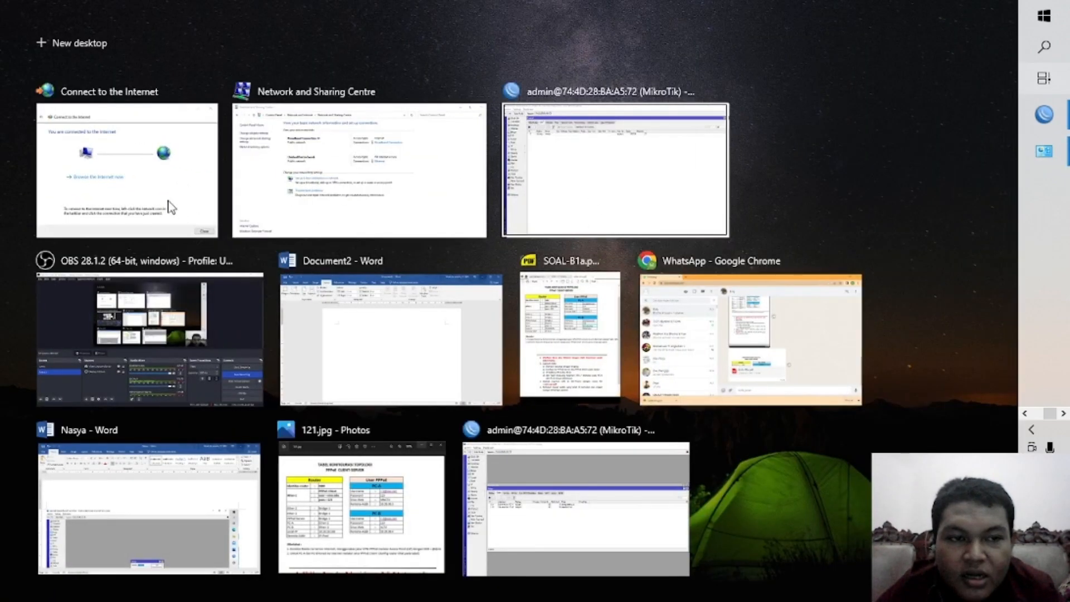
click(173, 211)
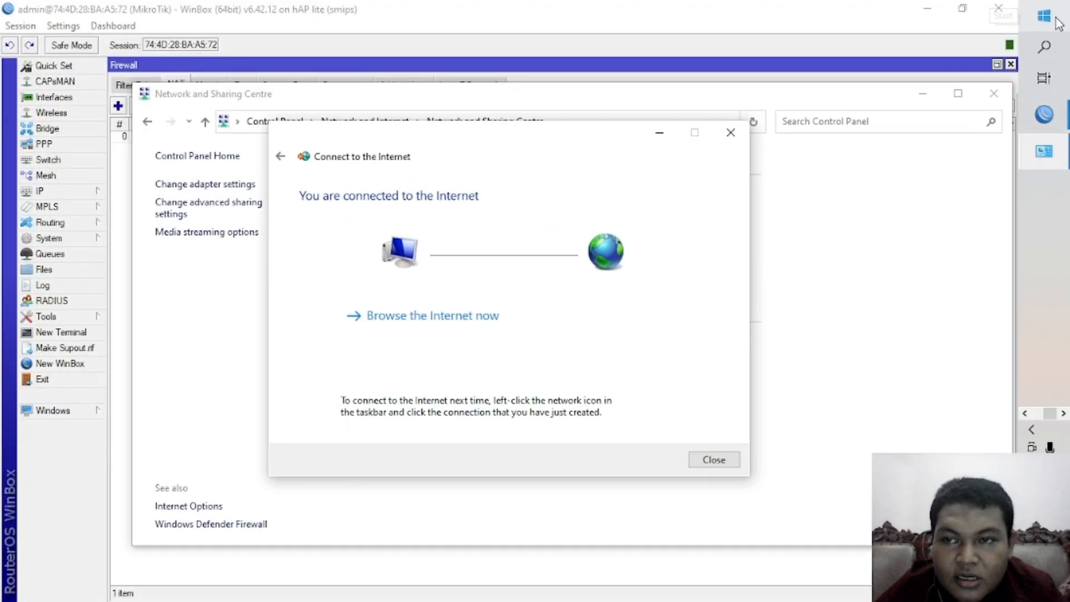
click(1043, 46)
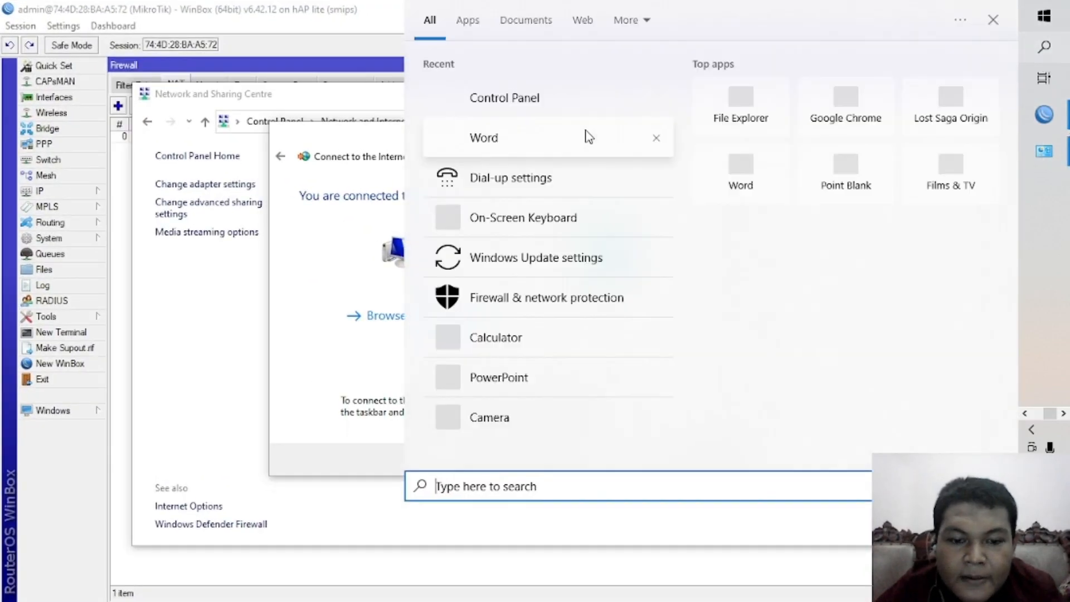
text(chrome)
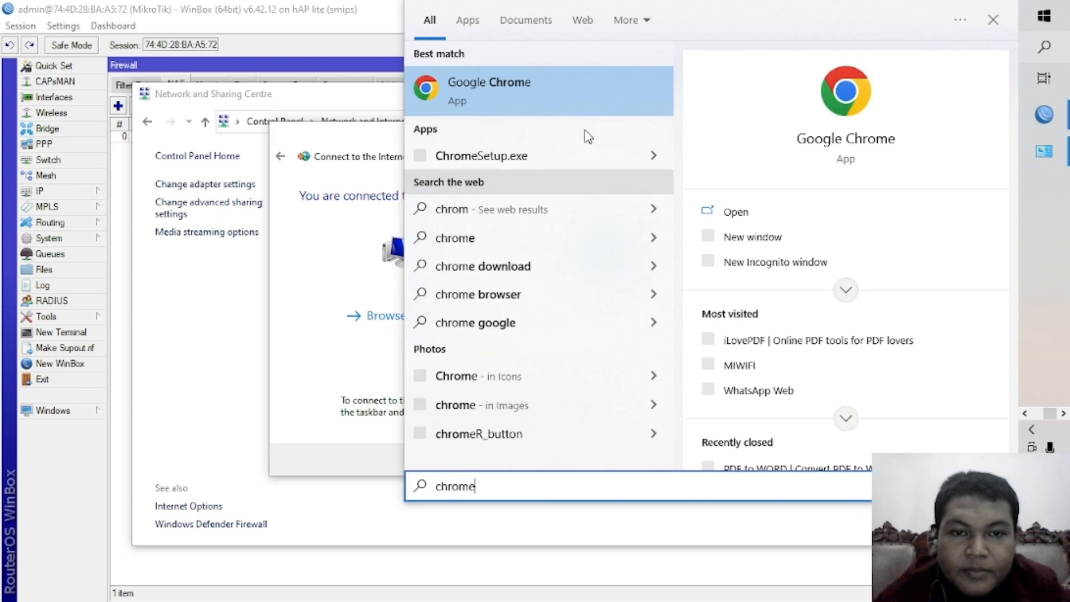
click(580, 113)
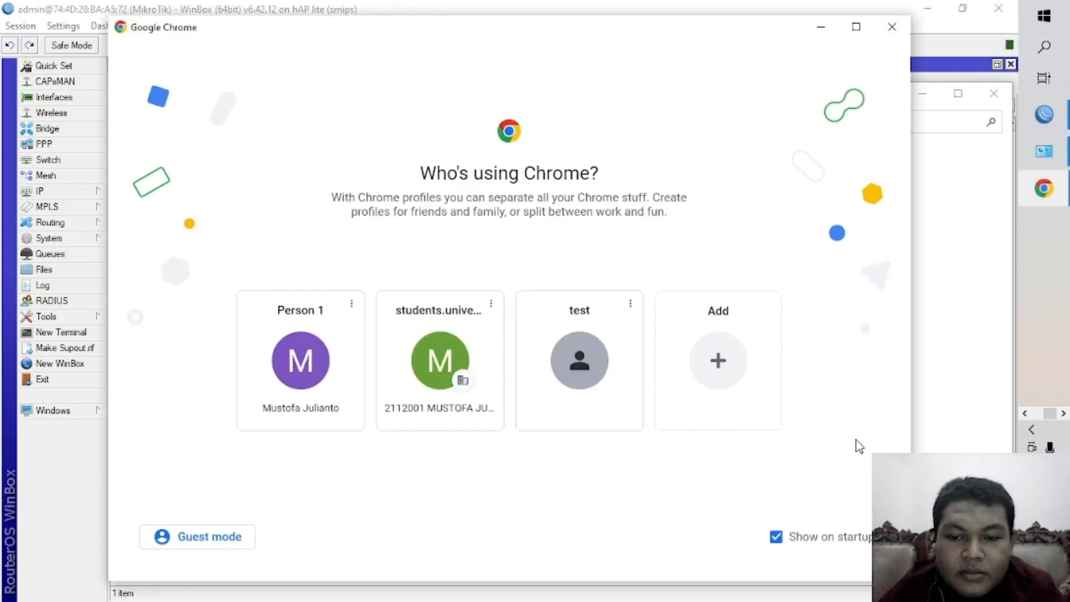
click(219, 539)
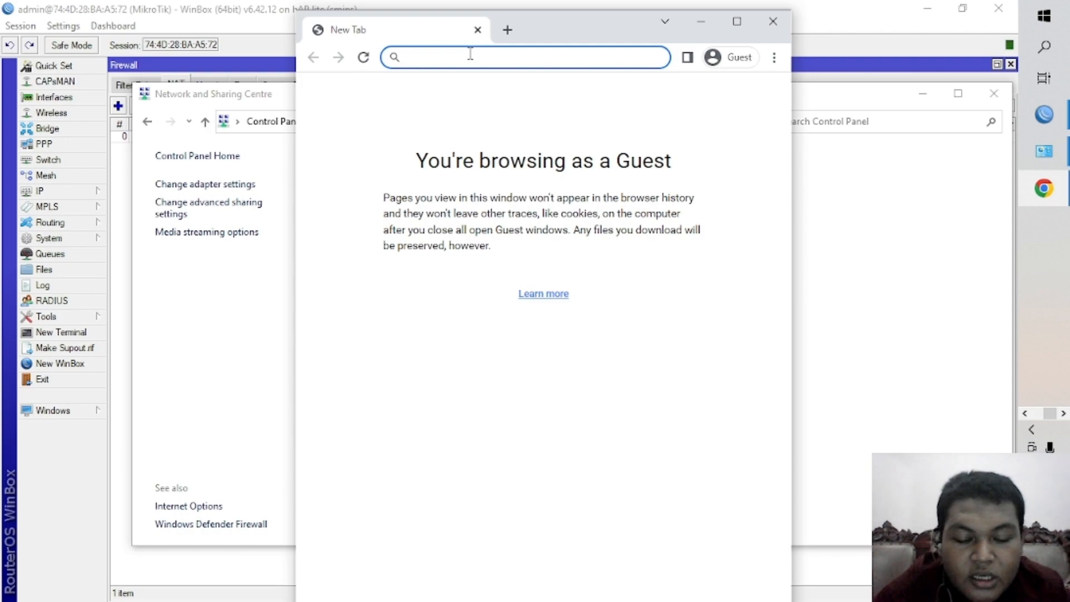
Load mikrotik.co.id in the guest window to test the PPPoE connection.
text(mikro)
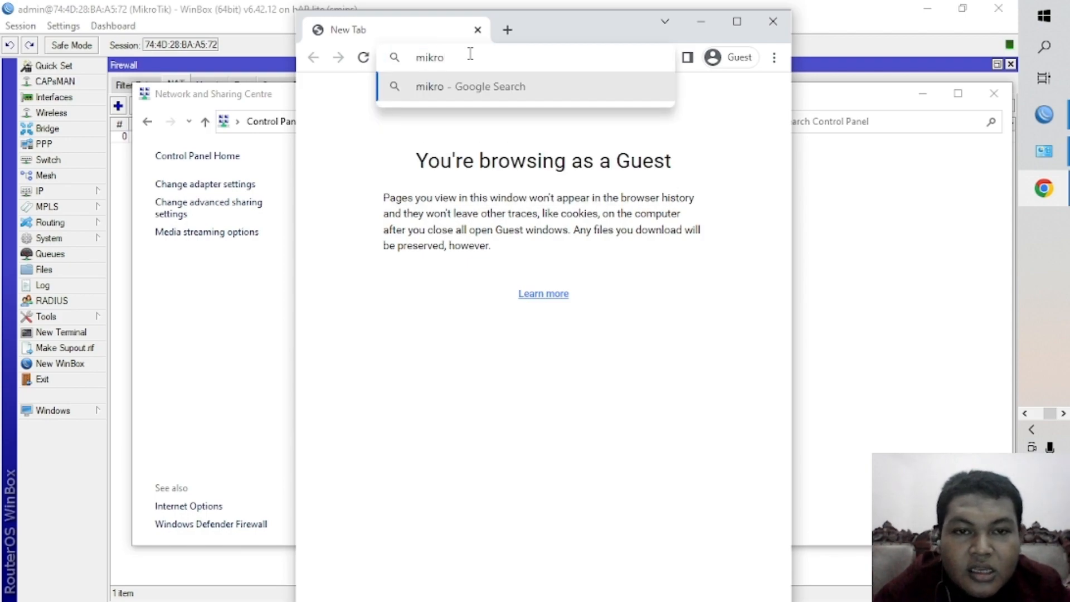
text(tik.co)
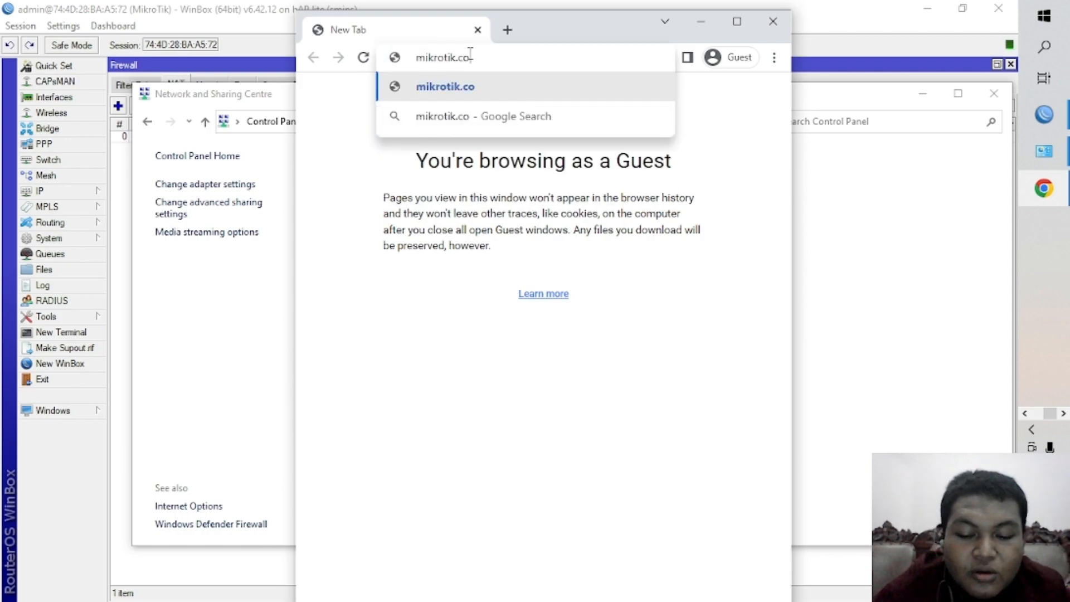
text(.id')
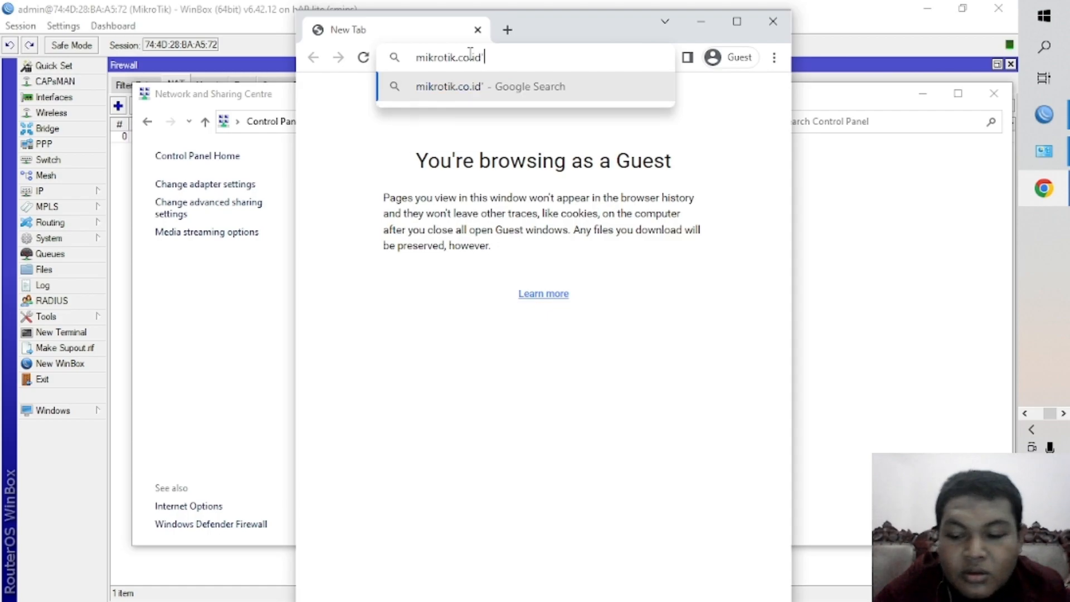
key(BackSpace)
key(Return)
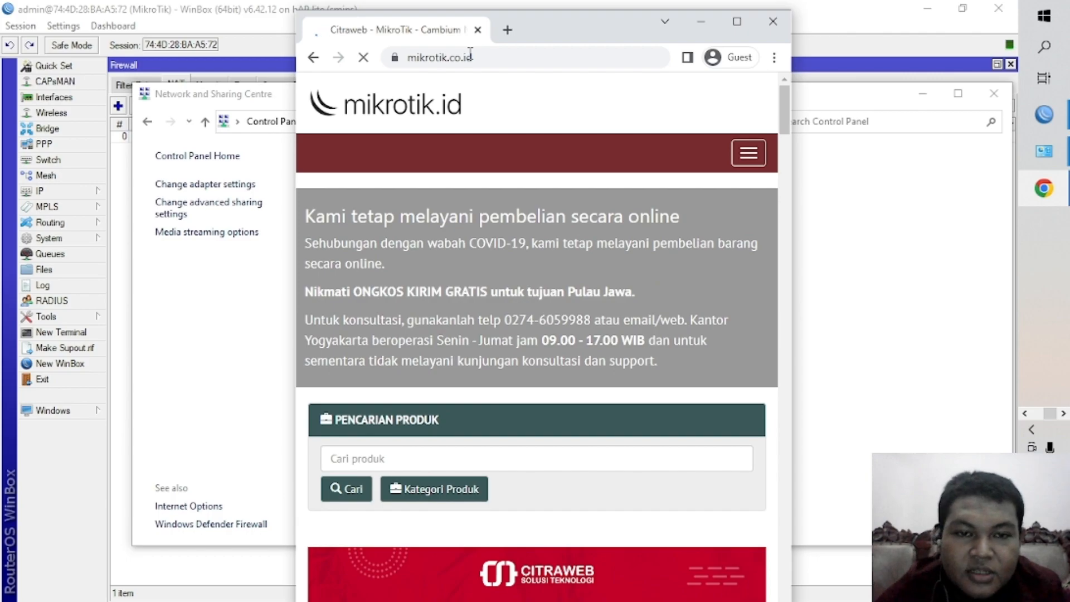
Search the web for mnctv from the same browser window.
click(470, 56)
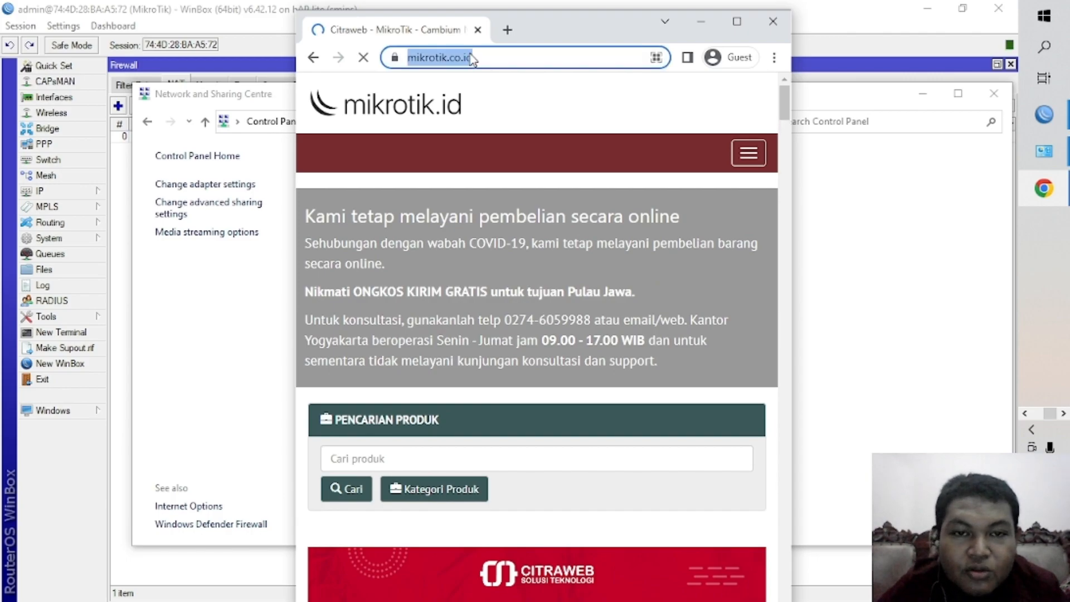
key(BackSpace)
text(m)
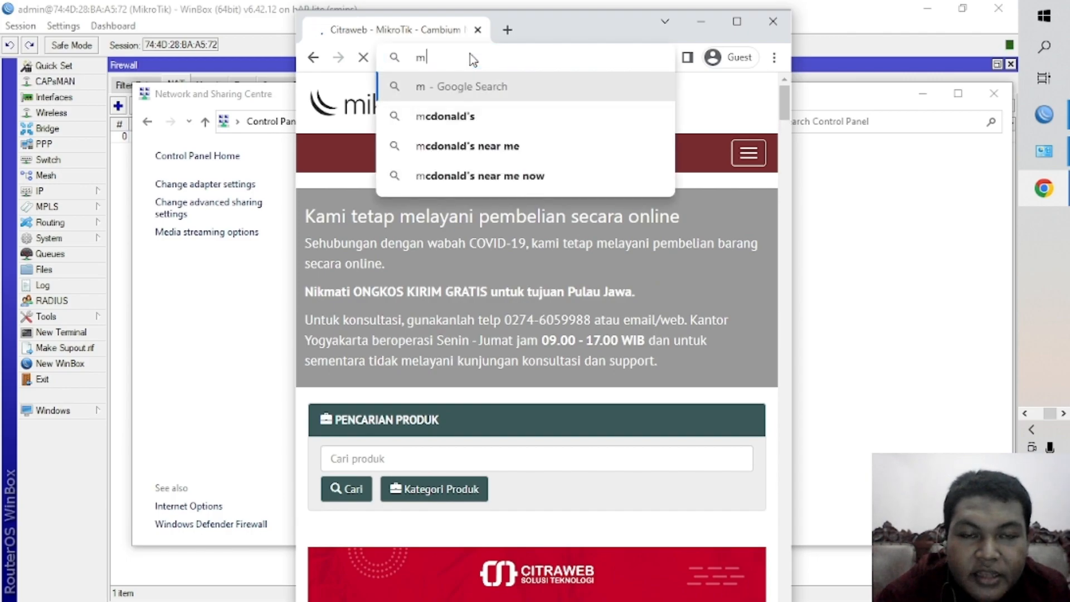
text(nctv)
key(Return)
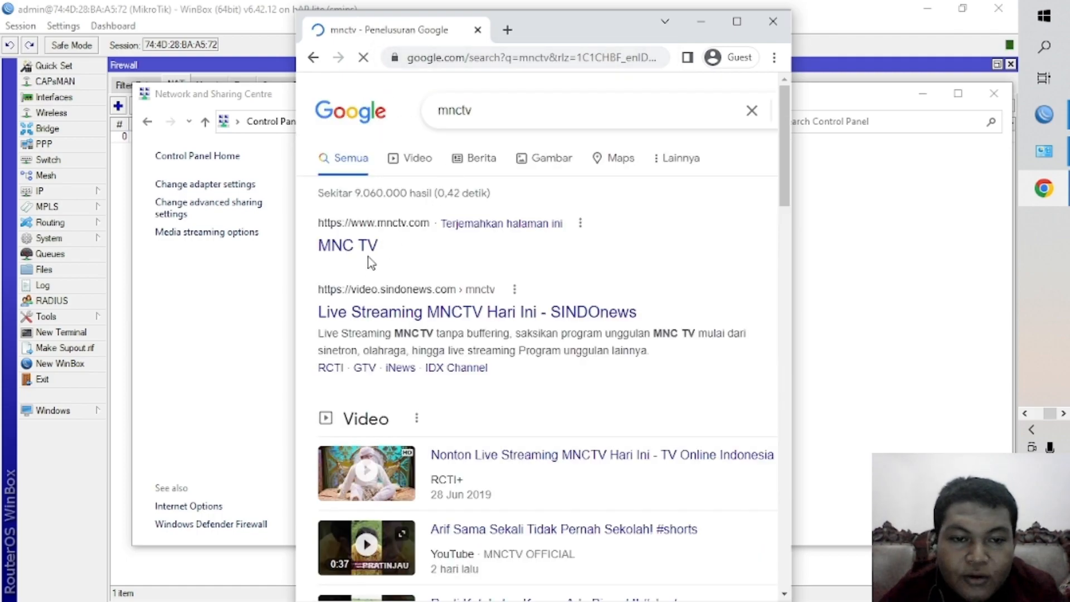
Open the MNC TV website from the results in a maximised window, and close the browser after viewing it.
click(370, 255)
click(736, 21)
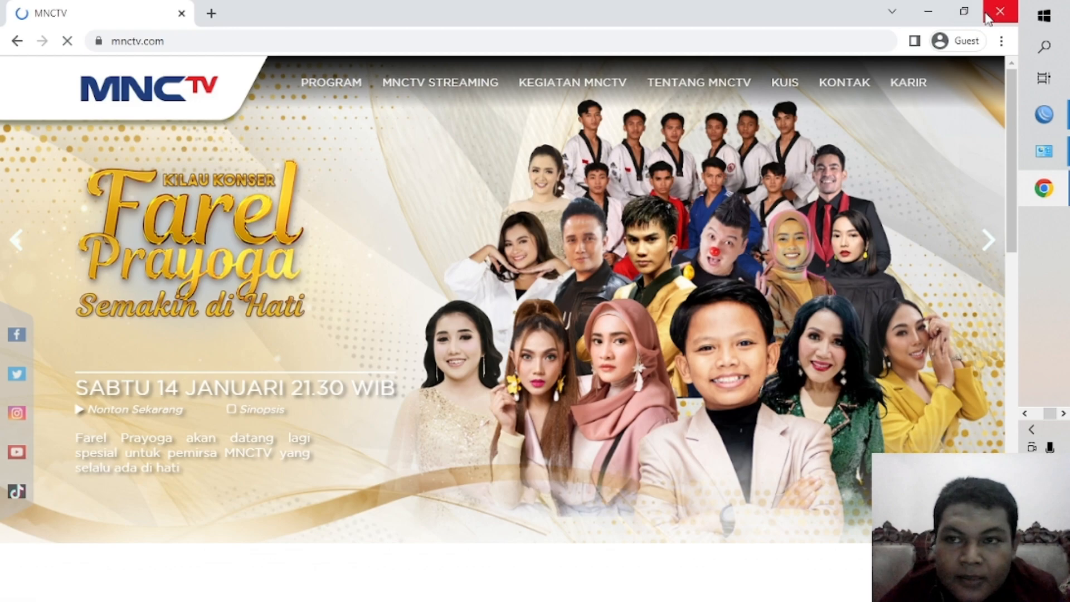
click(999, 12)
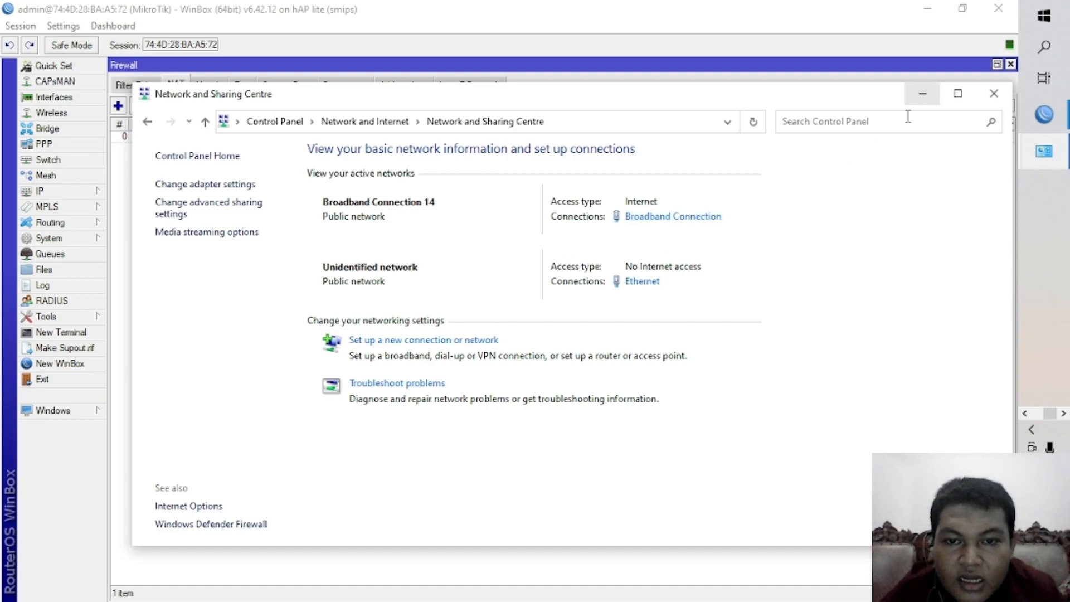
Return to WinBox and examine the status and remote address of the PPPoE Server Binding in the interface list.
click(922, 93)
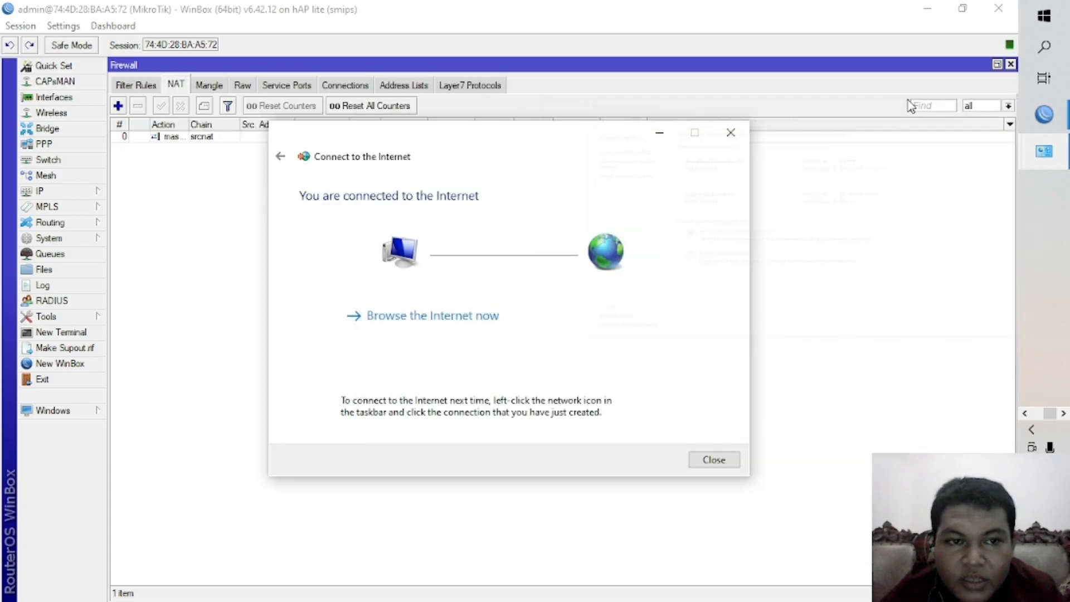
click(66, 98)
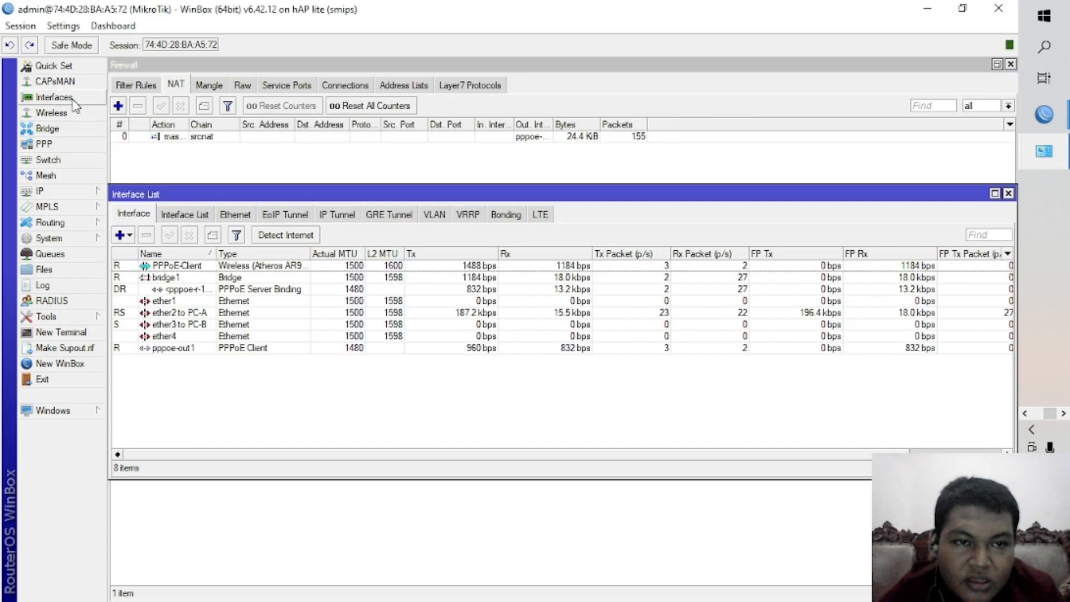
click(255, 275)
click(255, 290)
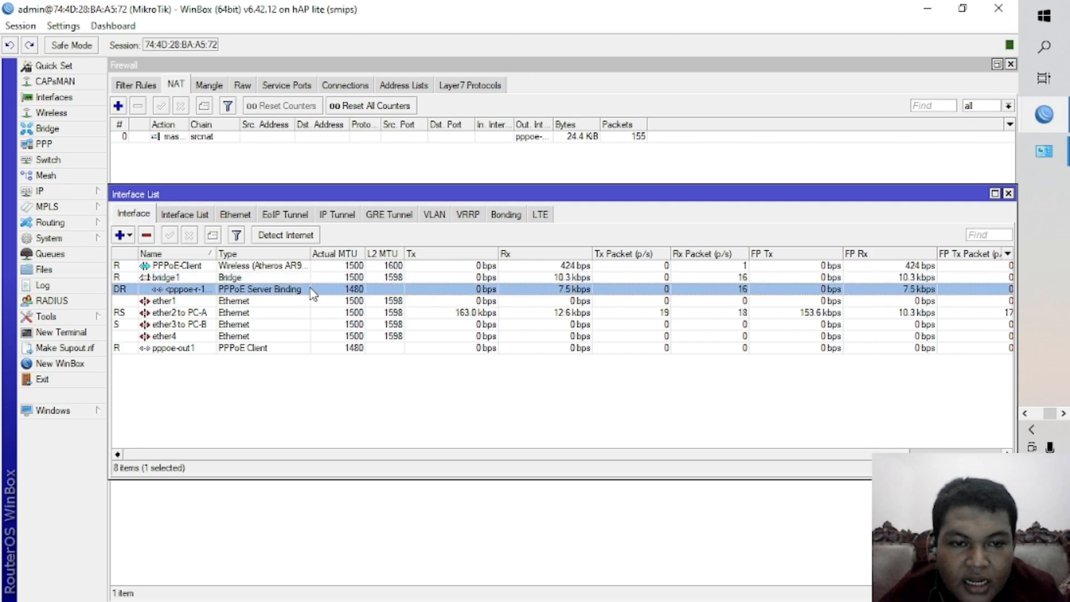
double_click(293, 289)
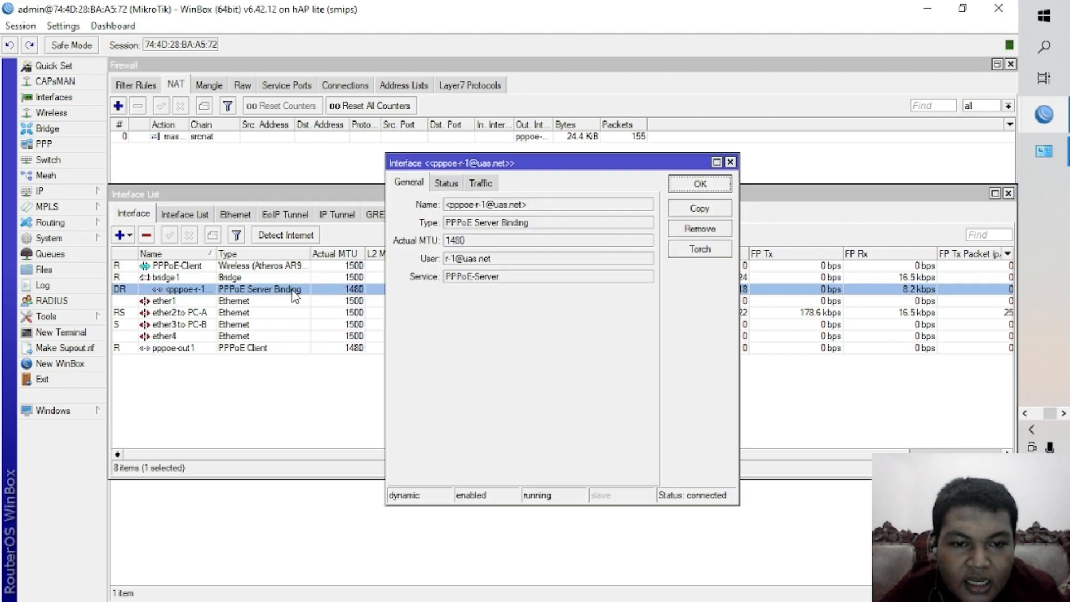
click(452, 187)
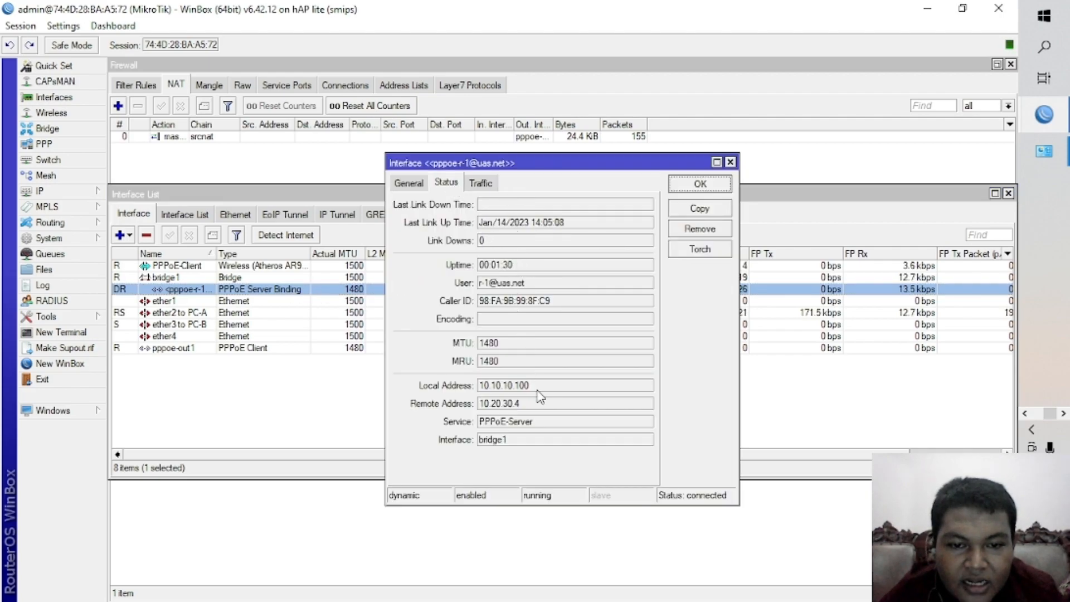
drag(481, 404, 539, 409)
click(540, 408)
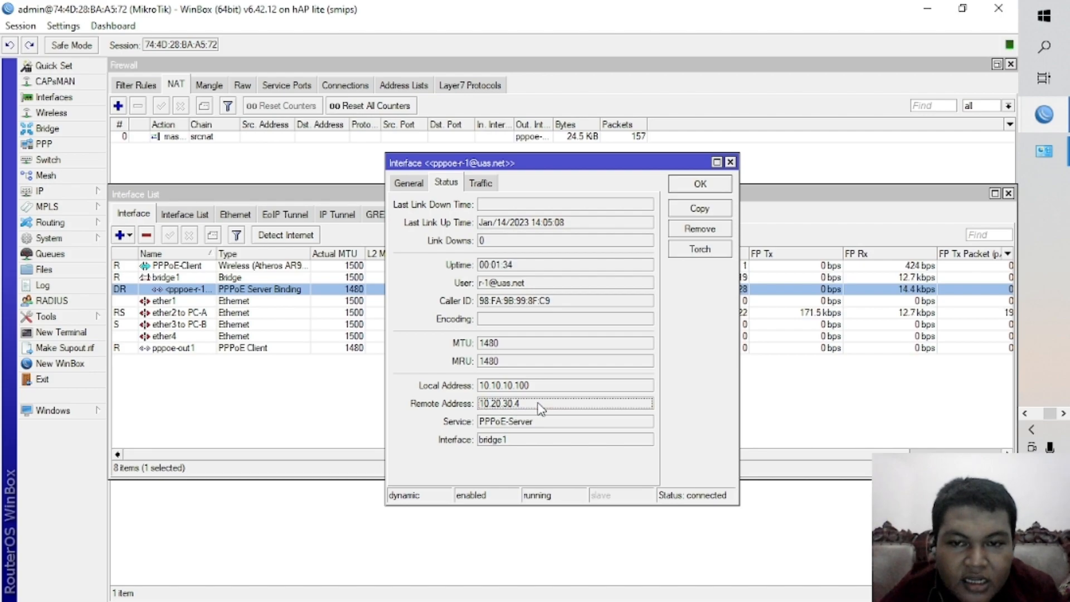
click(692, 184)
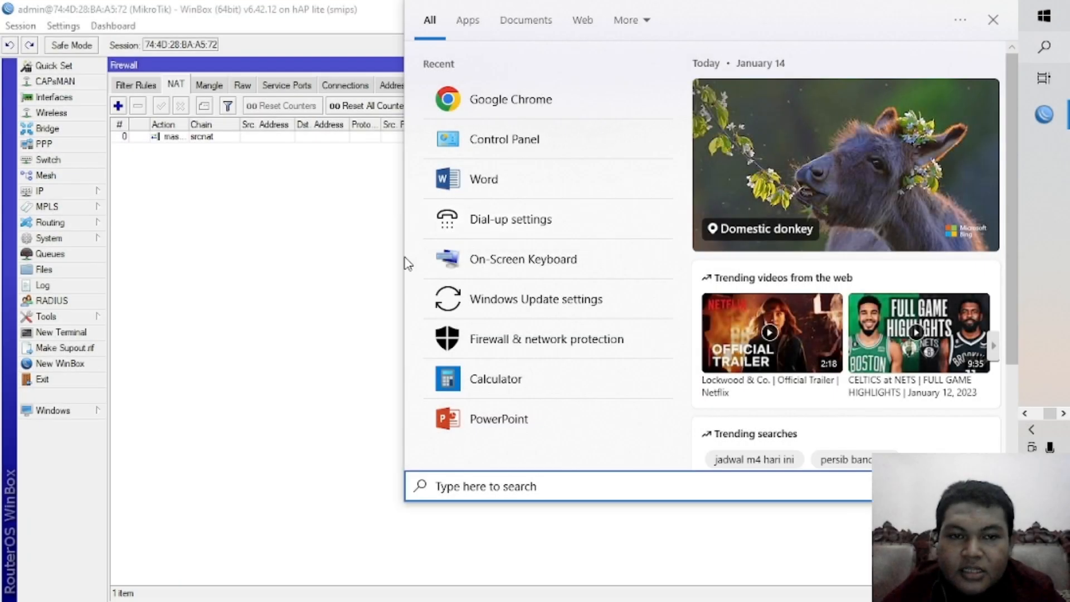
Open the Network and Sharing Centre in Control Panel and start a new broadband PPPoE connection to the Internet.
click(345, 310)
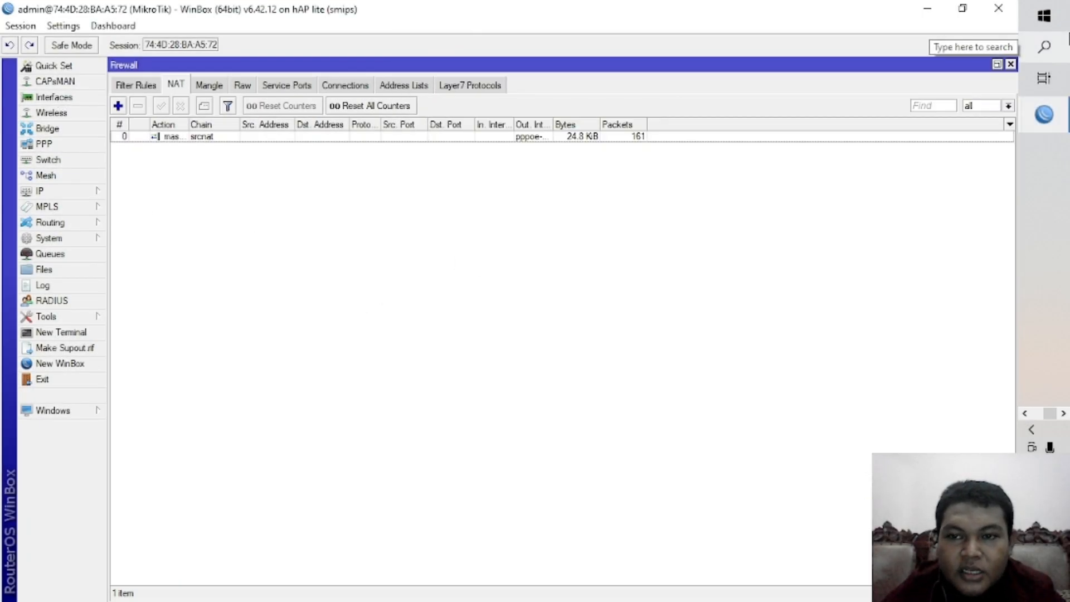
click(1044, 46)
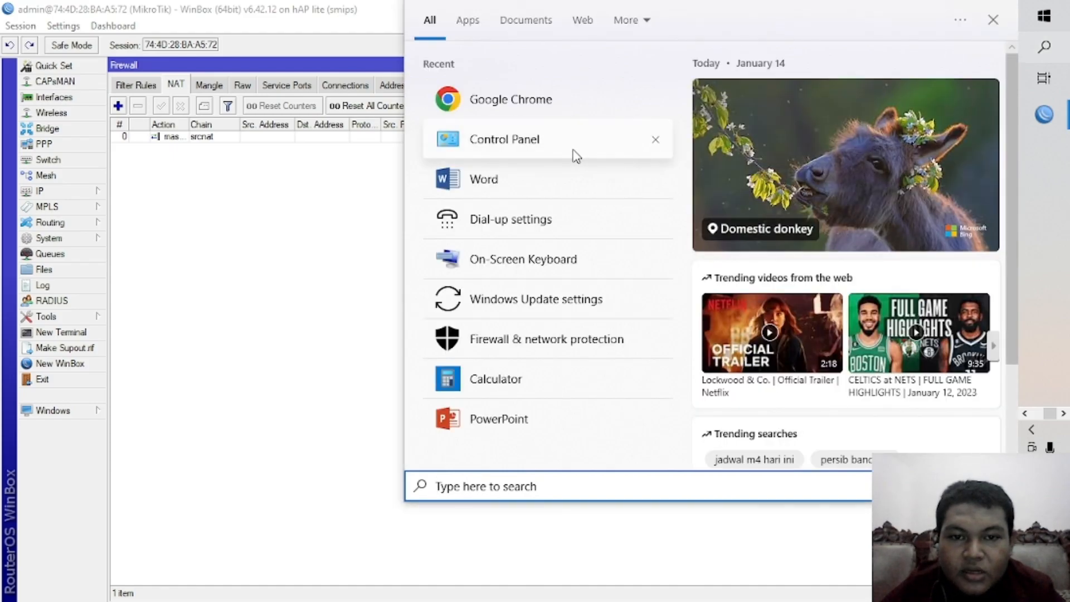
click(575, 156)
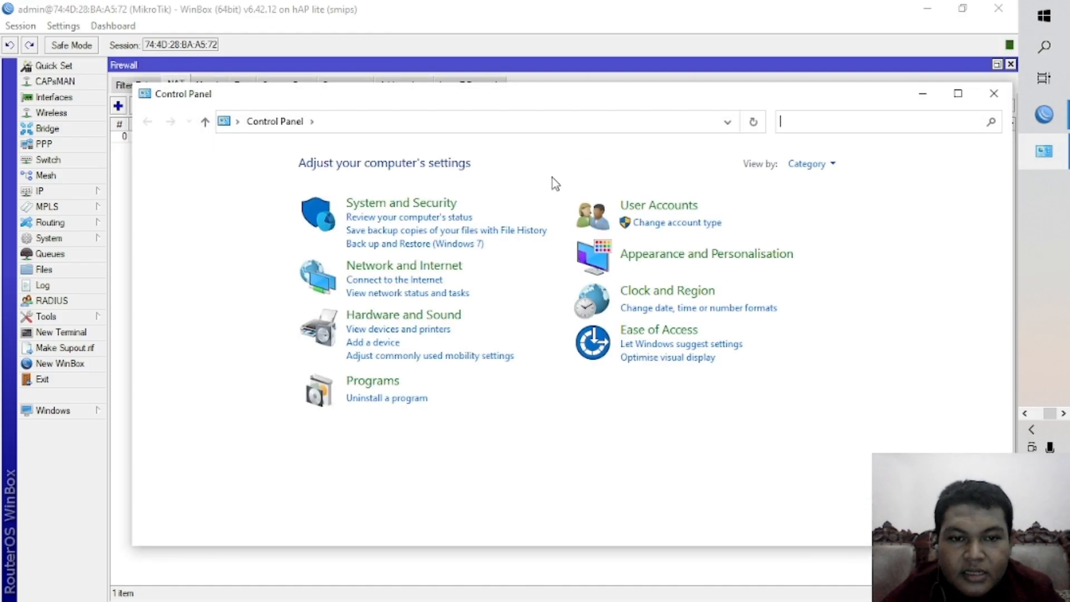
click(454, 272)
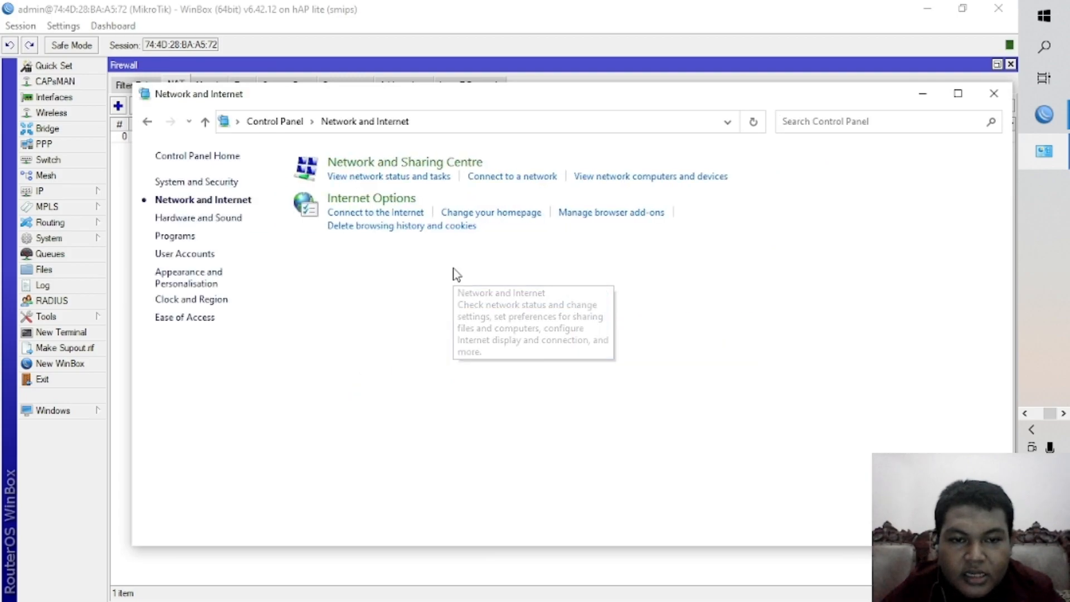
click(447, 171)
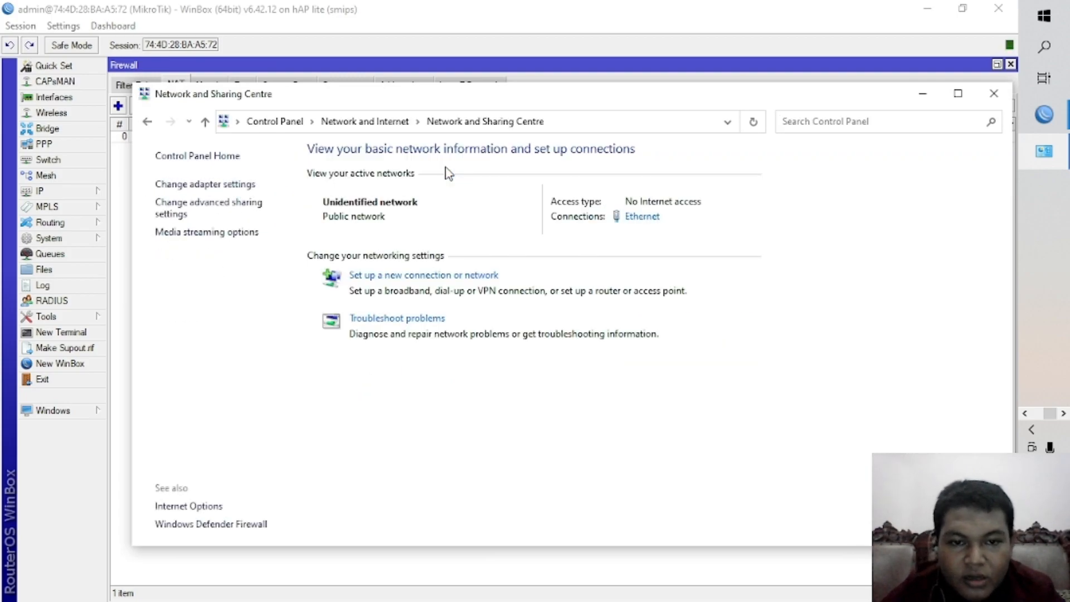
click(496, 277)
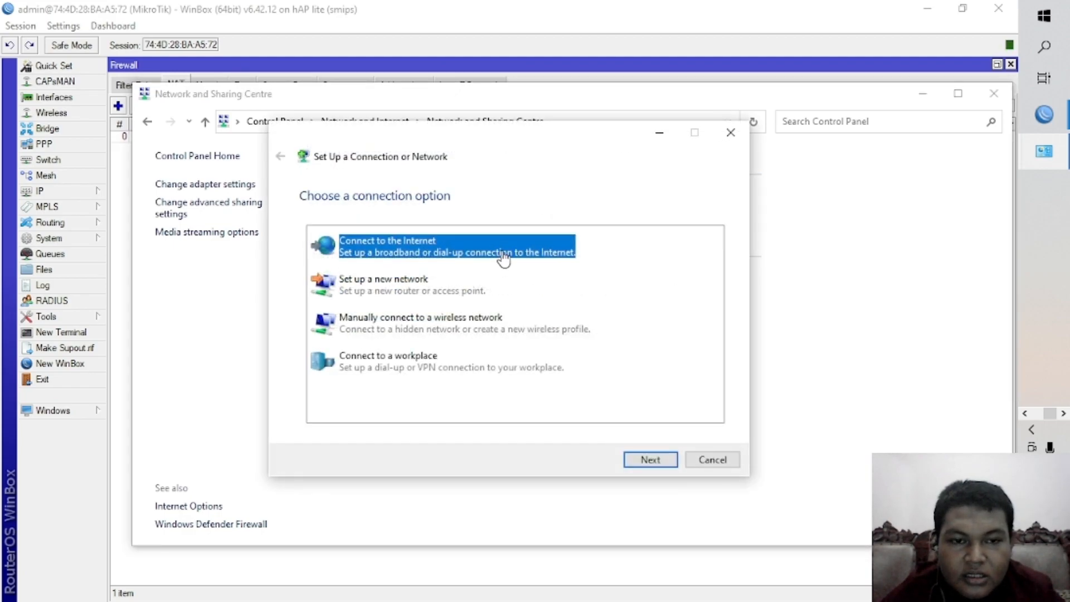
double_click(504, 256)
click(504, 256)
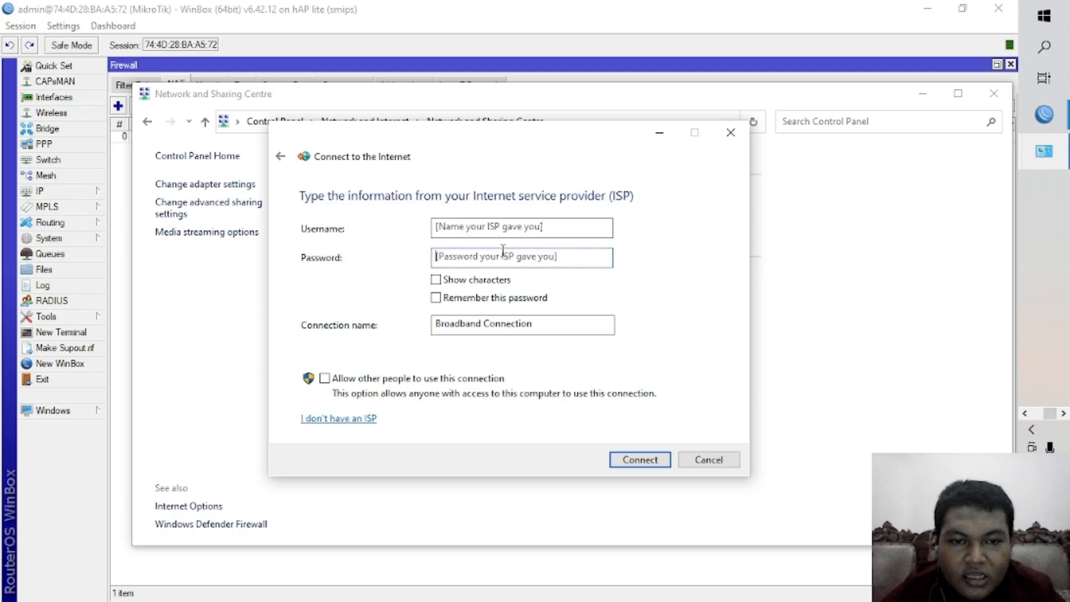
Paste the saved PPPoE username into the connection setup and change its number so it reads as the r-2 account.
click(491, 227)
key(ctrl+v)
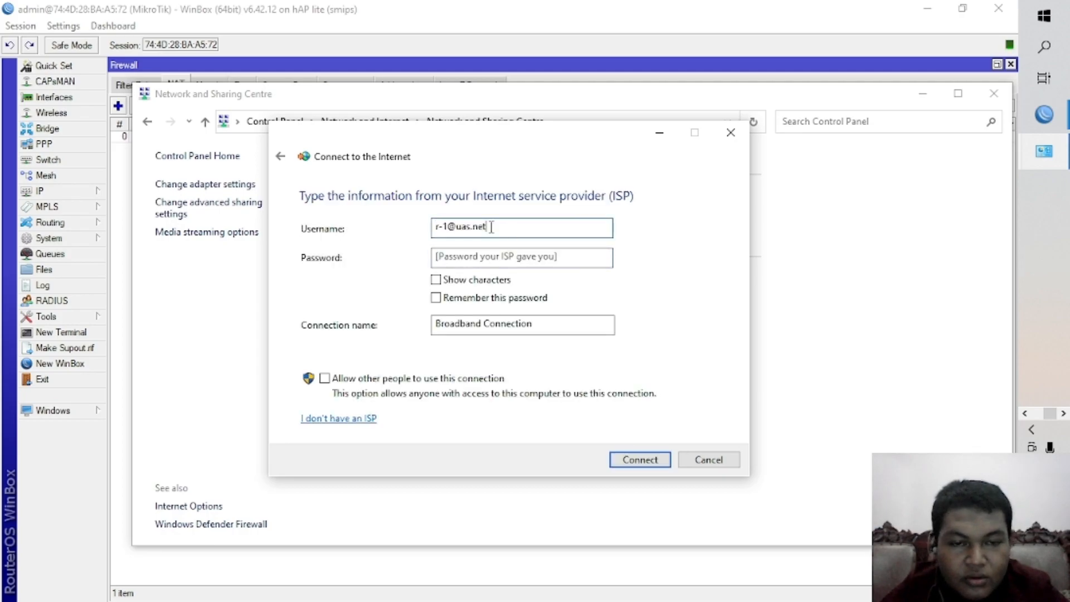
click(450, 226)
key(BackSpace)
text(2)
key(Tab)
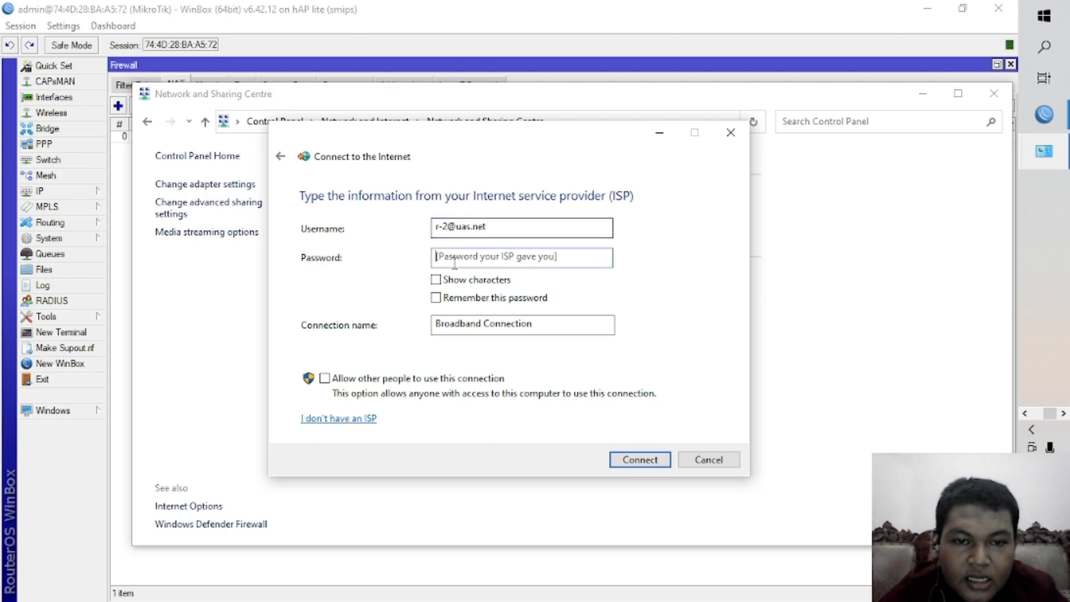
Show the password characters, enter the r-2 account's password, and connect the Broadband Connection.
click(498, 283)
click(504, 258)
text(123)
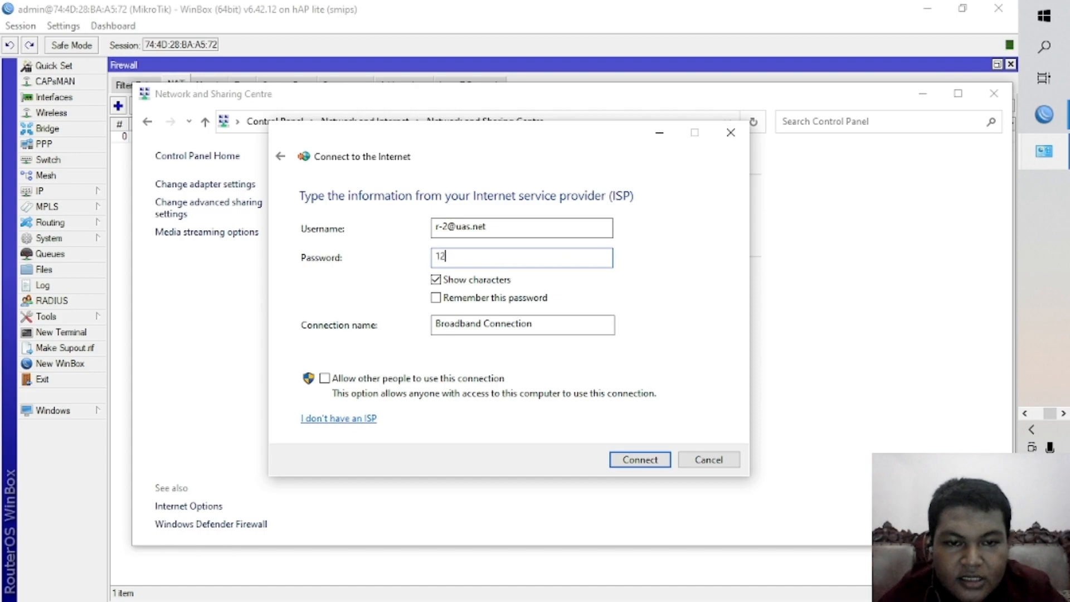
click(641, 460)
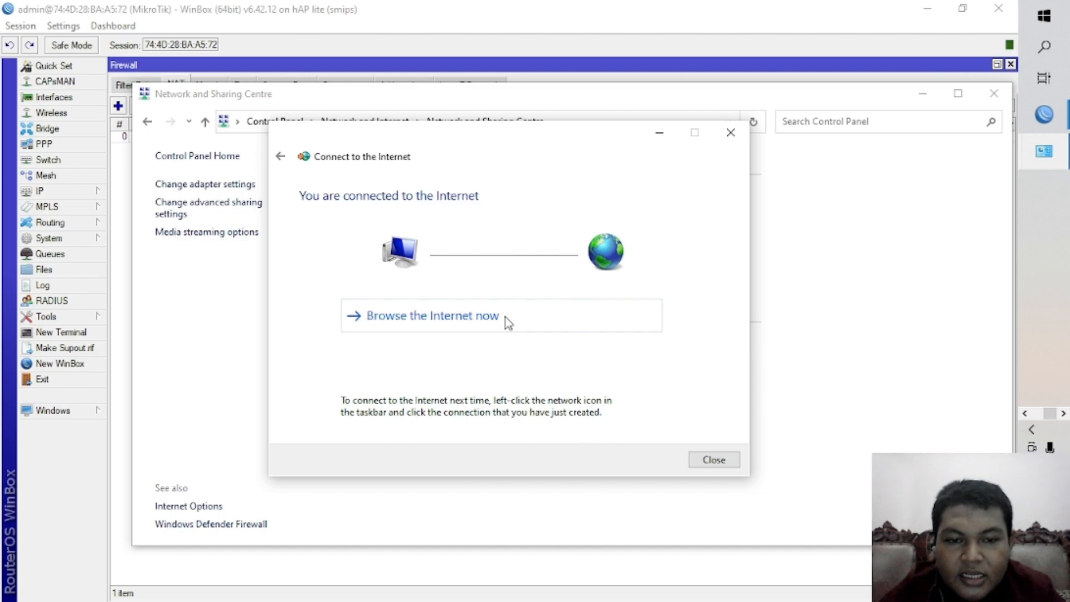
Launch Google Chrome in guest mode and maximise its window.
click(1044, 46)
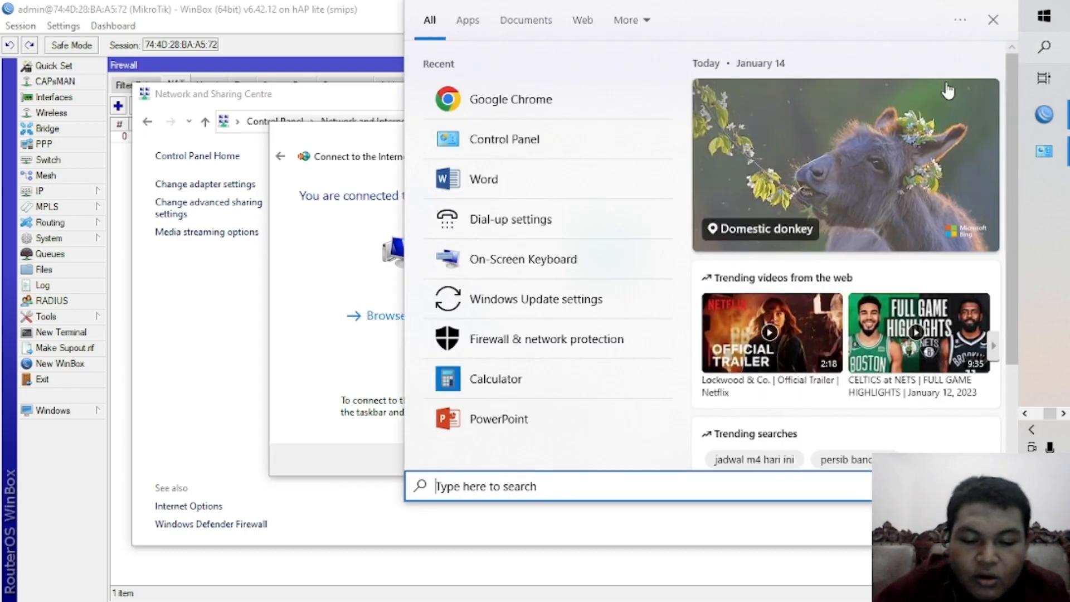
text(ch)
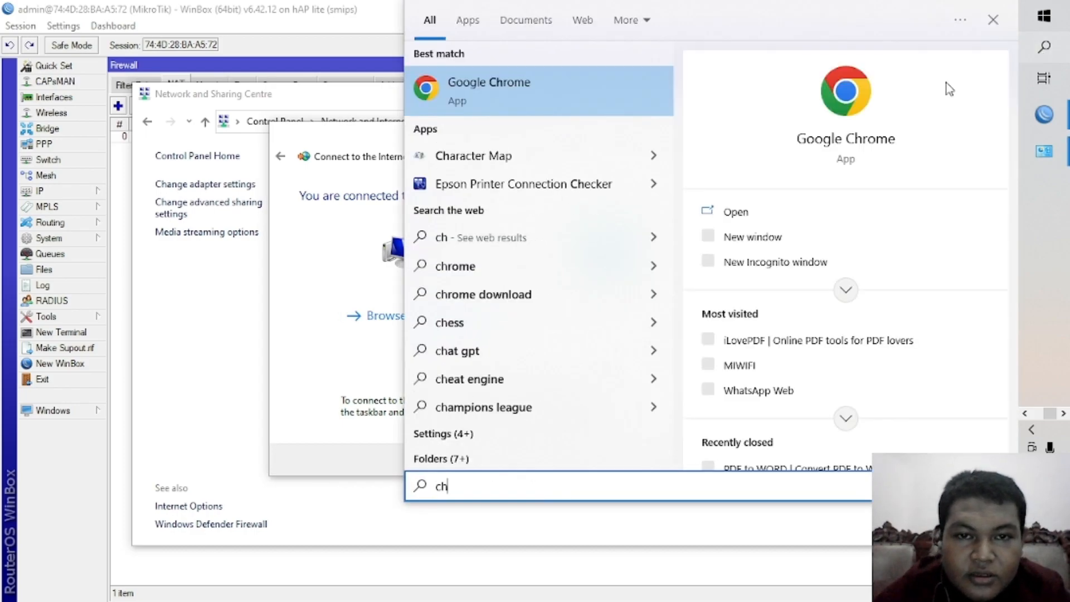
click(518, 94)
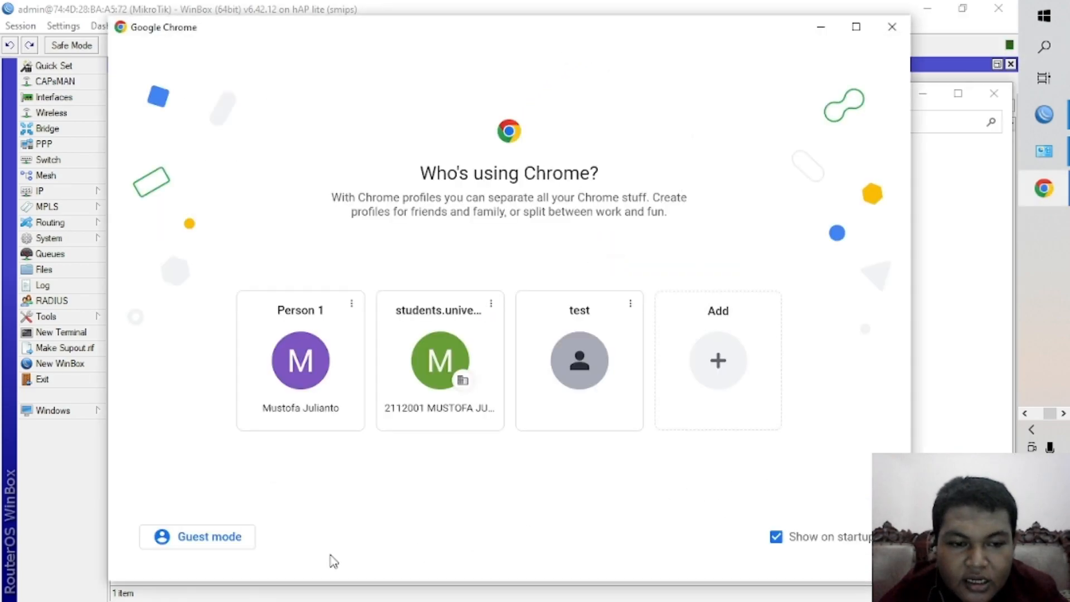
click(204, 549)
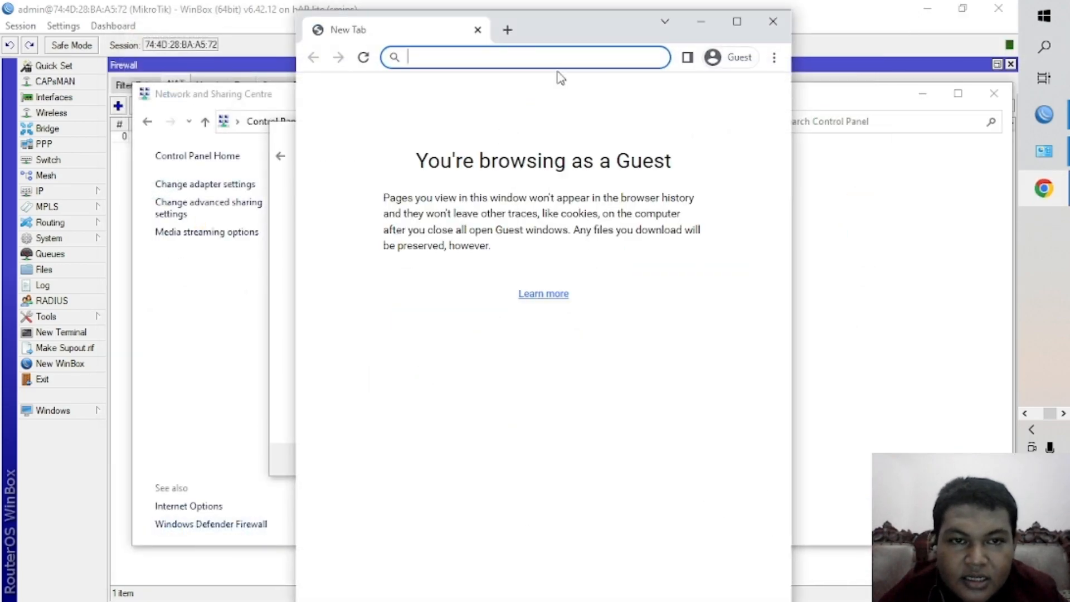
click(733, 24)
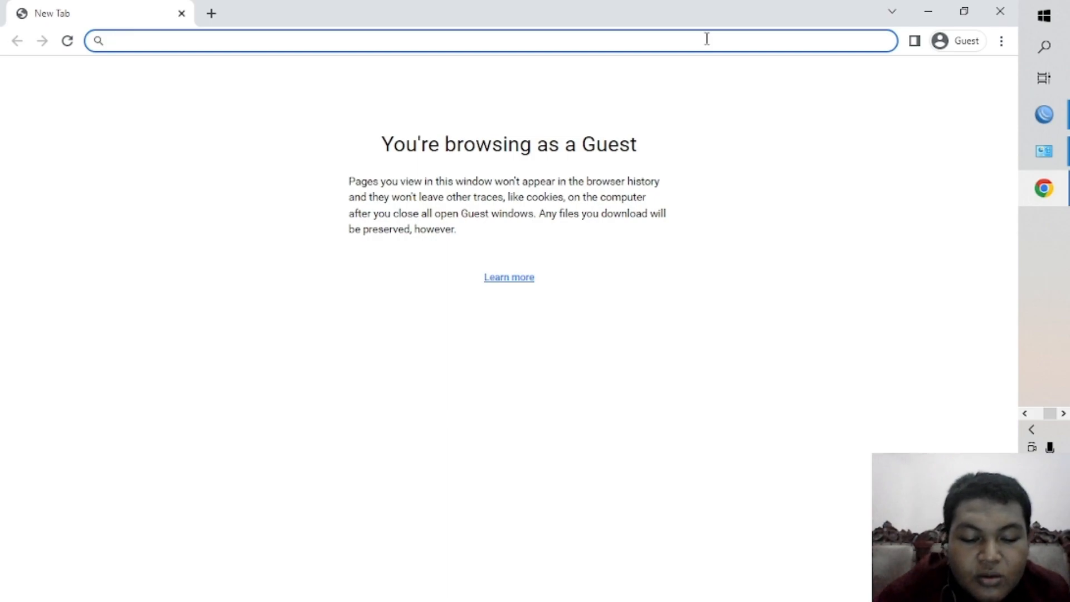
Search the web for sctv and open the SCTV - Satu Untuk Semua website to test internet access.
text(sctv)
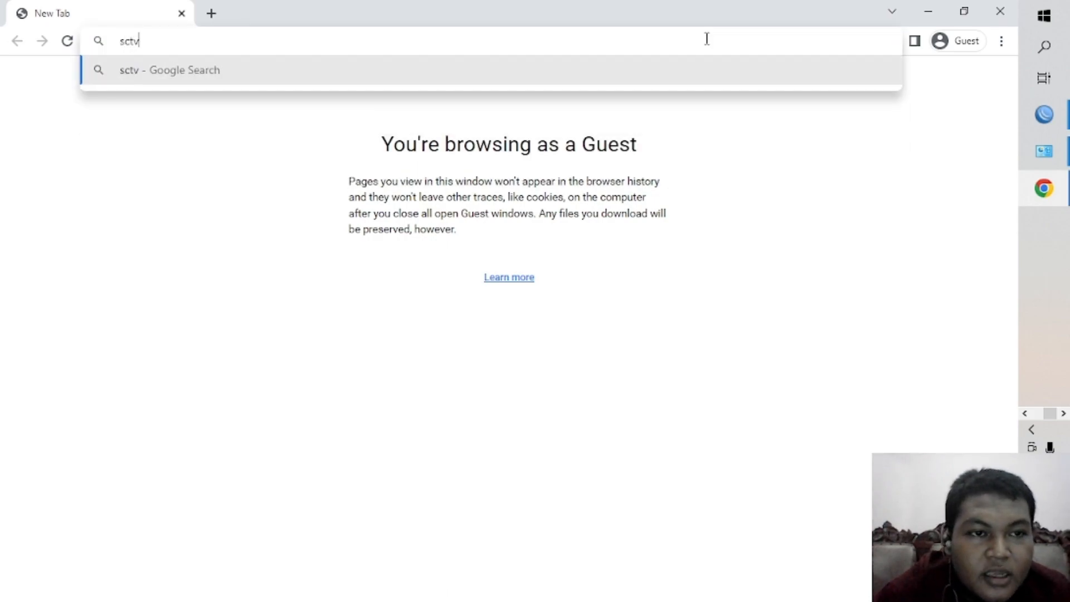
key(Return)
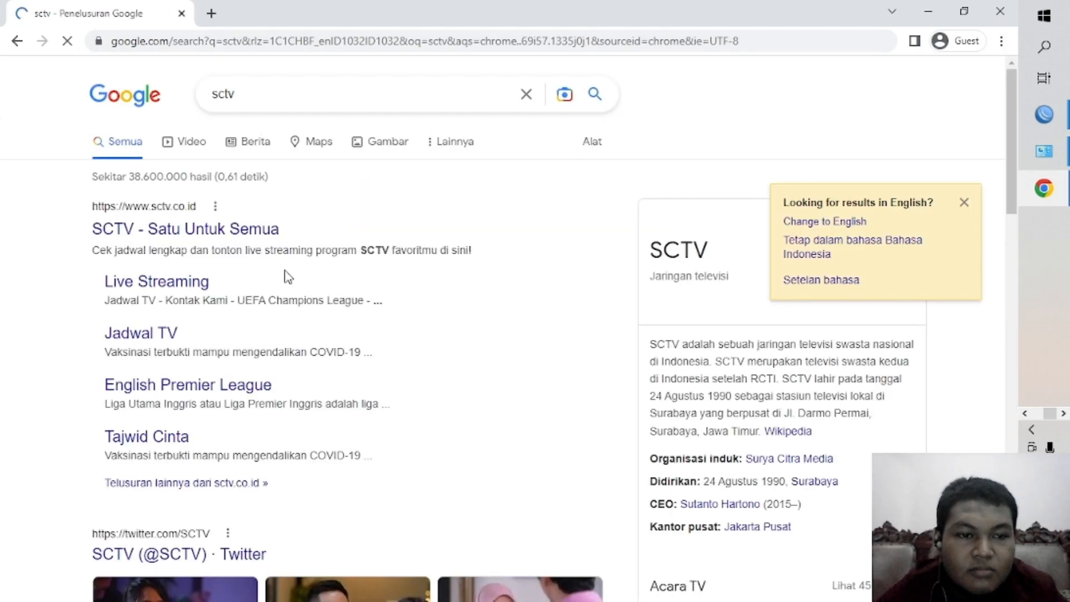
click(244, 237)
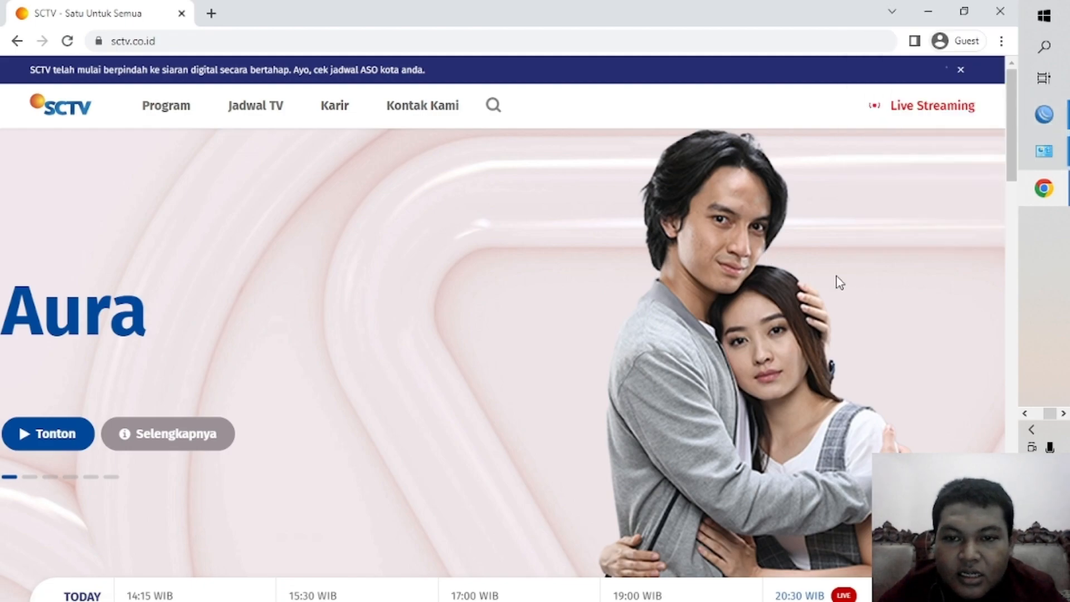
Switch to WinBox and examine the status and remote address of the r-2 PPPoE Server Binding in the interface list.
key(super+Tab)
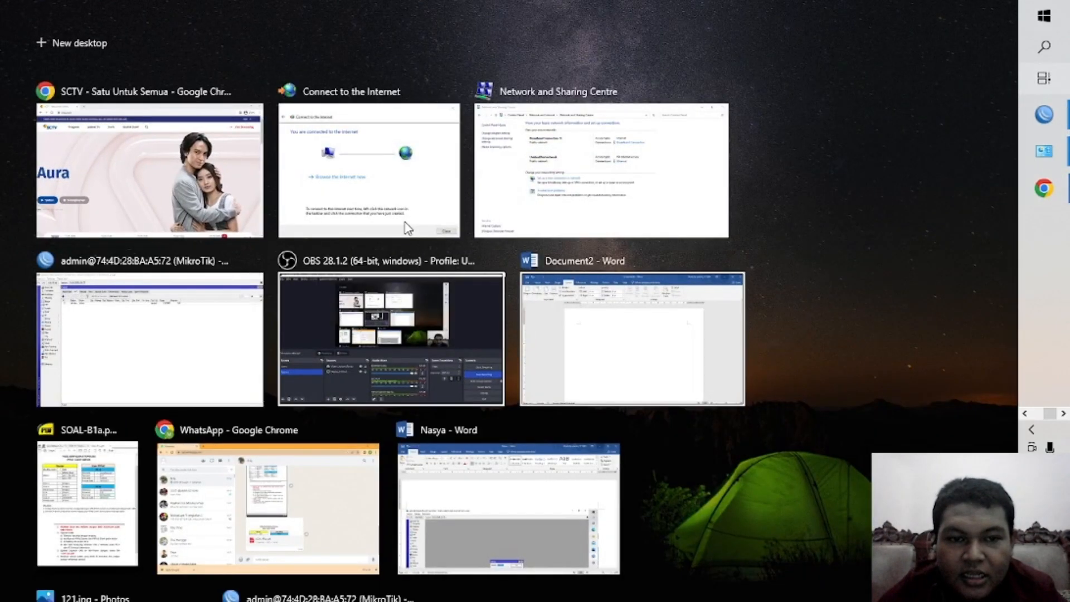
click(170, 327)
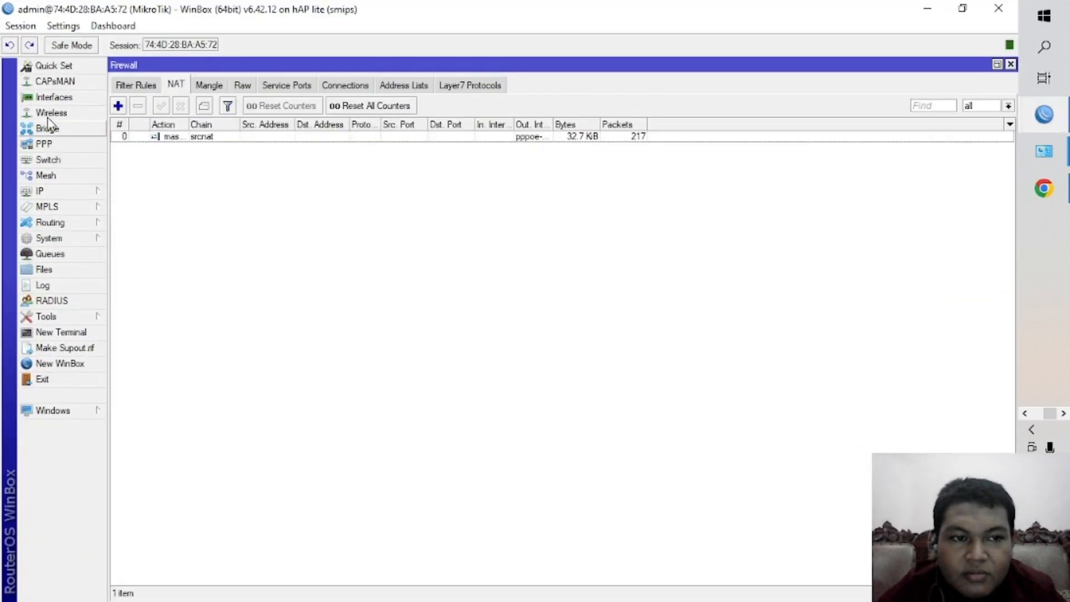
click(69, 100)
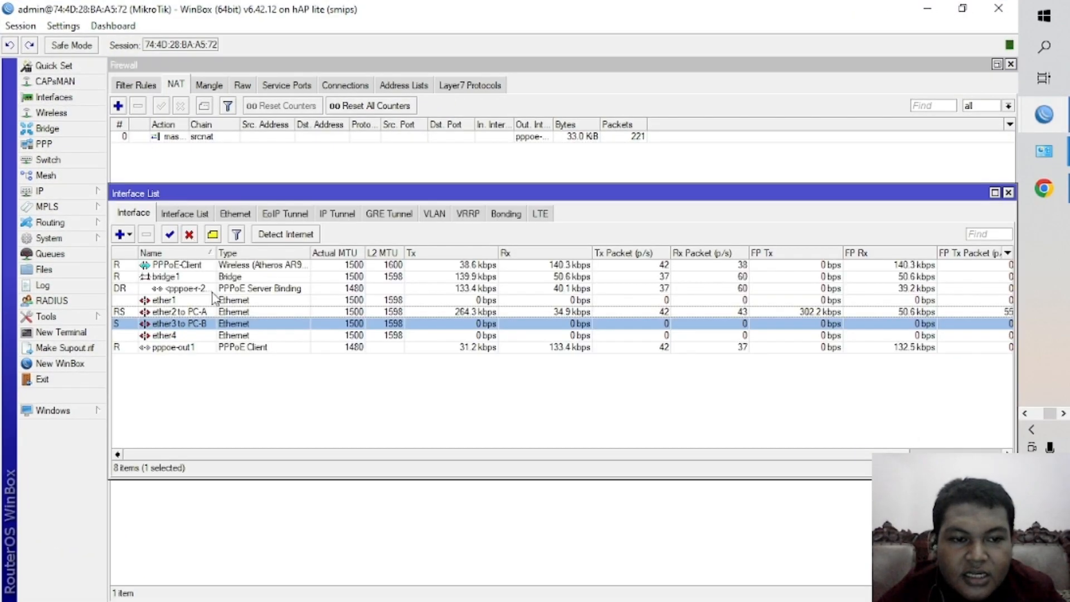
double_click(237, 288)
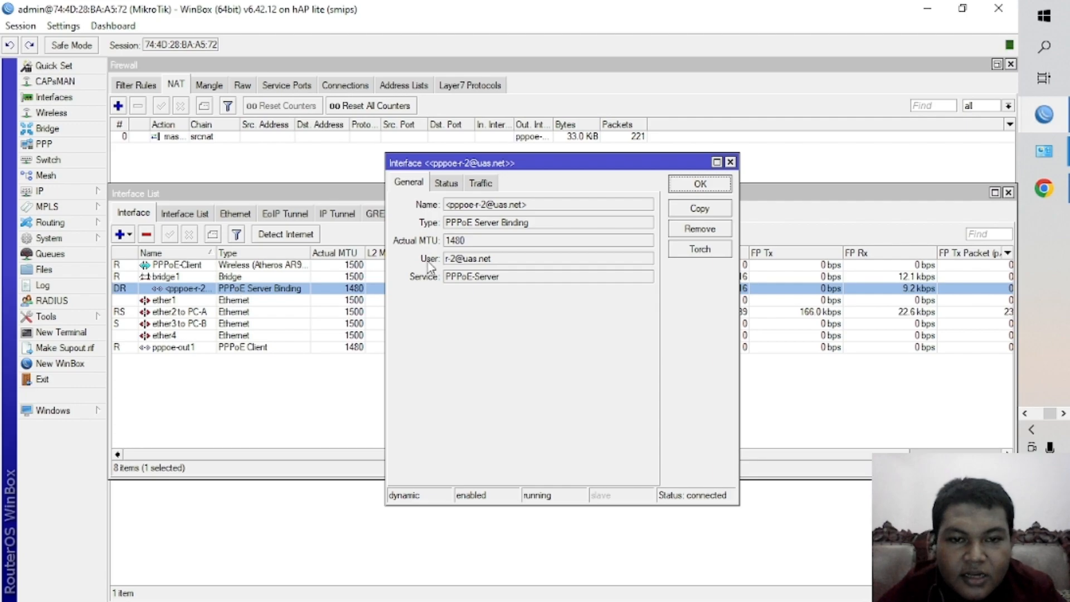
click(451, 185)
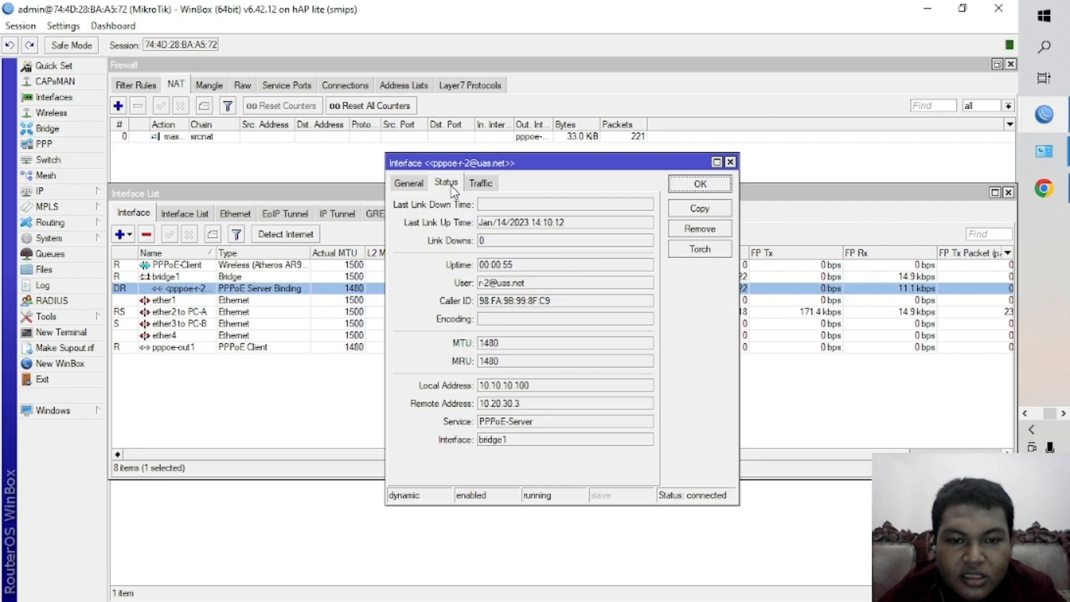
double_click(519, 402)
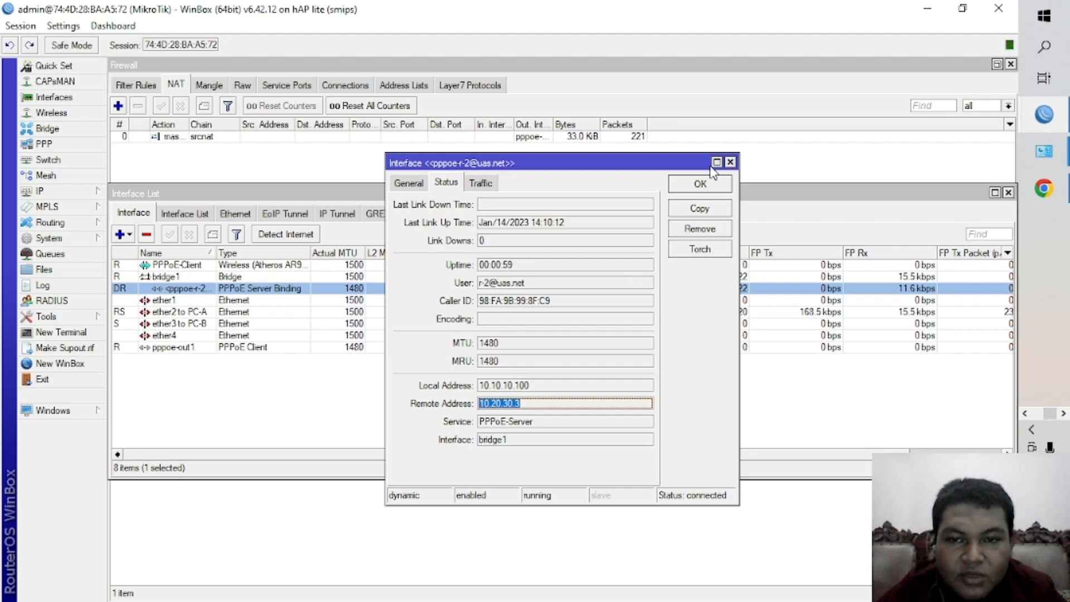
click(732, 163)
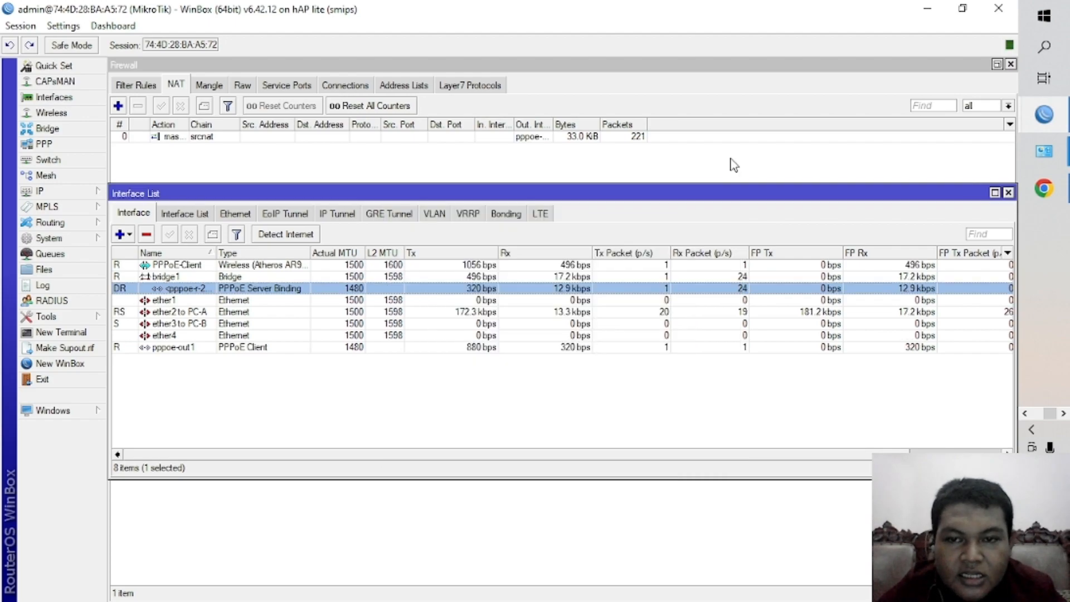
Switch back to the Chrome guest window showing the SCTV website.
key(super+Tab)
click(358, 192)
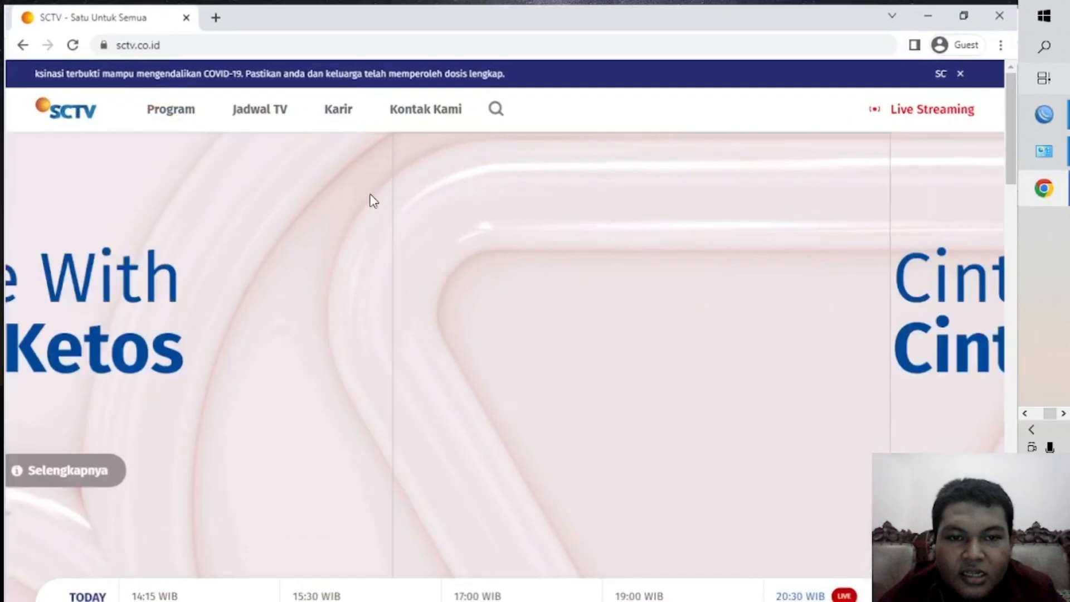